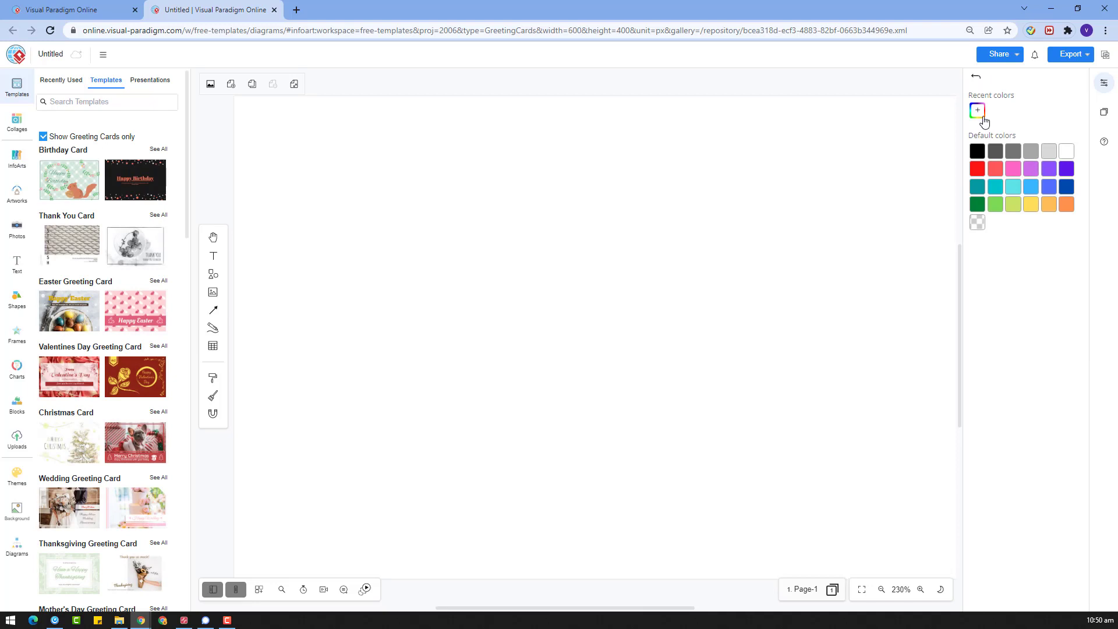
# Set the page's custom paper size to 400 × 600 pixels in portrait format
pyautogui.click(982, 116)
pyautogui.click(974, 78)
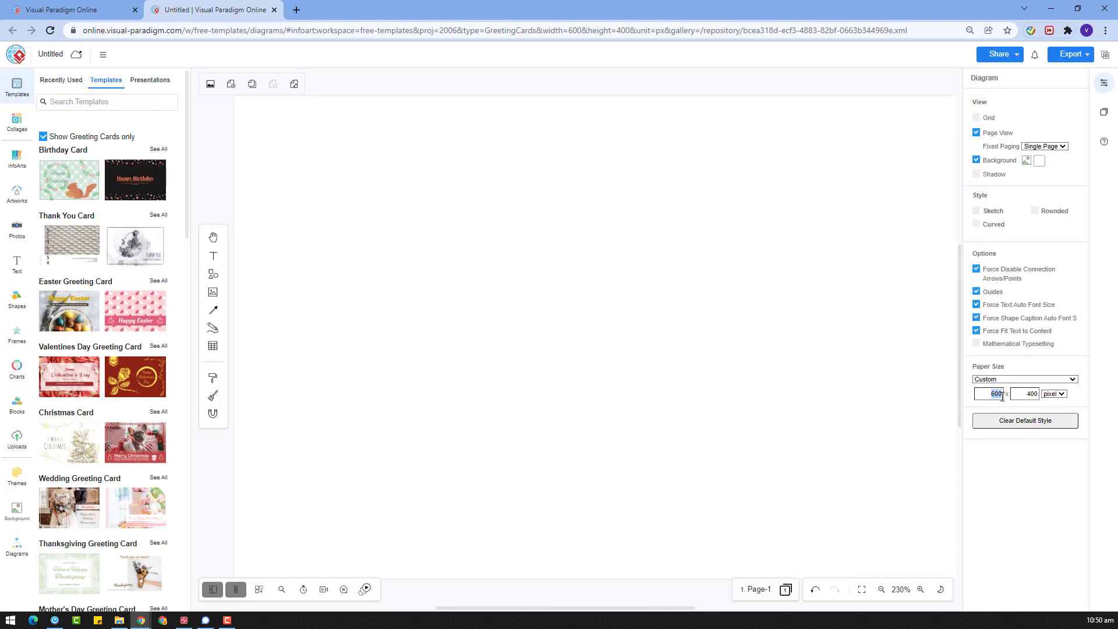
pyautogui.click(1021, 399)
pyautogui.write('600')
pyautogui.press('Return')
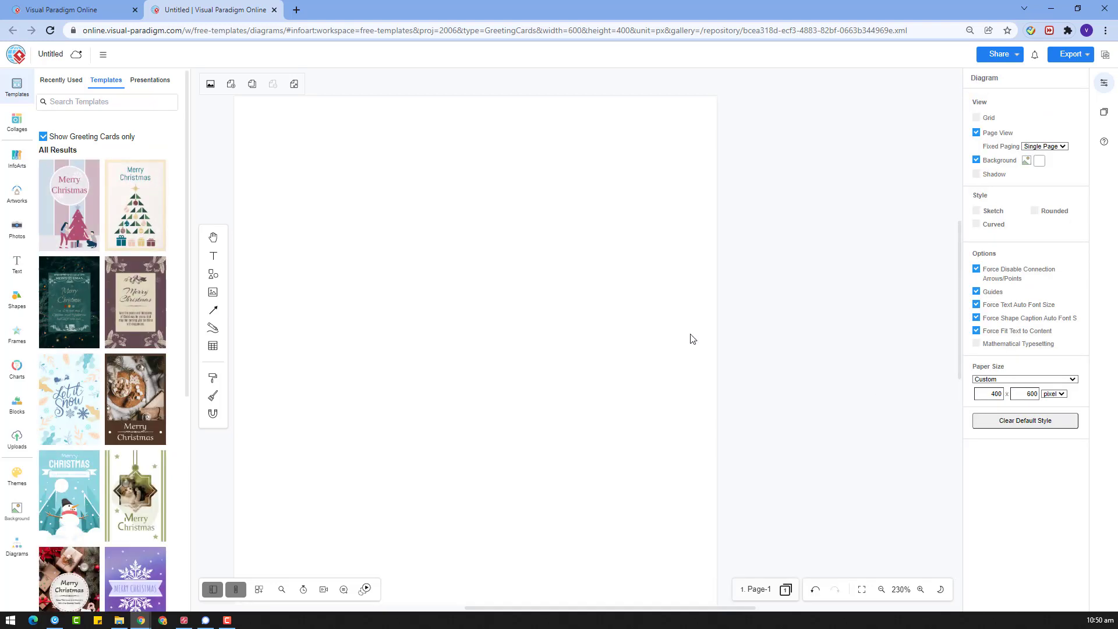
pyautogui.moveTo(467, 449); pyautogui.dragTo(517, 285)
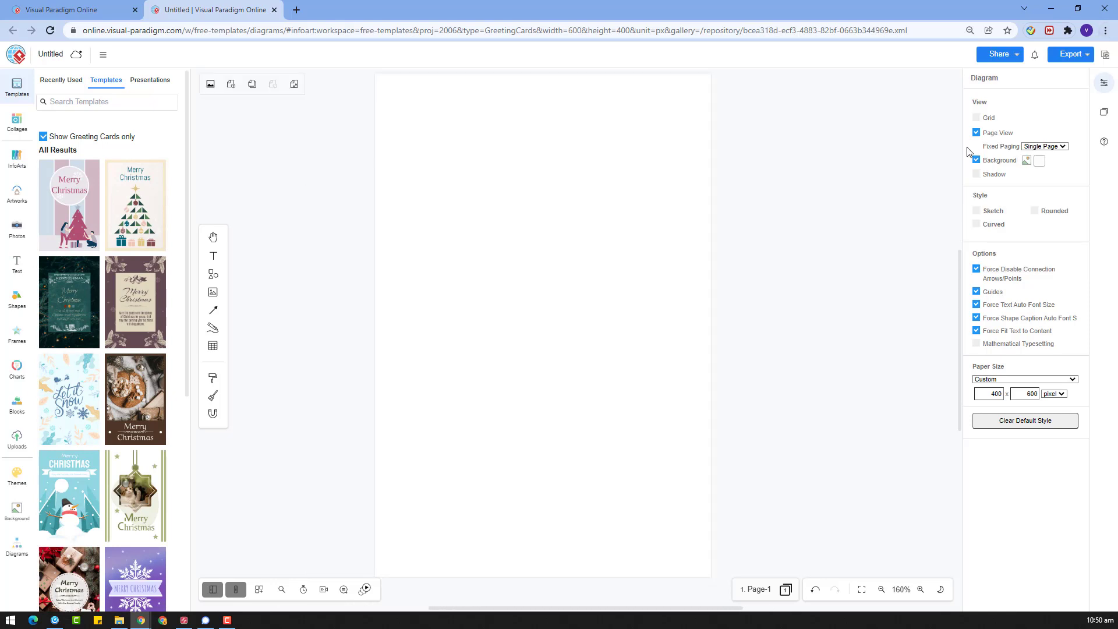
# Change the page background to a custom pale pink
pyautogui.click(1035, 162)
pyautogui.click(977, 111)
pyautogui.click(978, 127)
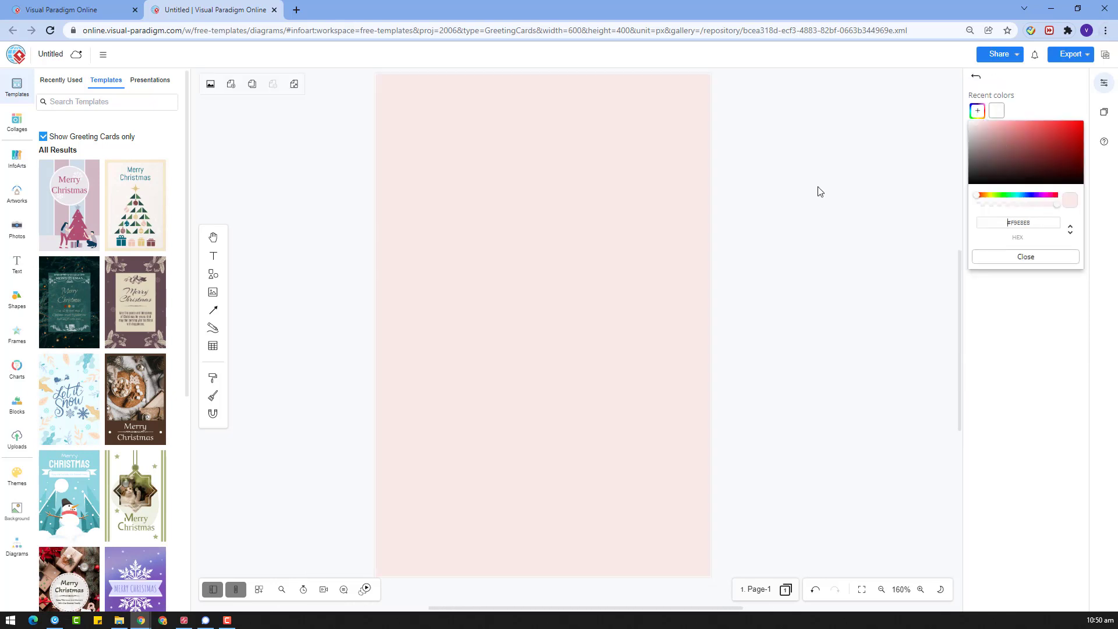
# Add a circle from the General shapes to the middle of the page, enlarge it, and remove its outline
pyautogui.click(17, 546)
pyautogui.scroll(-5, 53, 542)
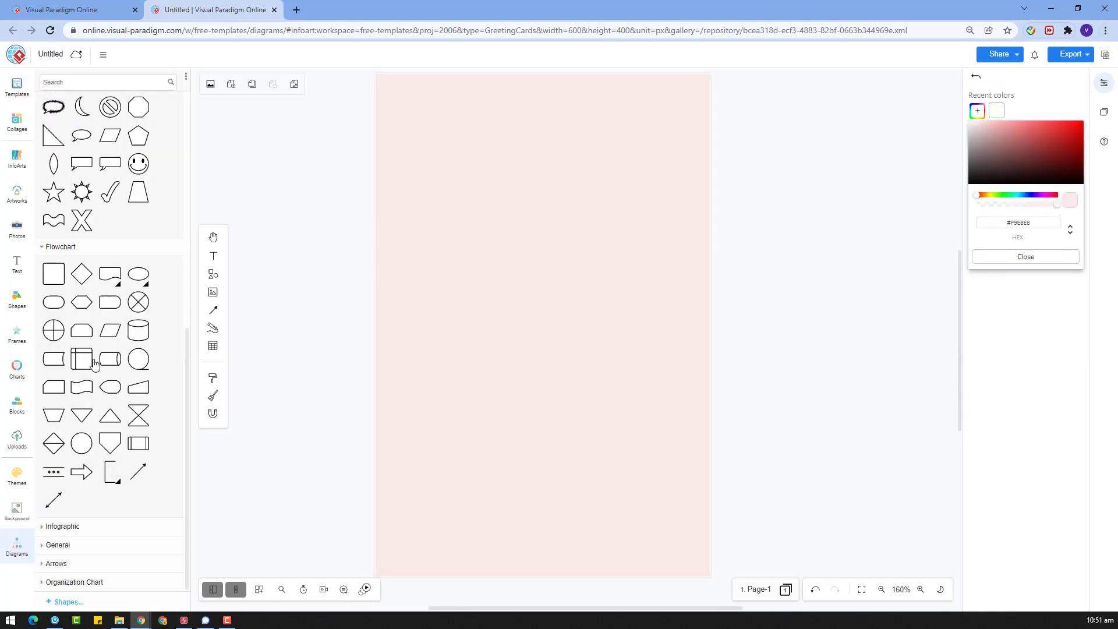
pyautogui.click(59, 542)
pyautogui.moveTo(170, 459); pyautogui.dragTo(494, 233)
pyautogui.moveTo(529, 268); pyautogui.dragTo(685, 421)
pyautogui.click(977, 189)
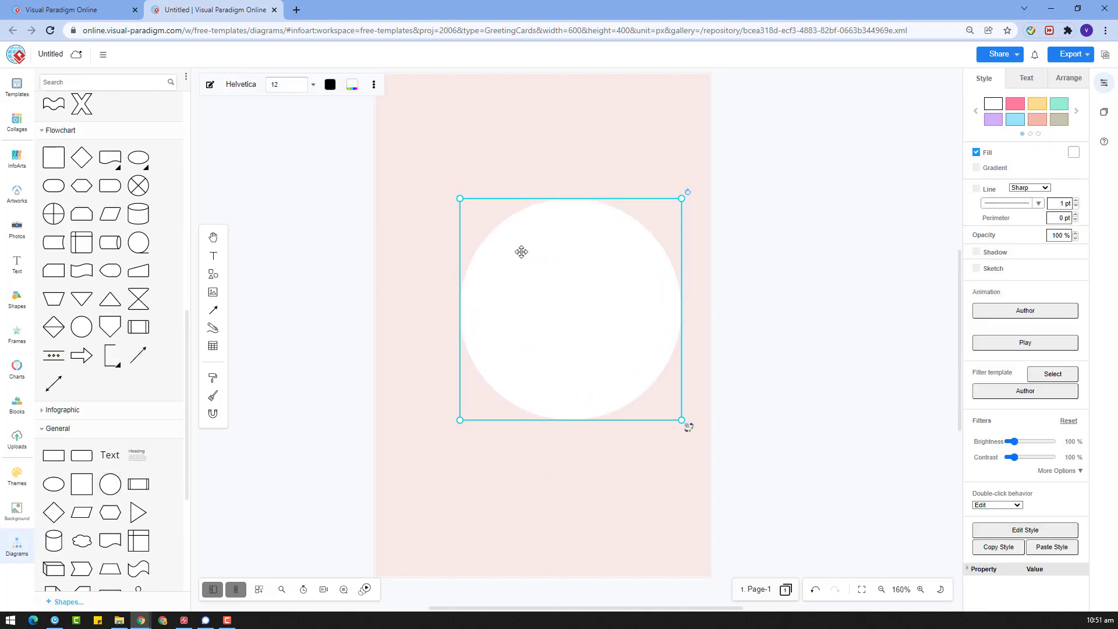
# Enlarge the white circle to span most of the page width and centre it horizontally, slightly above the page's middle
pyautogui.moveTo(521, 252); pyautogui.dragTo(490, 240)
pyautogui.moveTo(646, 403); pyautogui.dragTo(691, 484)
pyautogui.moveTo(594, 346); pyautogui.dragTo(569, 331)
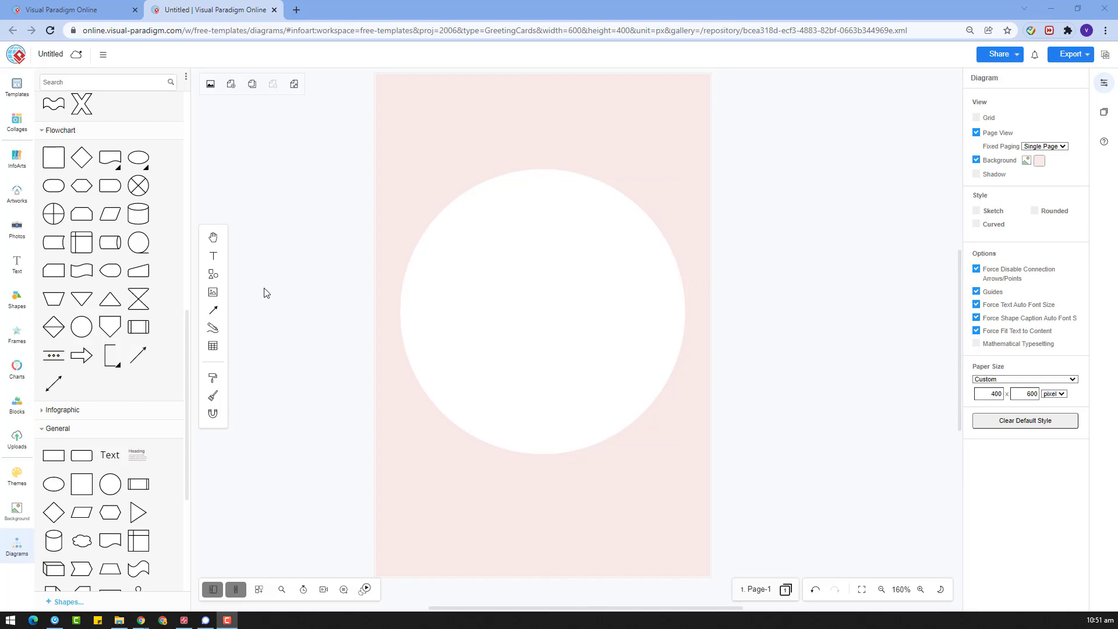
# Fill the circle with a custom coral red (#FD5454)
pyautogui.click(17, 195)
pyautogui.click(466, 233)
pyautogui.click(1001, 150)
pyautogui.click(976, 110)
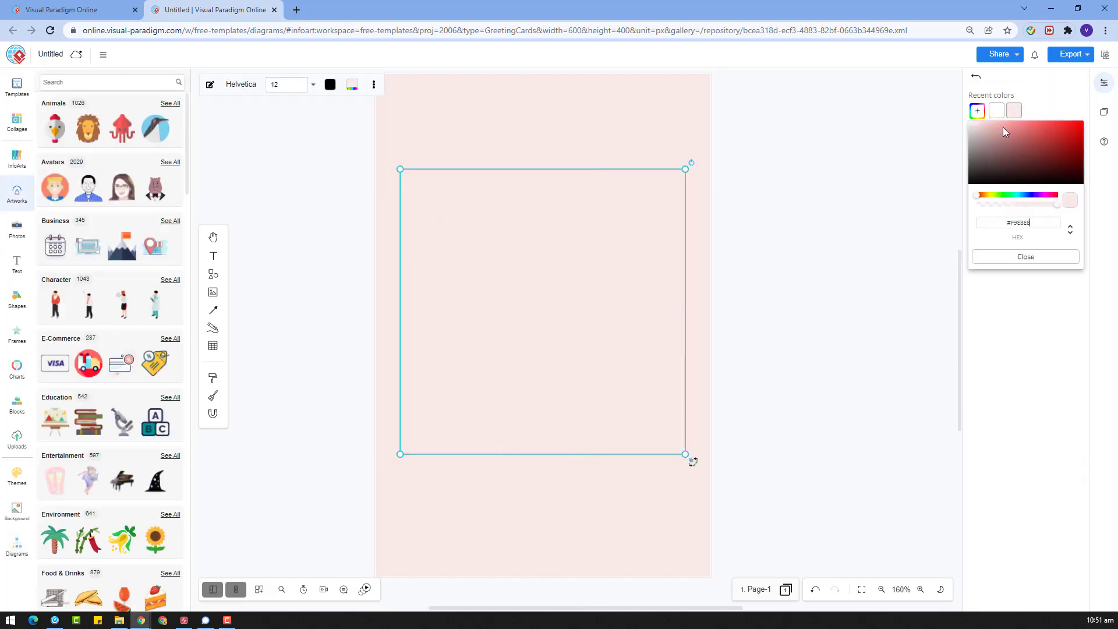
pyautogui.moveTo(1003, 127); pyautogui.dragTo(1045, 122)
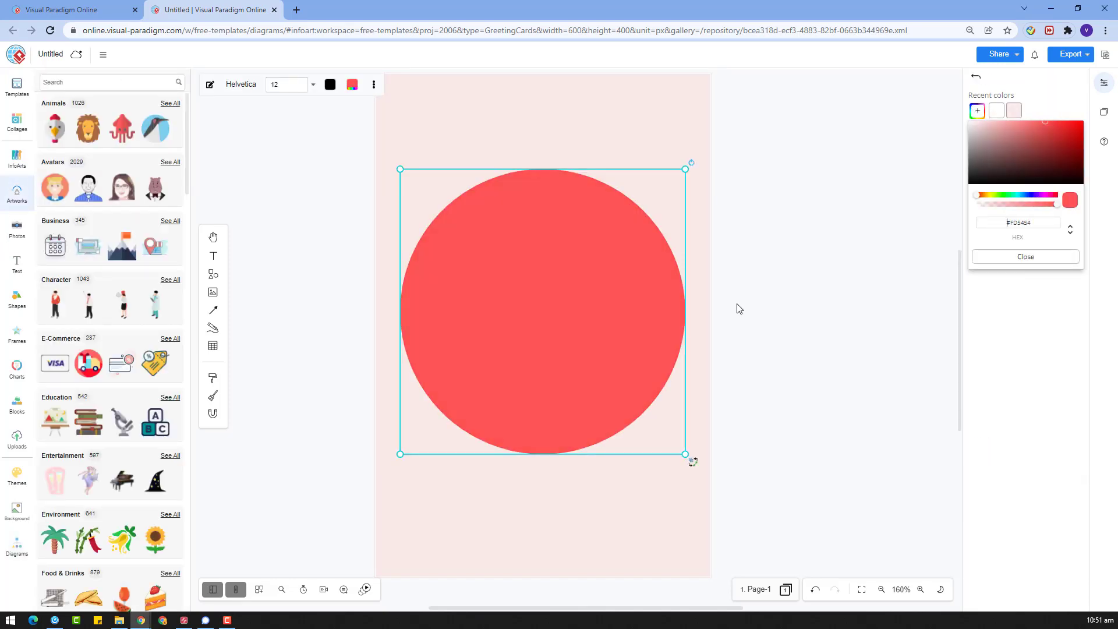
pyautogui.click(621, 295)
# Search the artworks for "tiger" and place the realistic orange tiger at the circle's lower left and the cartoon striped tiger at its lower right
pyautogui.click(73, 87)
pyautogui.write('tig')
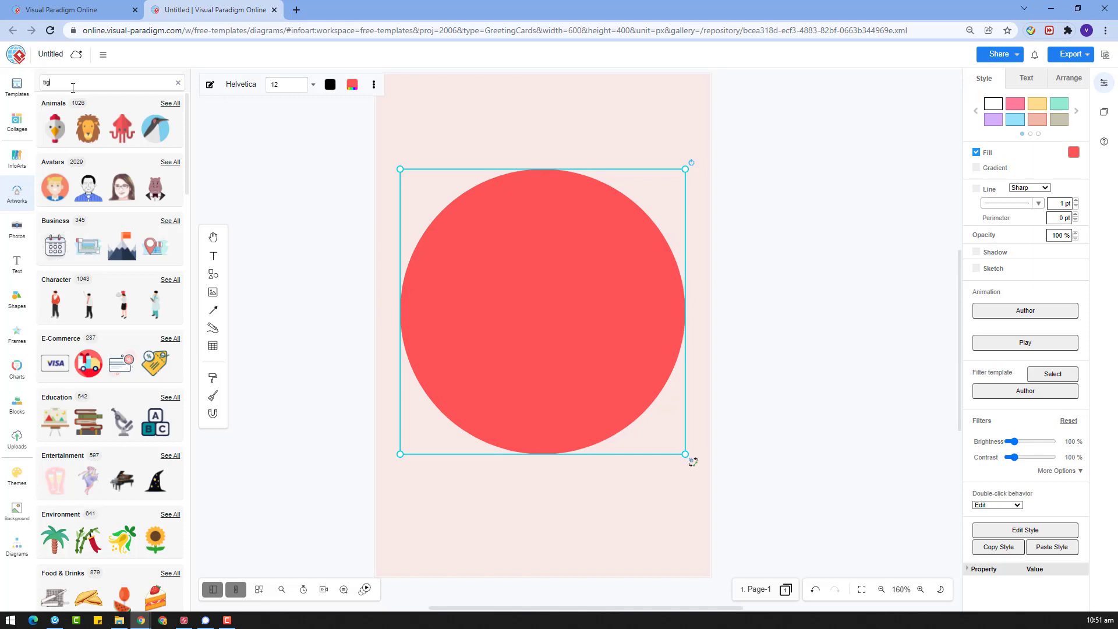
pyautogui.write('er')
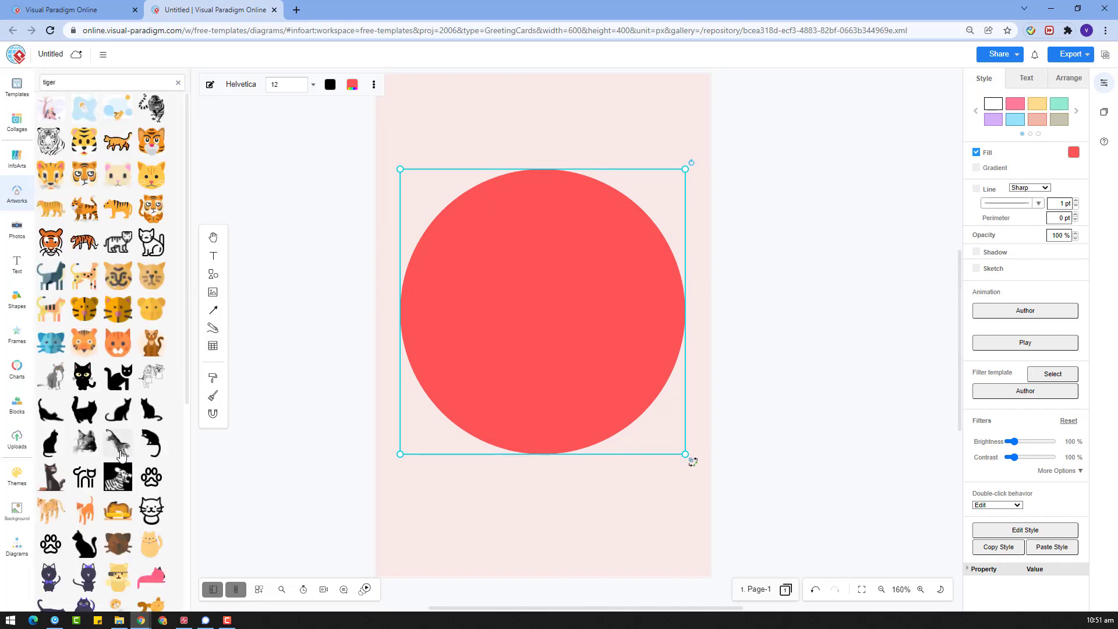
pyautogui.moveTo(118, 444); pyautogui.dragTo(361, 402)
pyautogui.press('Delete')
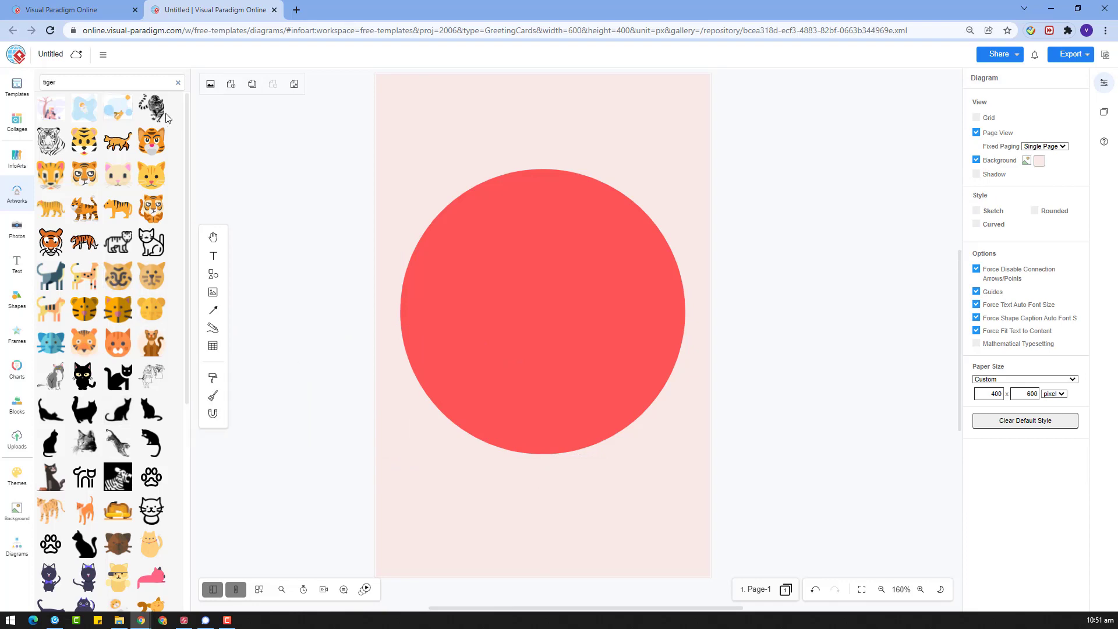
pyautogui.scroll(-6, 93, 361)
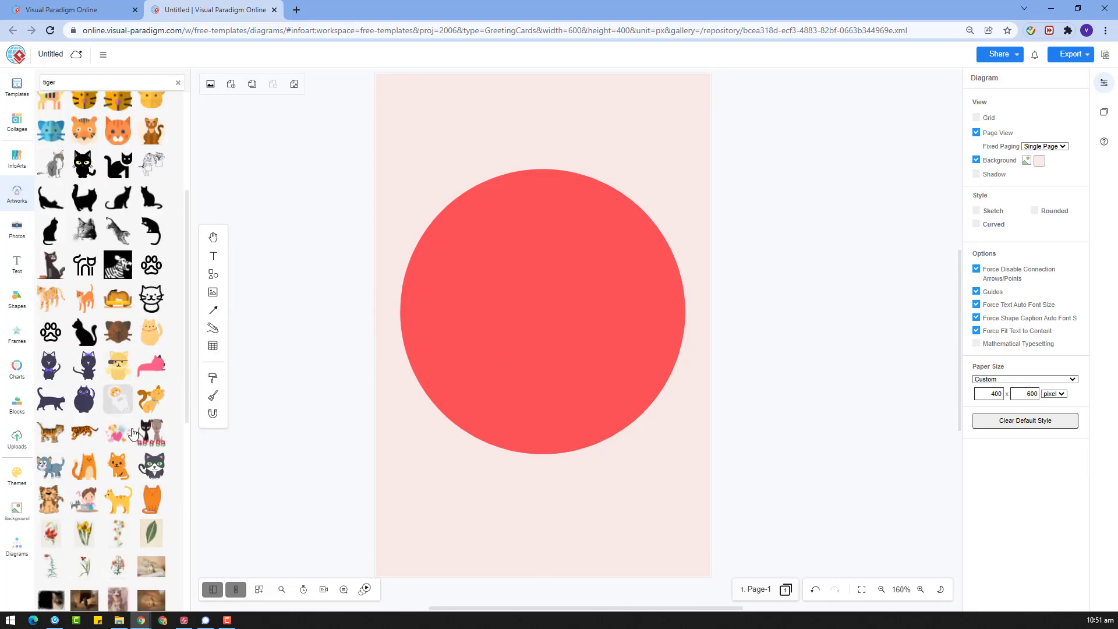
pyautogui.moveTo(56, 299); pyautogui.dragTo(466, 449)
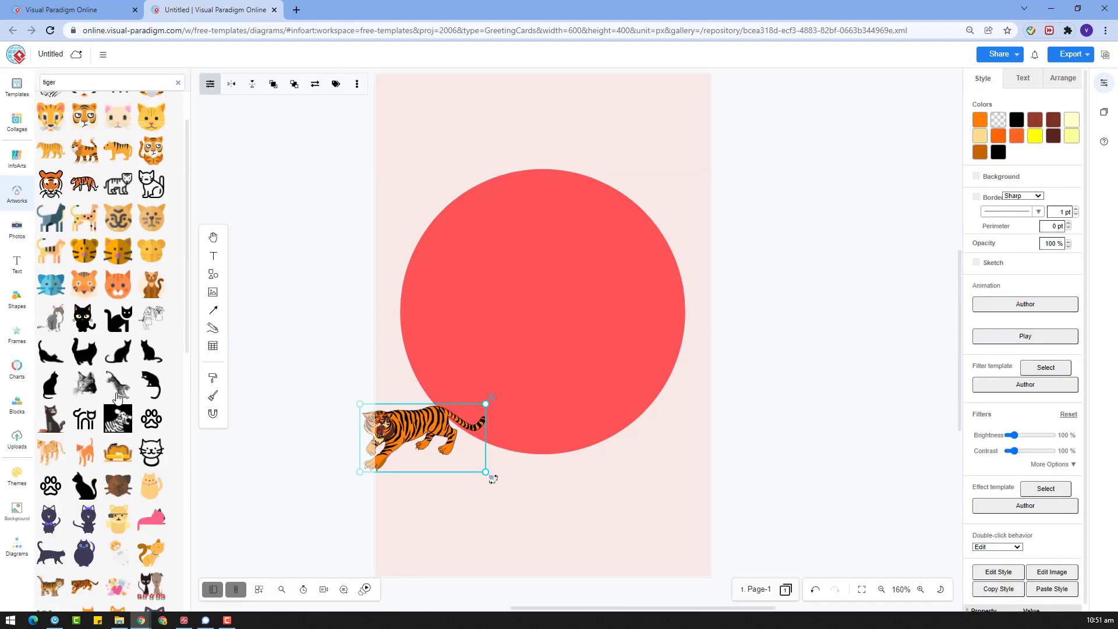
pyautogui.moveTo(93, 208); pyautogui.dragTo(704, 469)
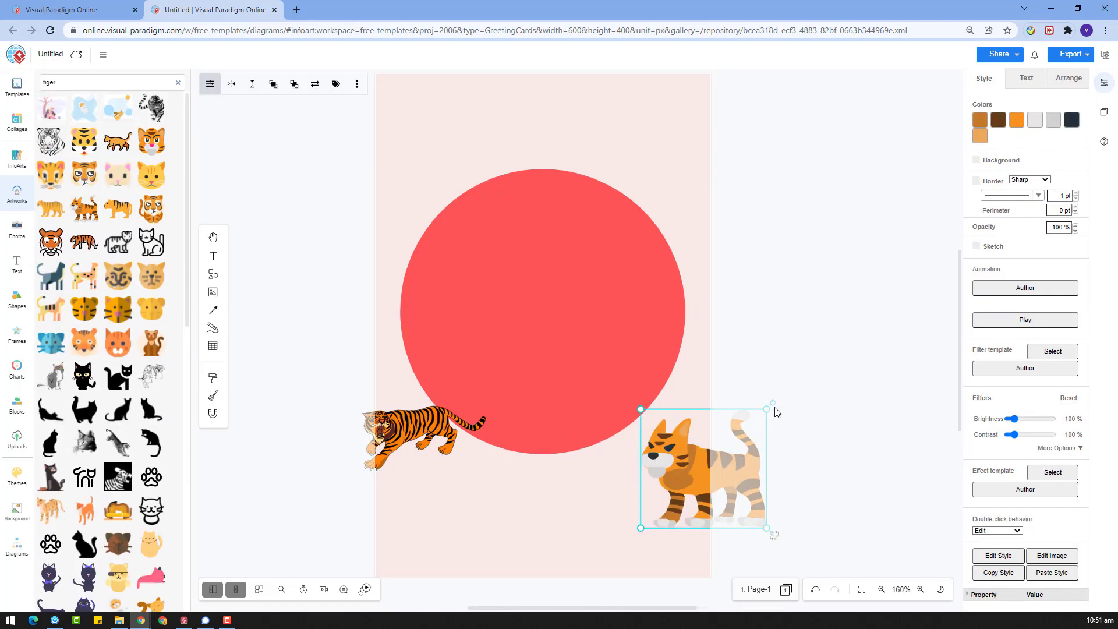
# Rotate the realistic tiger about a quarter turn so its head points down and move it to the circle's left edge
pyautogui.click(451, 428)
pyautogui.moveTo(492, 478); pyautogui.dragTo(467, 369)
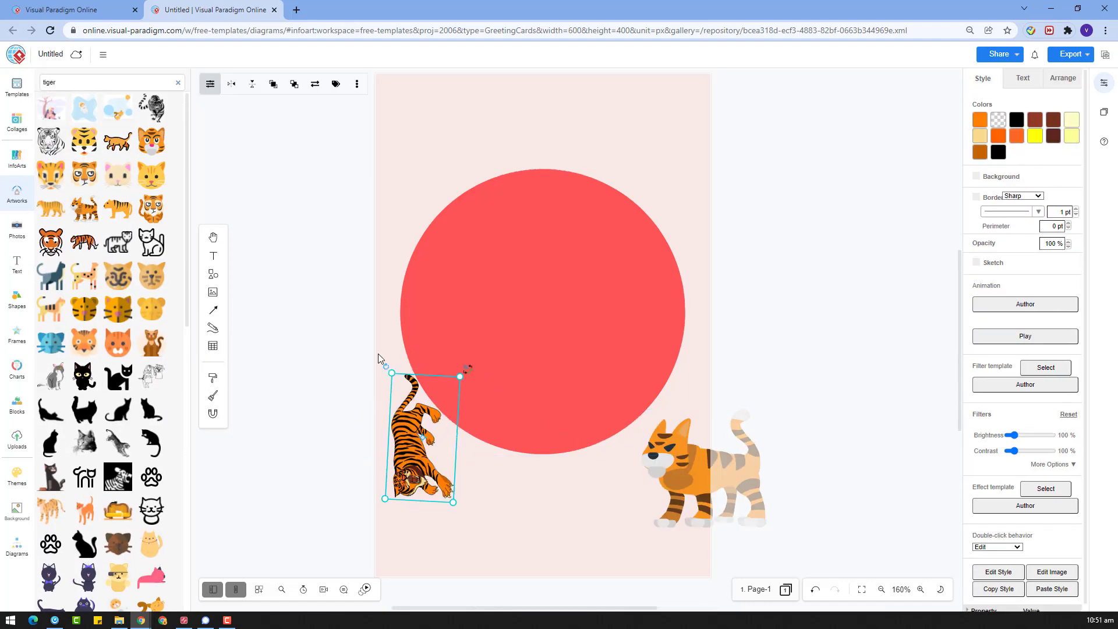
pyautogui.moveTo(411, 419); pyautogui.dragTo(422, 283)
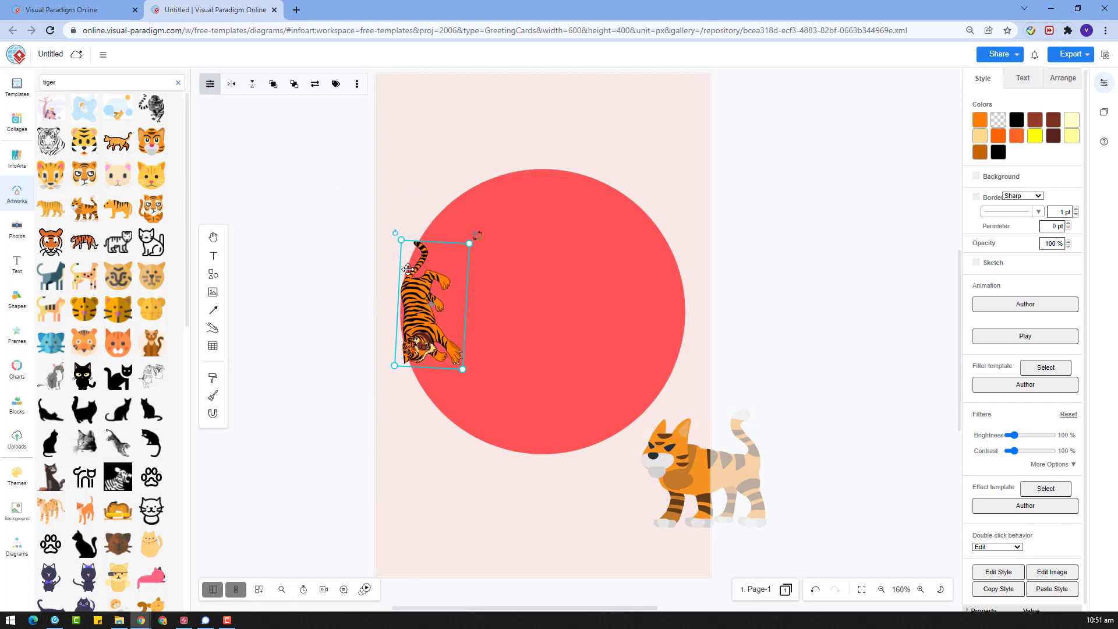
# Try the black-and-white tiger artwork on the circle and remove it from the page
pyautogui.scroll(-3, 112, 462)
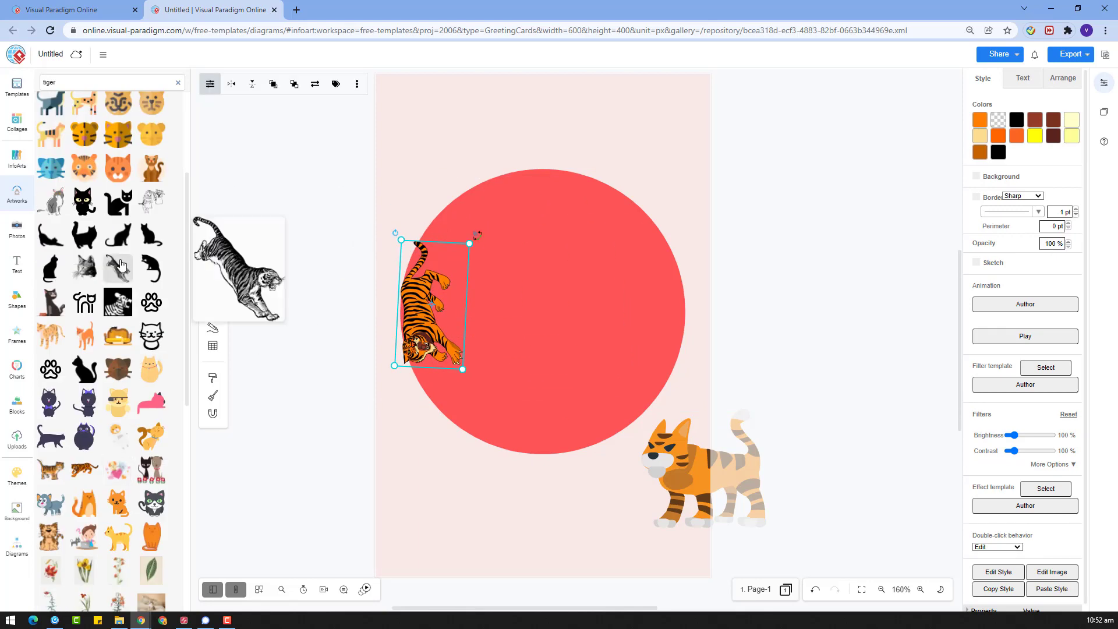
pyautogui.scroll(3, 118, 503)
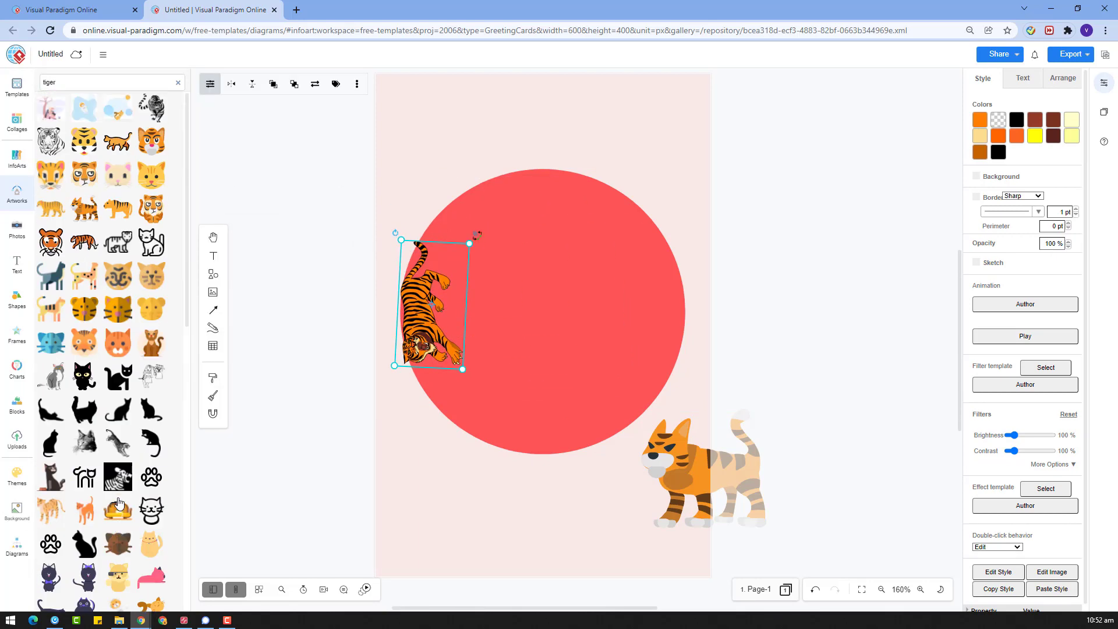
pyautogui.moveTo(151, 107); pyautogui.dragTo(614, 304)
pyautogui.press('Delete')
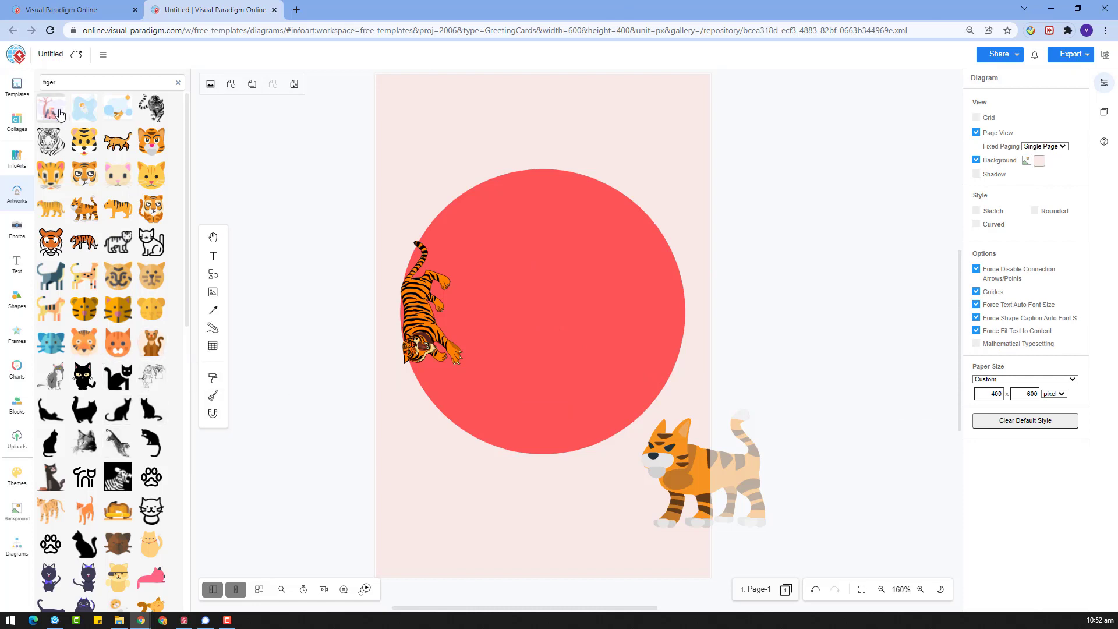
pyautogui.moveTo(135, 154)
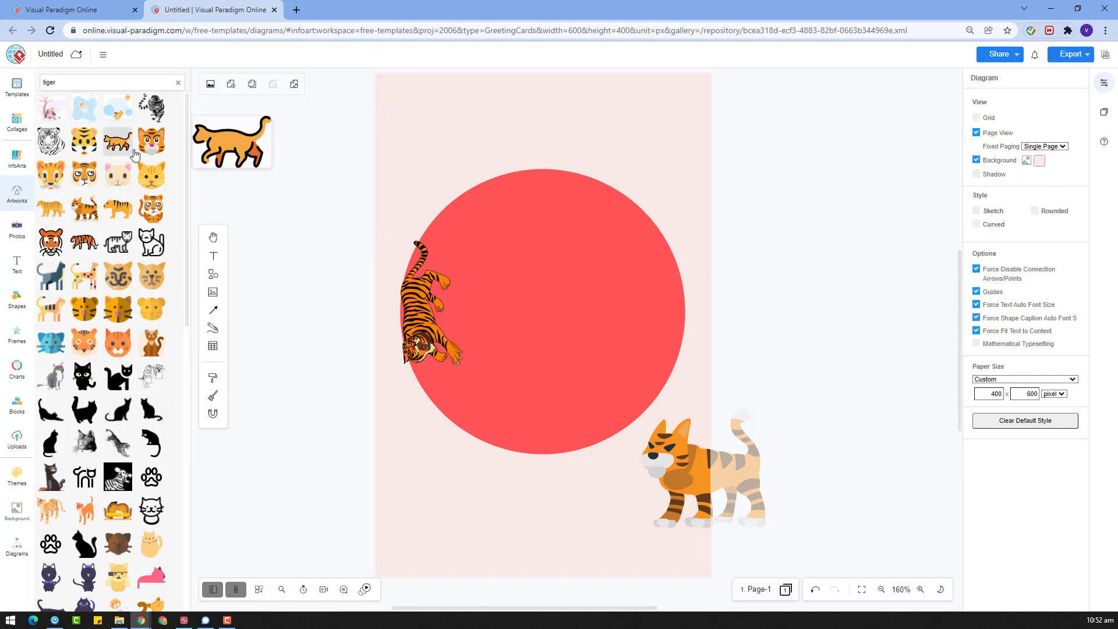
# Enlarge the realistic tiger to about 324 × 175 and rotate it back to a level walking pose
pyautogui.click(433, 340)
pyautogui.moveTo(461, 366); pyautogui.dragTo(545, 519)
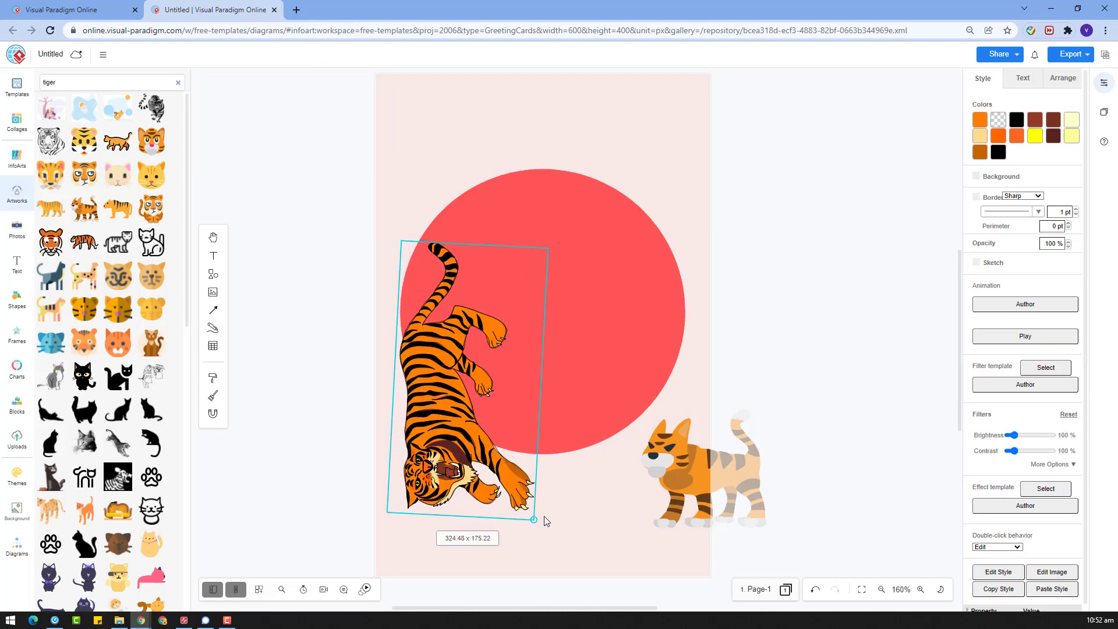
pyautogui.moveTo(392, 230); pyautogui.dragTo(582, 326)
# Delete the cartoon tiger, and fit the realistic tiger across the circle's lower half, slightly enlarged and fully inside the page
pyautogui.click(717, 458)
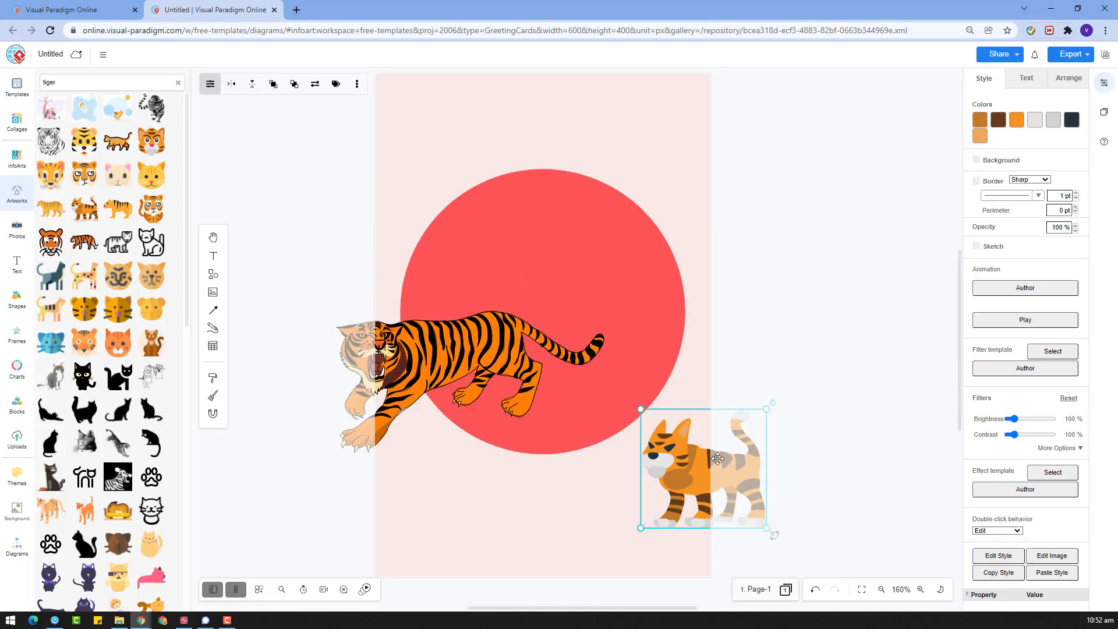
pyautogui.press('Delete')
pyautogui.moveTo(469, 361); pyautogui.dragTo(567, 394)
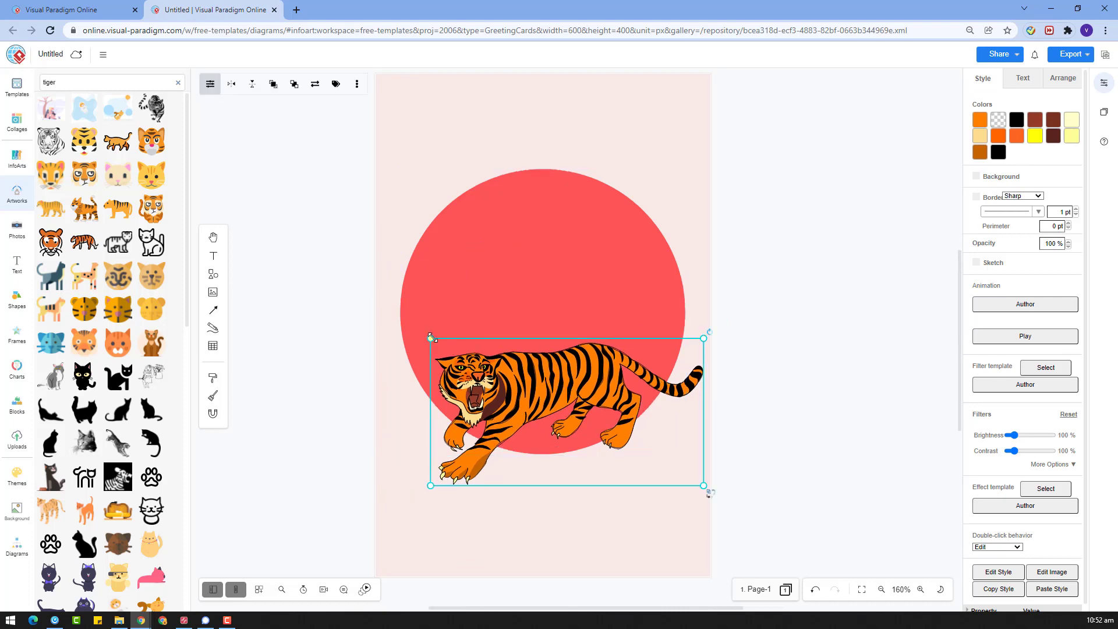
pyautogui.moveTo(432, 338); pyautogui.dragTo(404, 325)
pyautogui.click(818, 397)
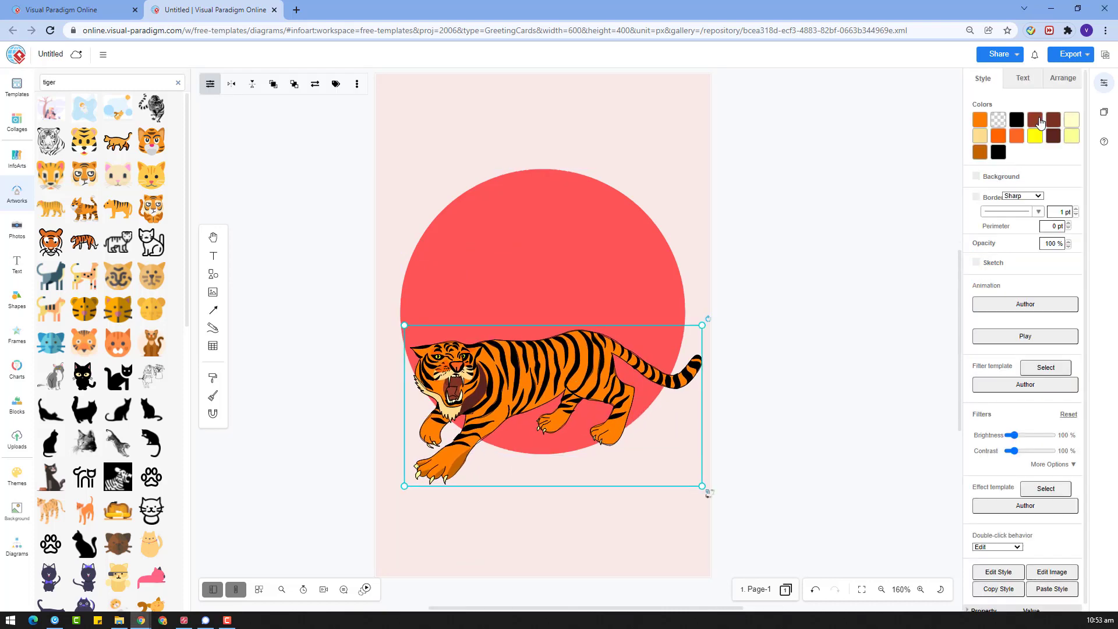
# Recolor both of the tiger's black areas with the circle's coral red
pyautogui.click(1019, 121)
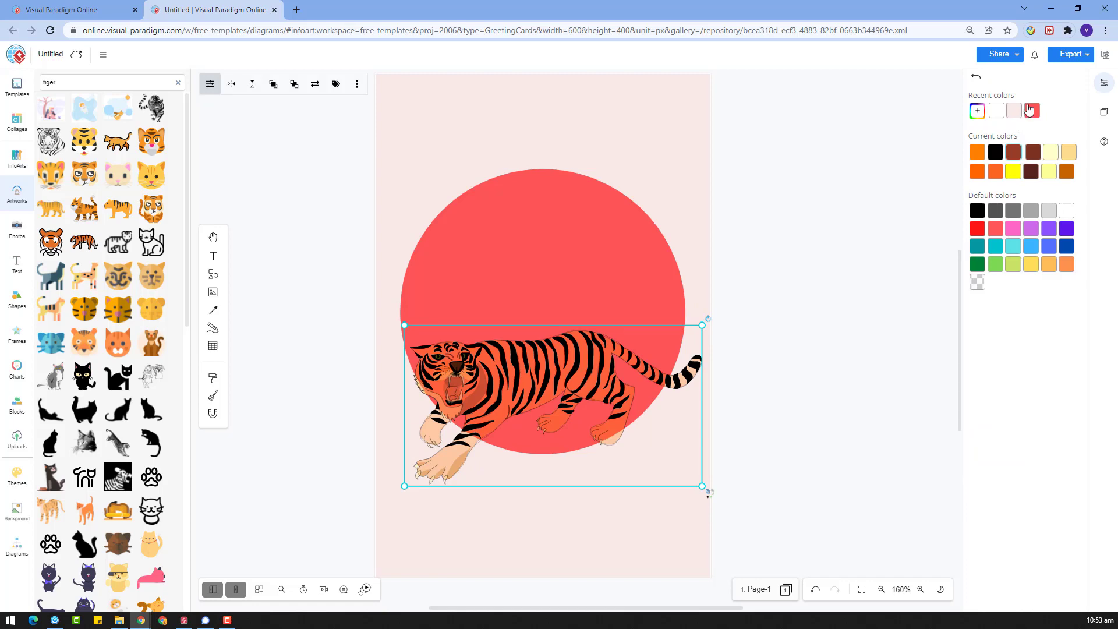
pyautogui.click(1029, 110)
pyautogui.click(974, 76)
pyautogui.click(1000, 154)
pyautogui.click(1026, 115)
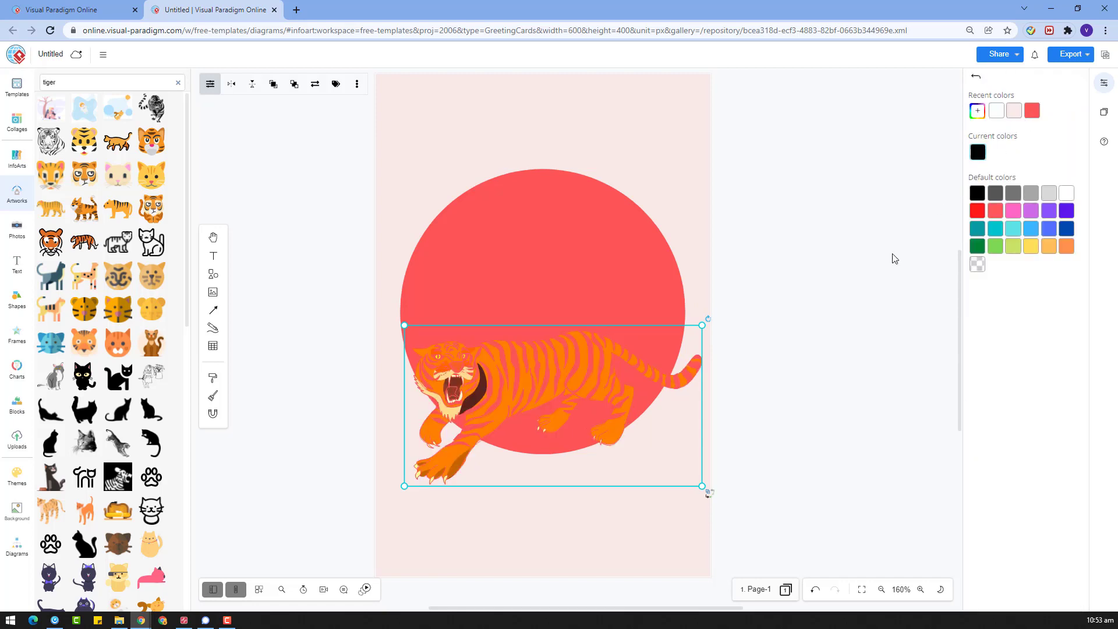
pyautogui.click(974, 77)
# Recolor the tiger's main orange fur and the second orange area with its light yellow-orange
pyautogui.click(977, 118)
pyautogui.click(1063, 157)
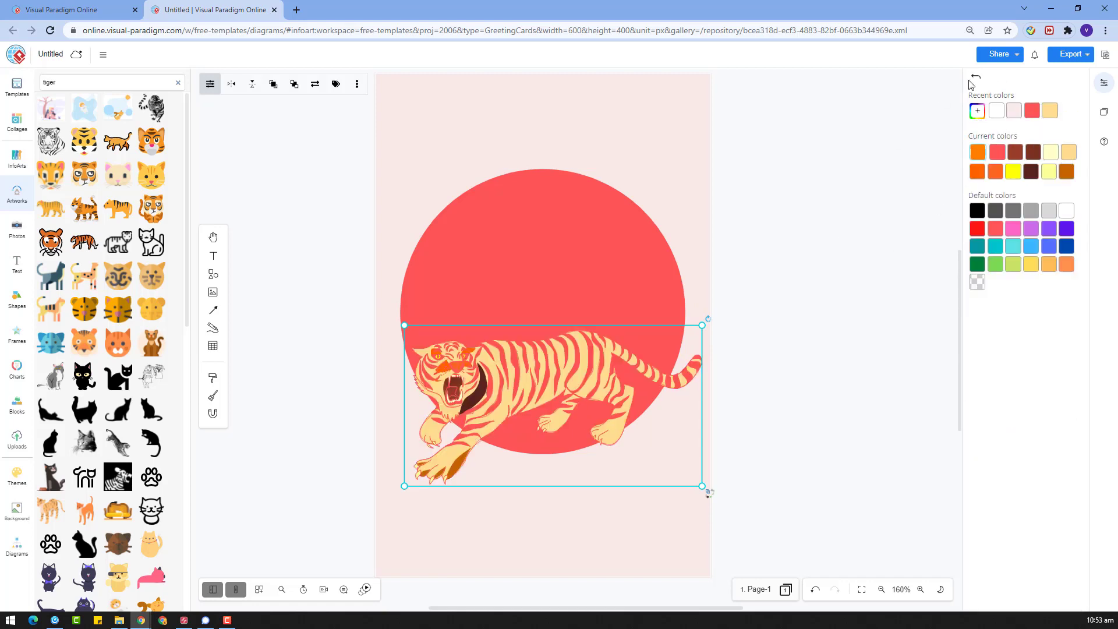
pyautogui.click(974, 78)
pyautogui.click(994, 138)
pyautogui.click(975, 77)
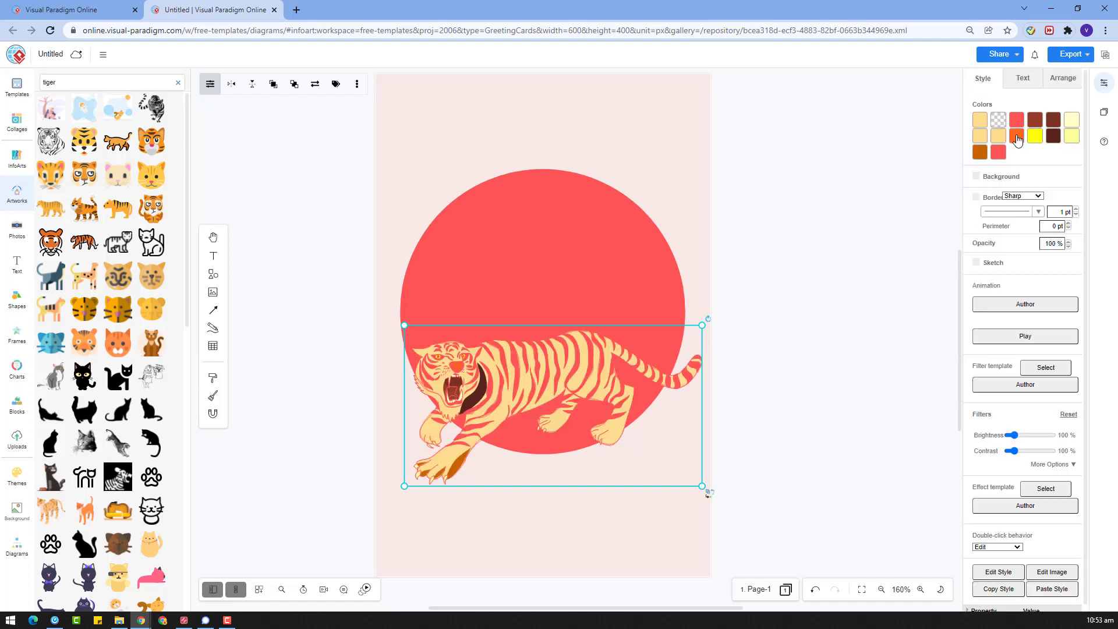
# Recolor the tiger's remaining bright orange-red area with the coral red
pyautogui.click(1016, 135)
pyautogui.click(999, 151)
pyautogui.click(977, 77)
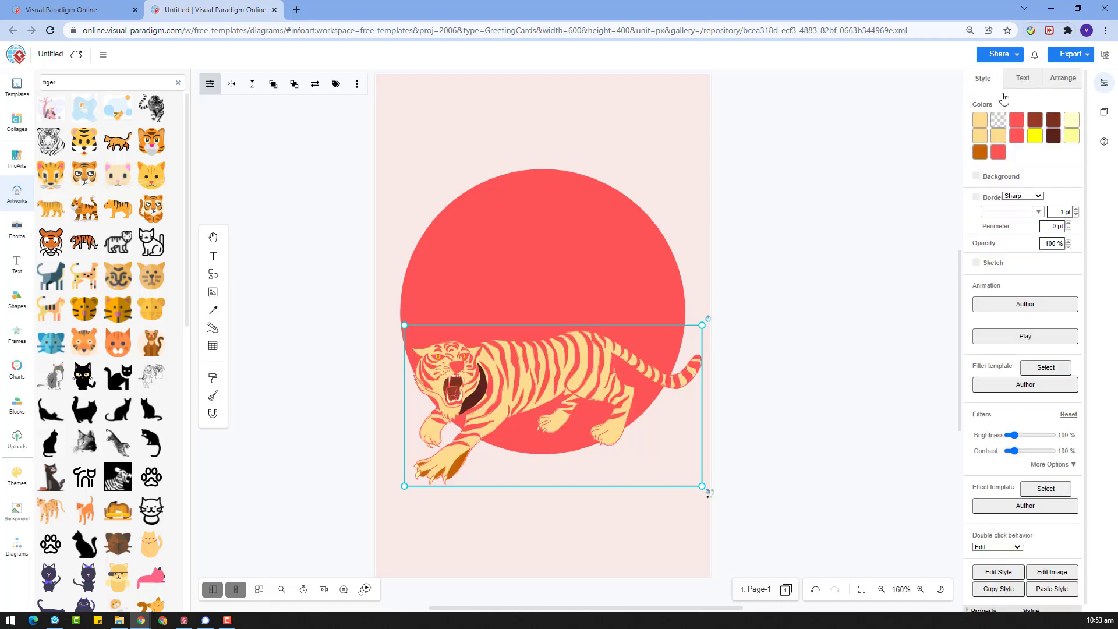
# Try the default light orange for the tiger's yellow areas
pyautogui.click(1035, 137)
pyautogui.click(1067, 265)
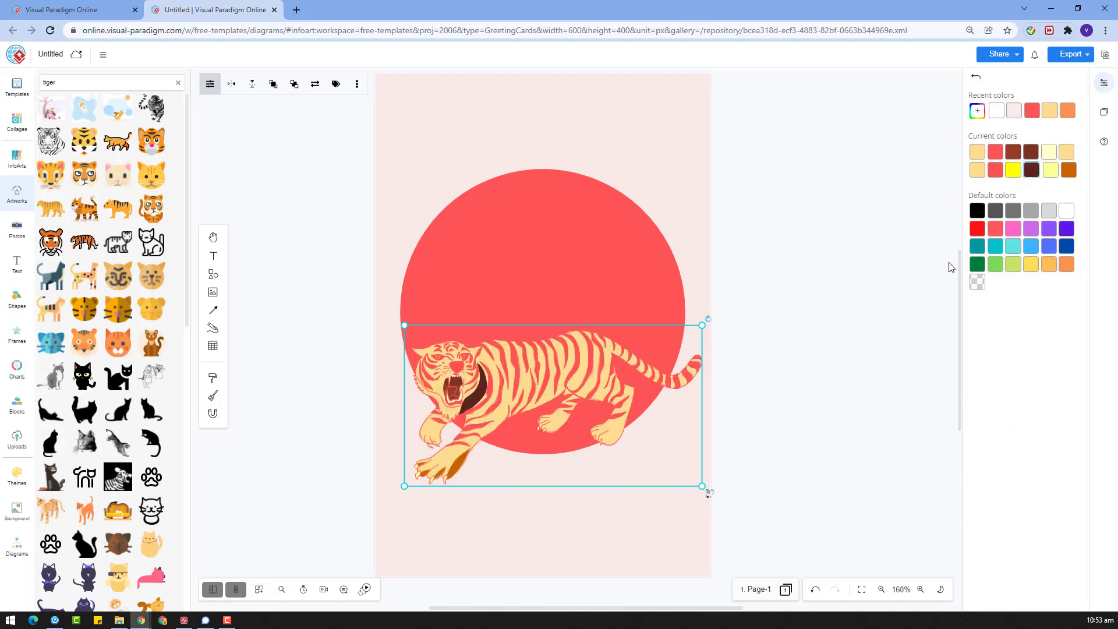
pyautogui.click(1050, 176)
pyautogui.click(977, 78)
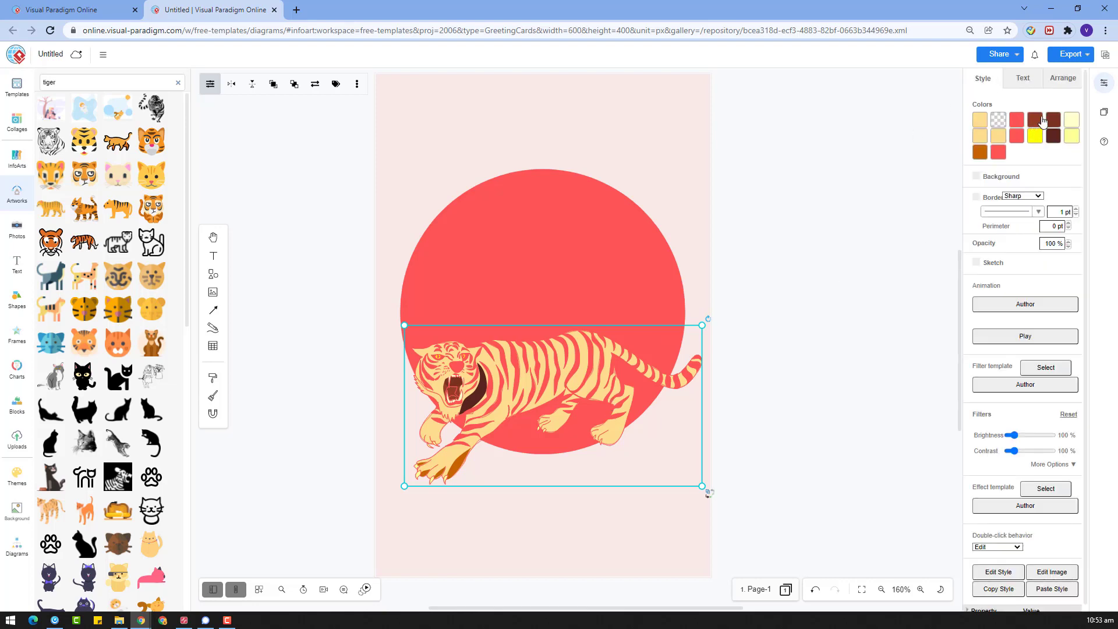
# Recolor the tiger's dark orange and lighter reddish-brown areas light yellow-orange, and its darker reddish-brown area coral red
pyautogui.click(981, 156)
pyautogui.click(975, 81)
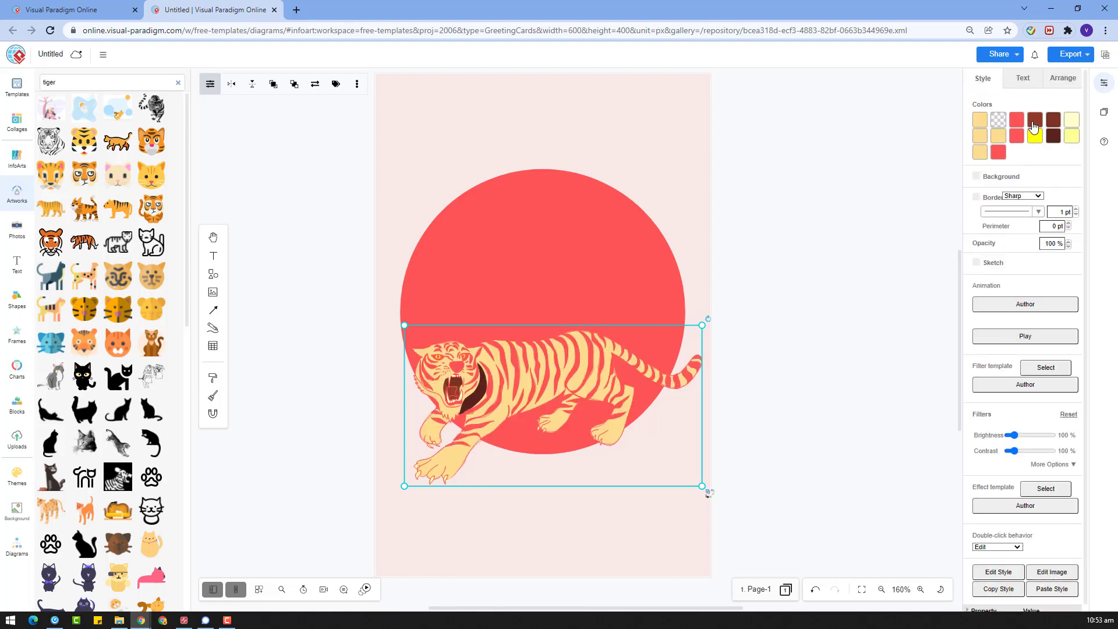
pyautogui.click(1033, 123)
pyautogui.click(1050, 111)
pyautogui.click(977, 79)
pyautogui.click(1053, 125)
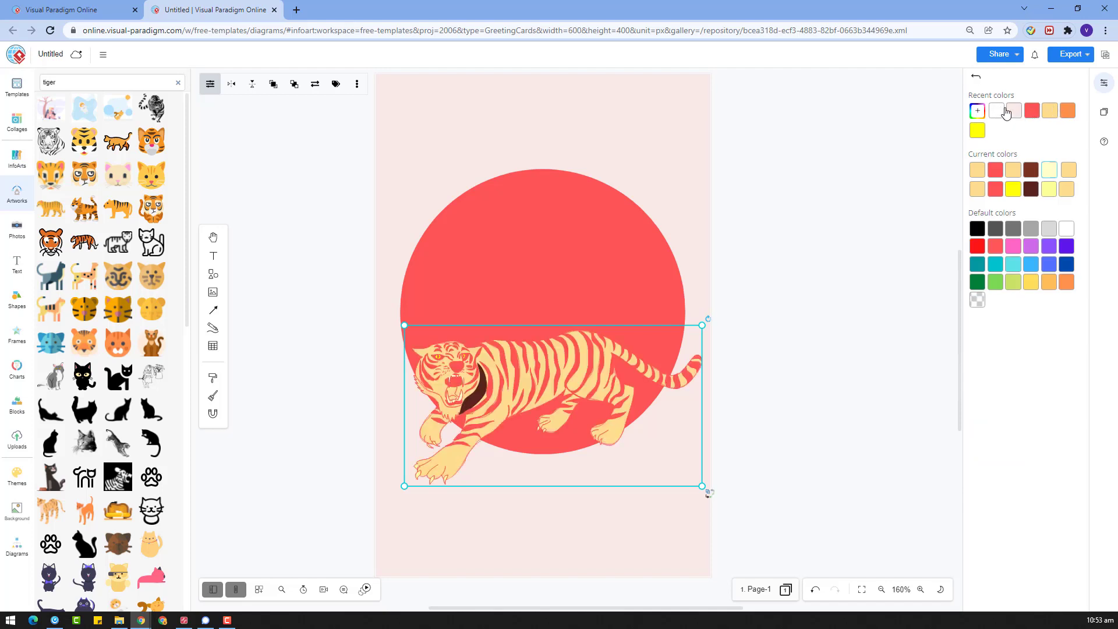
pyautogui.click(973, 78)
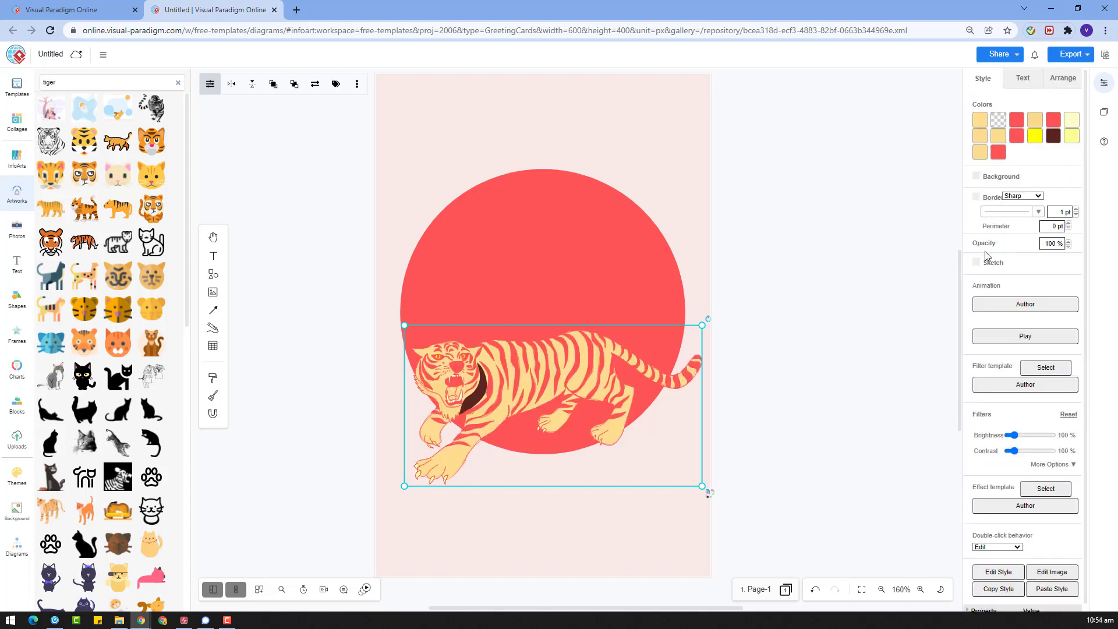
# Recolor the tiger's remaining dark brown neck area coral red
pyautogui.click(1051, 139)
pyautogui.click(1009, 103)
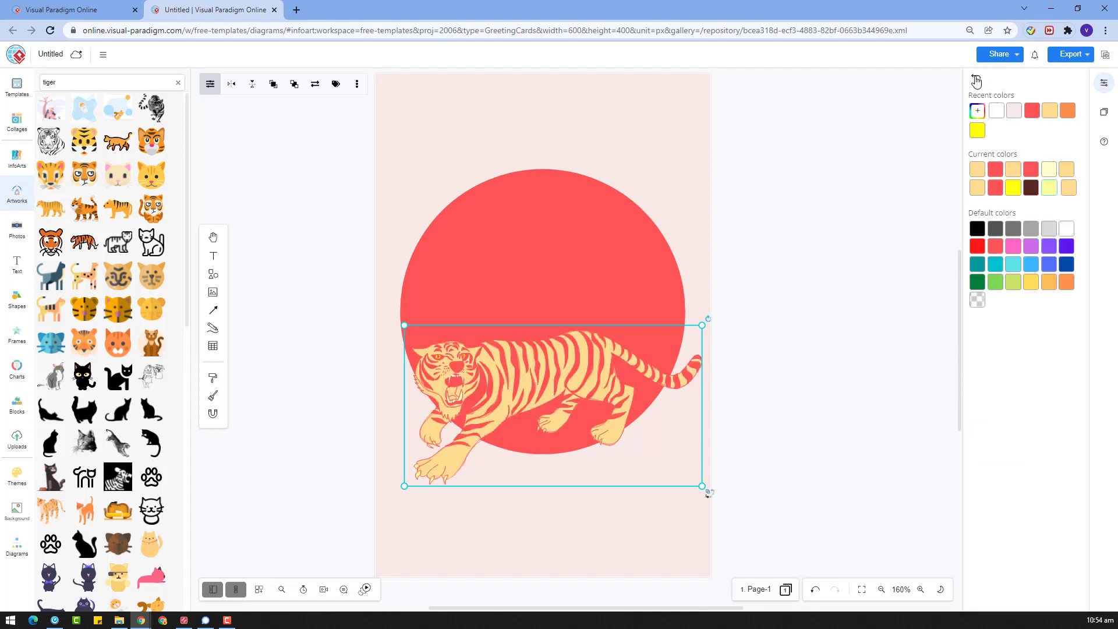
pyautogui.click(975, 78)
pyautogui.click(1071, 122)
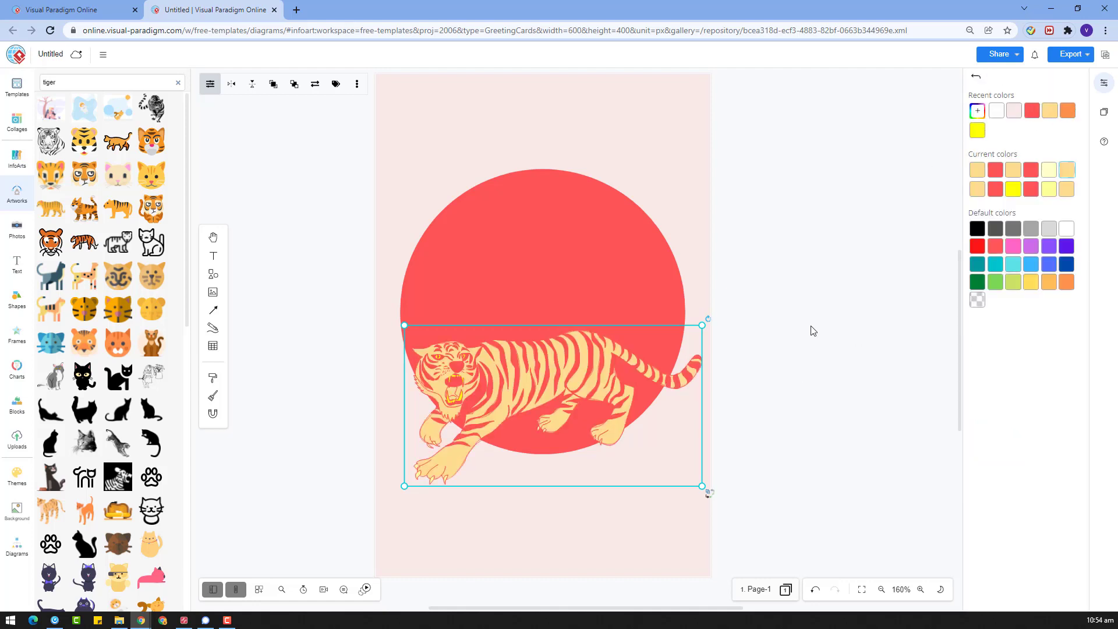
# Shift the tiger right and slightly down over the circle, and shrink the tiger and circle together
pyautogui.moveTo(612, 378); pyautogui.dragTo(639, 374)
pyautogui.moveTo(553, 376); pyautogui.dragTo(552, 388)
pyautogui.moveTo(803, 536); pyautogui.dragTo(309, 107)
pyautogui.moveTo(718, 167); pyautogui.dragTo(703, 189)
pyautogui.click(728, 251)
# Center the coral circle horizontally with the tiger slightly lower on it, and move both up together on the page
pyautogui.moveTo(552, 230); pyautogui.dragTo(560, 230)
pyautogui.click(754, 394)
pyautogui.click(553, 392)
pyautogui.moveTo(553, 391); pyautogui.dragTo(553, 398)
pyautogui.click(763, 362)
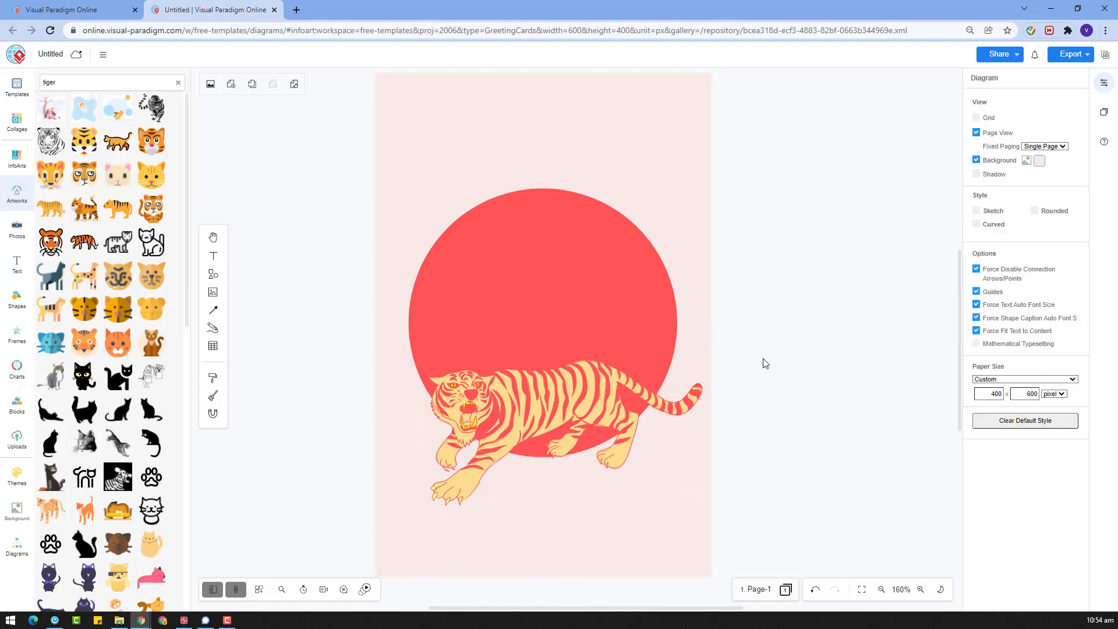
pyautogui.moveTo(777, 568); pyautogui.dragTo(352, 182)
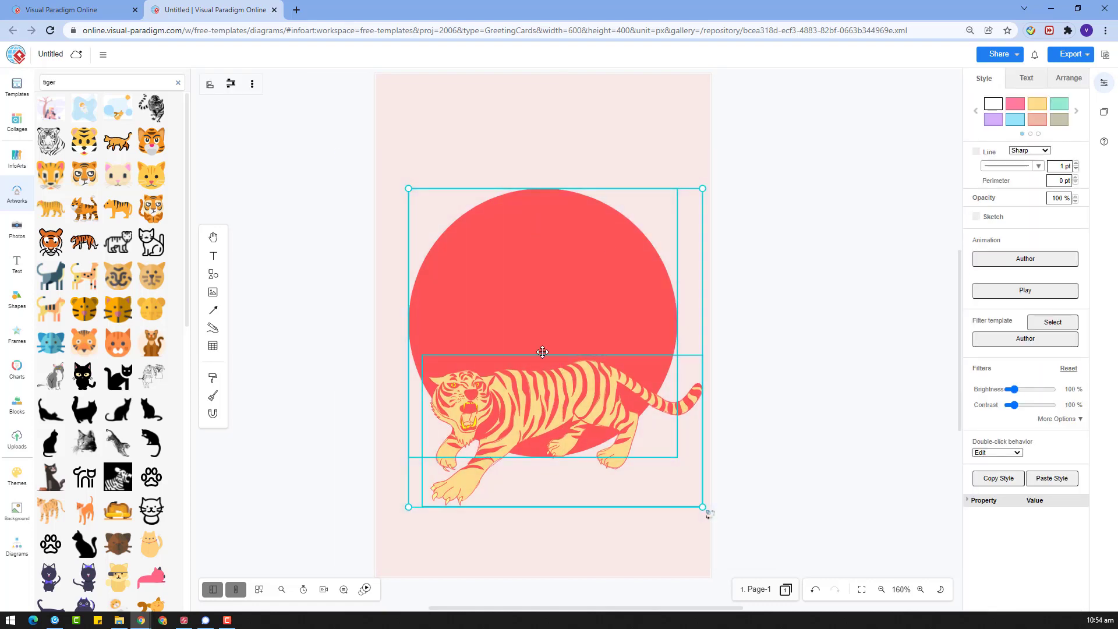
pyautogui.moveTo(561, 327); pyautogui.dragTo(561, 312)
pyautogui.click(314, 297)
# Find the Flat collection under Organic Shapes in the artwork library and browse its decorations
pyautogui.click(12, 224)
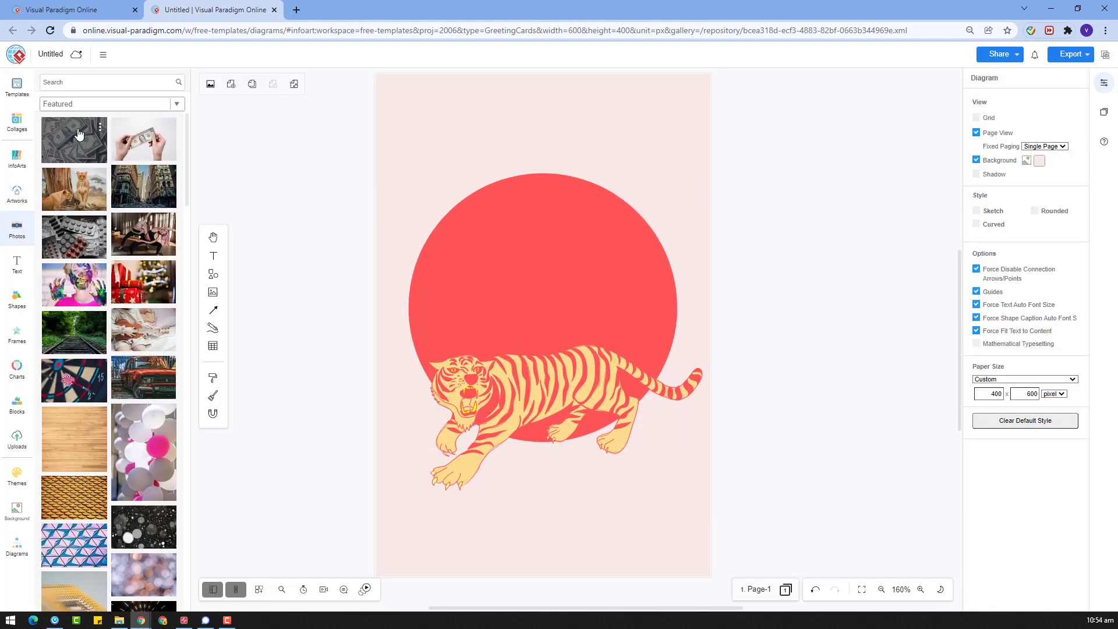
pyautogui.scroll(-5, 79, 134)
pyautogui.click(17, 195)
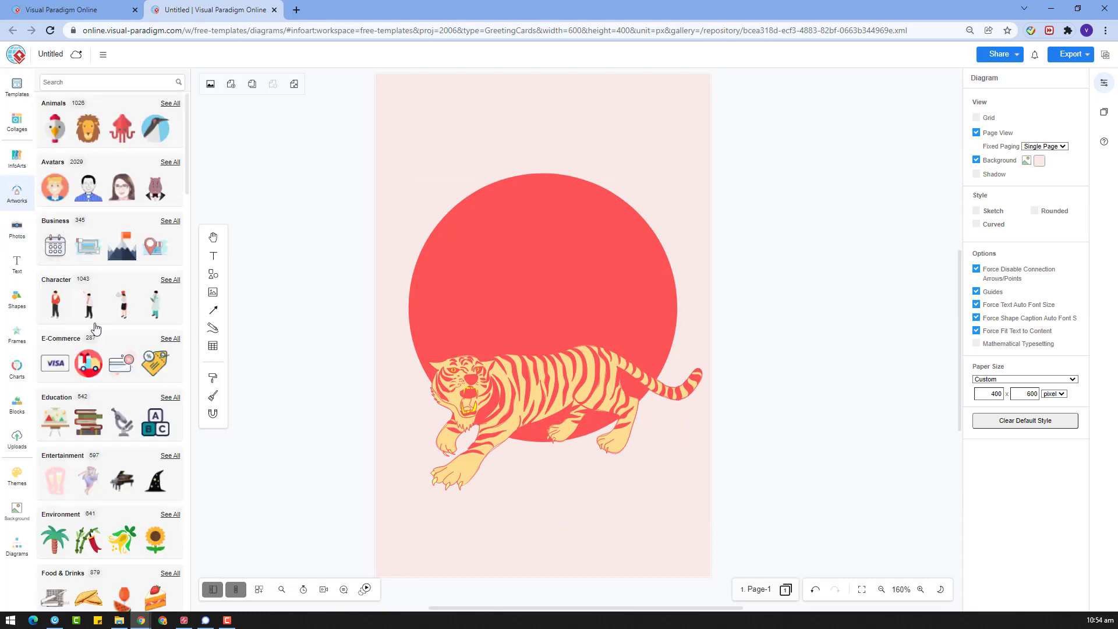
pyautogui.scroll(-20, 96, 328)
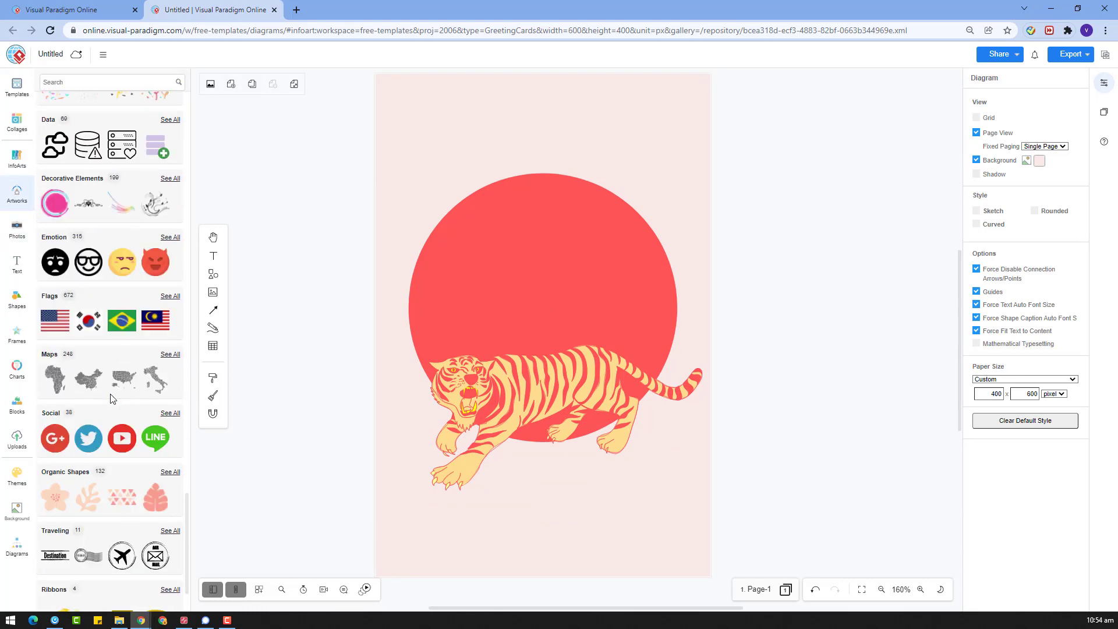
pyautogui.moveTo(120, 396)
pyautogui.click(173, 471)
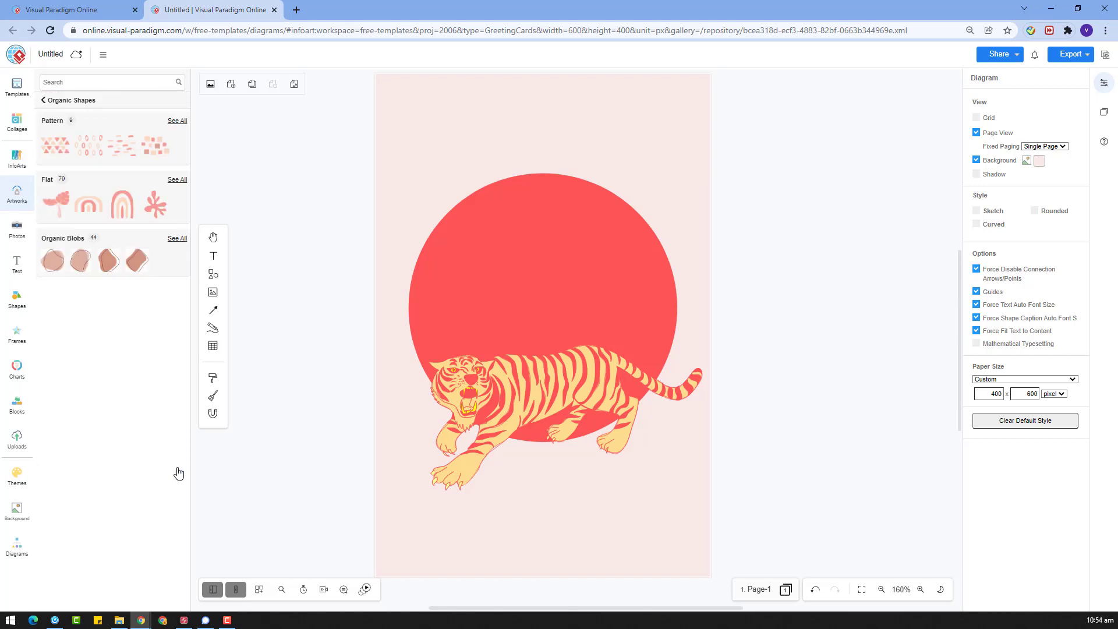
pyautogui.click(178, 181)
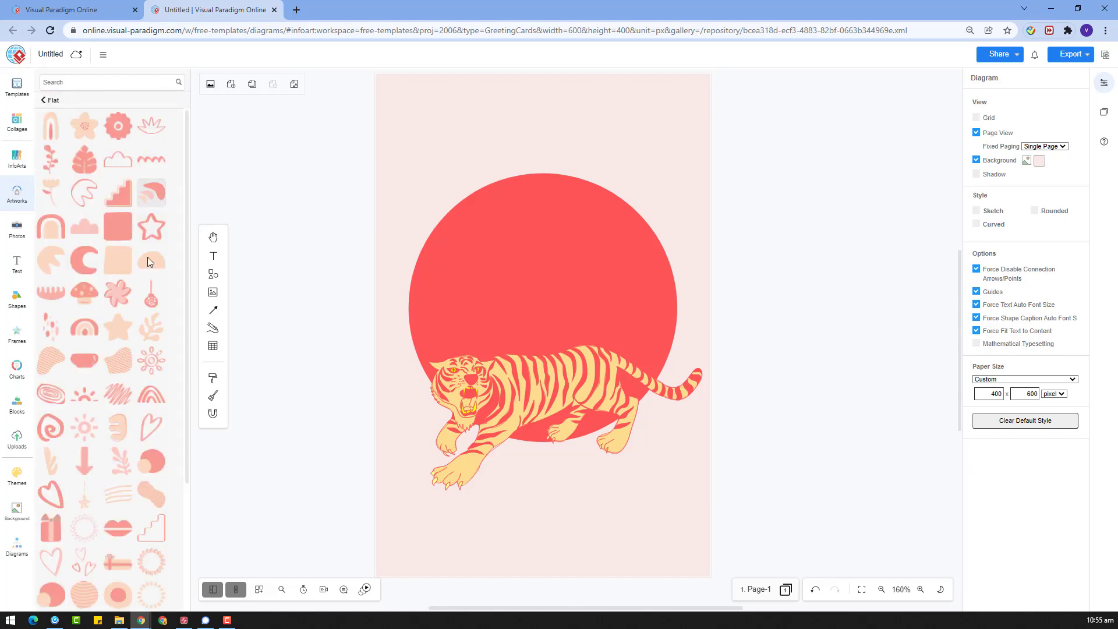
pyautogui.scroll(-5, 125, 424)
pyautogui.scroll(-2, 165, 345)
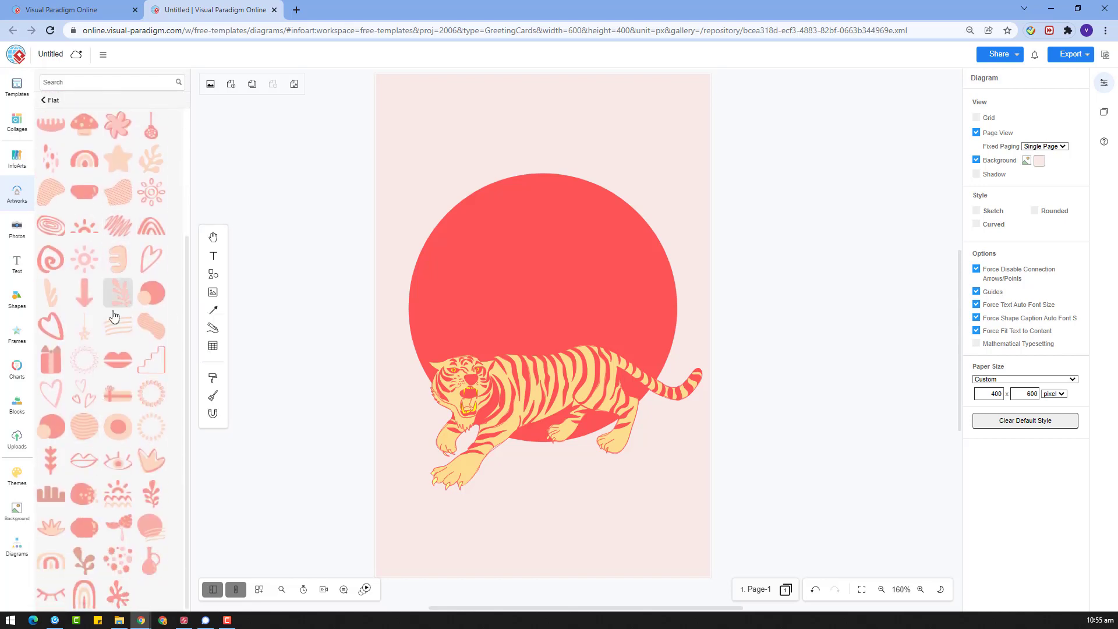
# Try a small sun-over-waves artwork near the coral circle's right edge, recolored light yellow-orange
pyautogui.moveTo(118, 494); pyautogui.dragTo(885, 283)
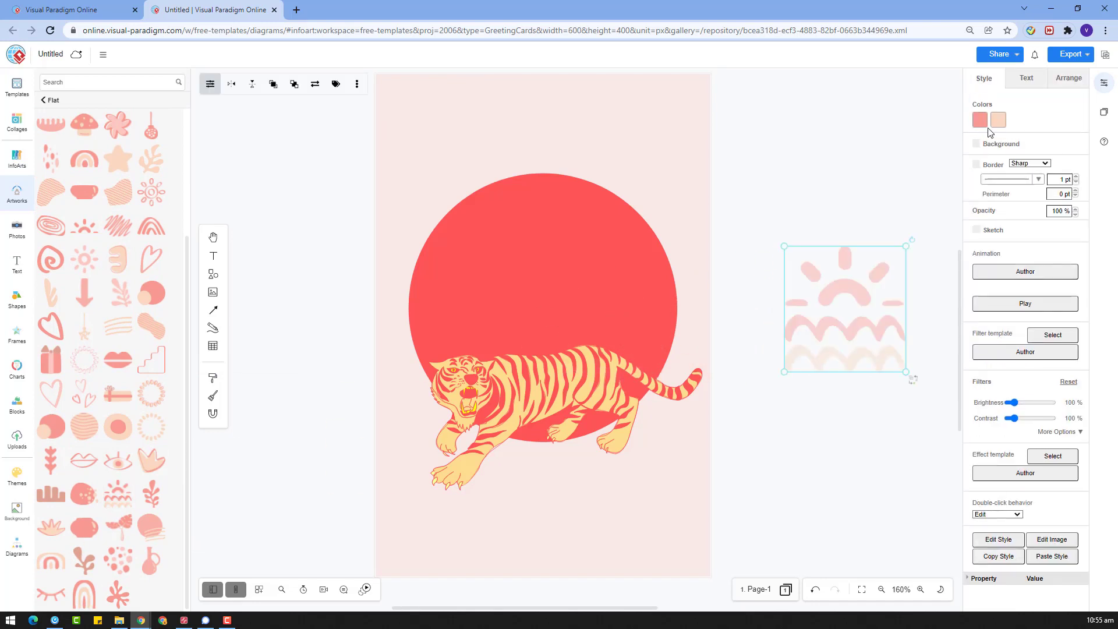
pyautogui.click(975, 123)
pyautogui.click(1049, 109)
pyautogui.click(976, 78)
pyautogui.click(997, 120)
pyautogui.click(1011, 117)
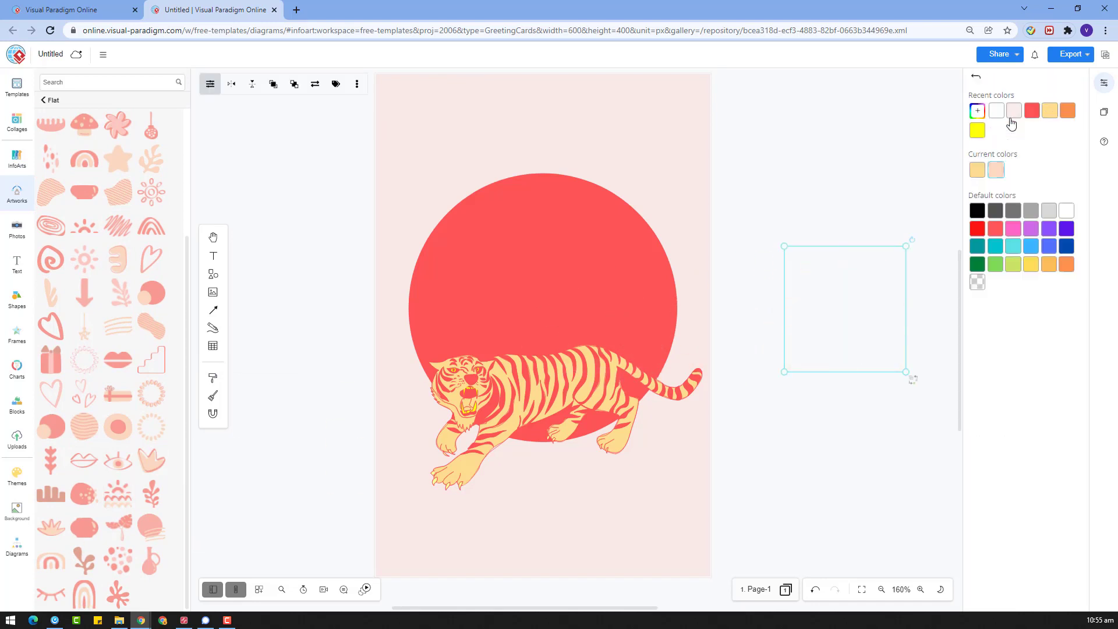
pyautogui.moveTo(823, 292); pyautogui.dragTo(650, 295)
pyautogui.hotkey('ctrl', 'z')
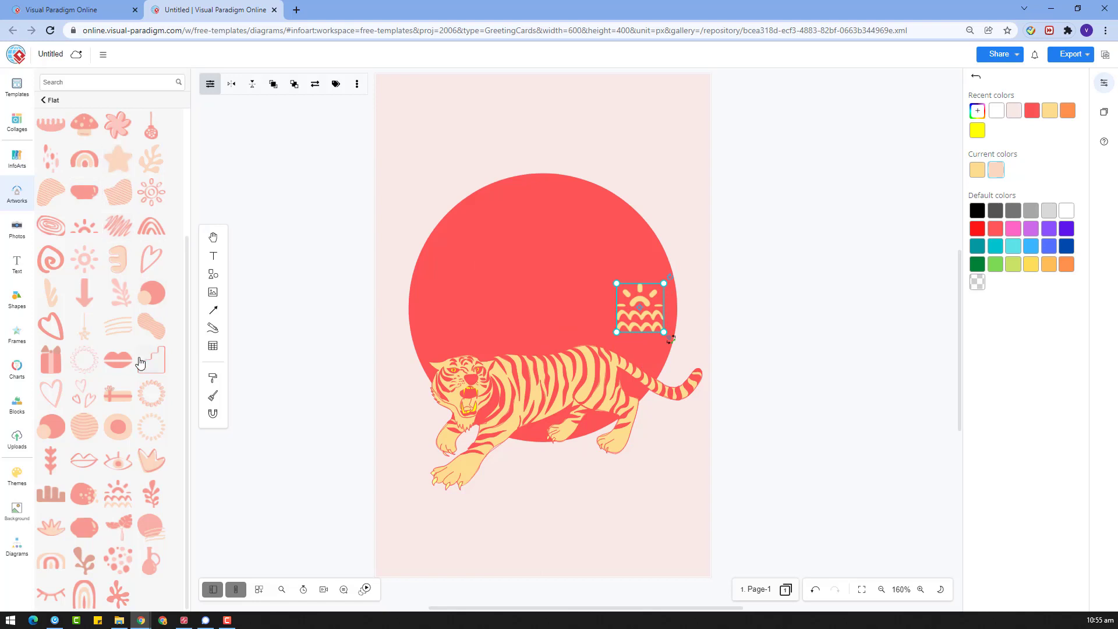
# Try replacing the sun-over-waves artwork with a small plain sun in light yellow-orange above the tiger's hindquarters
pyautogui.moveTo(84, 258); pyautogui.dragTo(518, 266)
pyautogui.moveTo(579, 229); pyautogui.dragTo(631, 327)
pyautogui.click(640, 308)
pyautogui.press('Delete')
pyautogui.click(982, 120)
pyautogui.click(1052, 113)
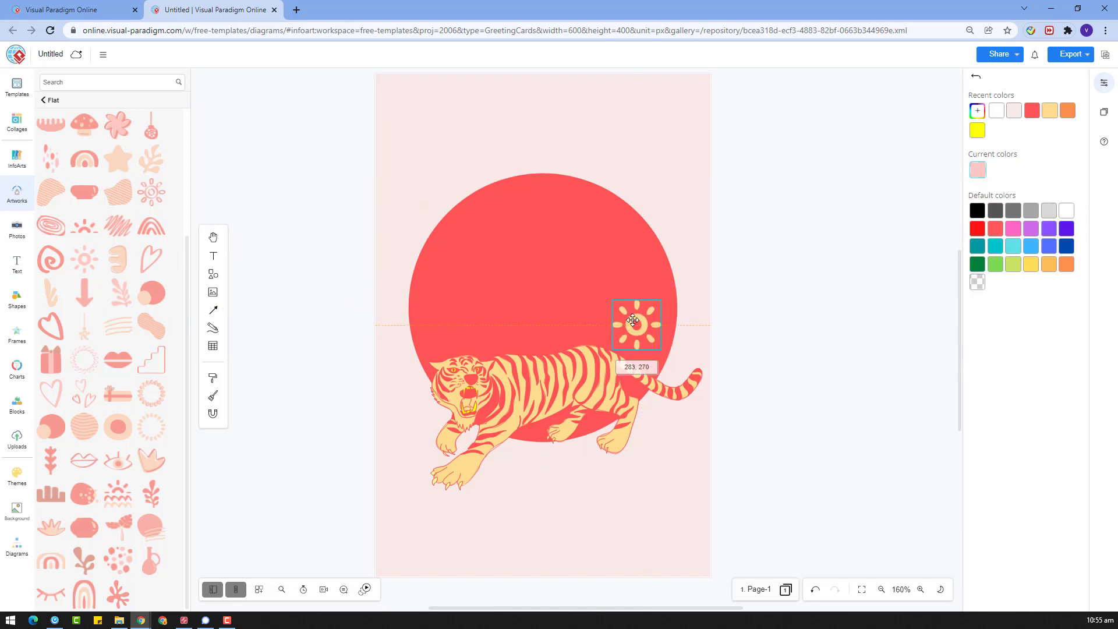
pyautogui.click(763, 312)
# Try the outlined sun artwork with oval rays in light yellow-orange, shrink it beside the page and delete it
pyautogui.click(152, 192)
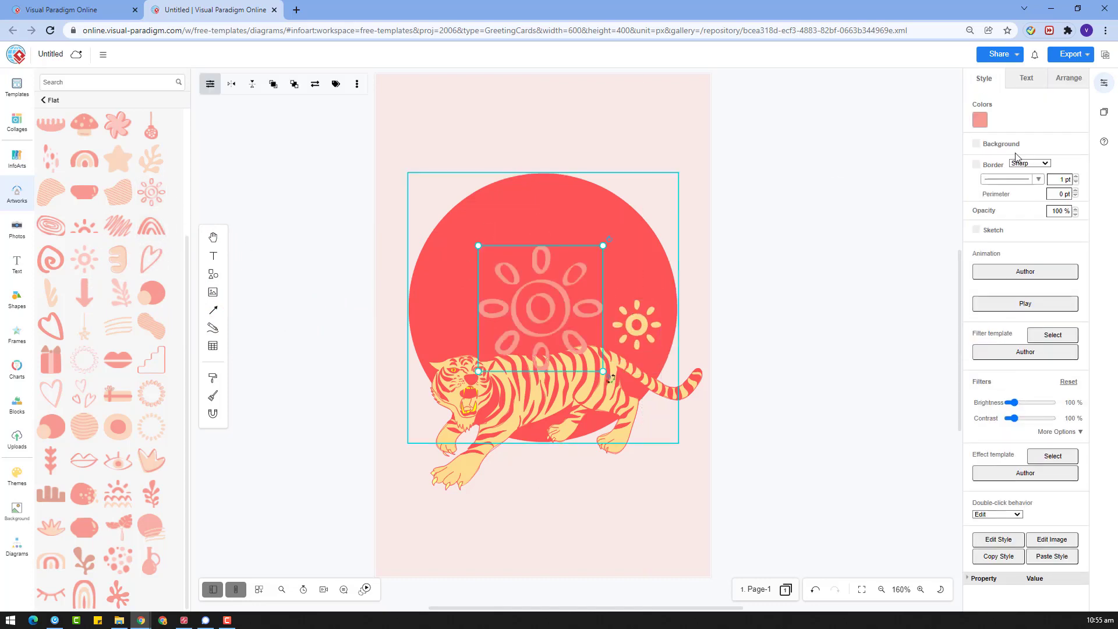
pyautogui.click(979, 123)
pyautogui.click(1049, 110)
pyautogui.moveTo(603, 245); pyautogui.dragTo(808, 316)
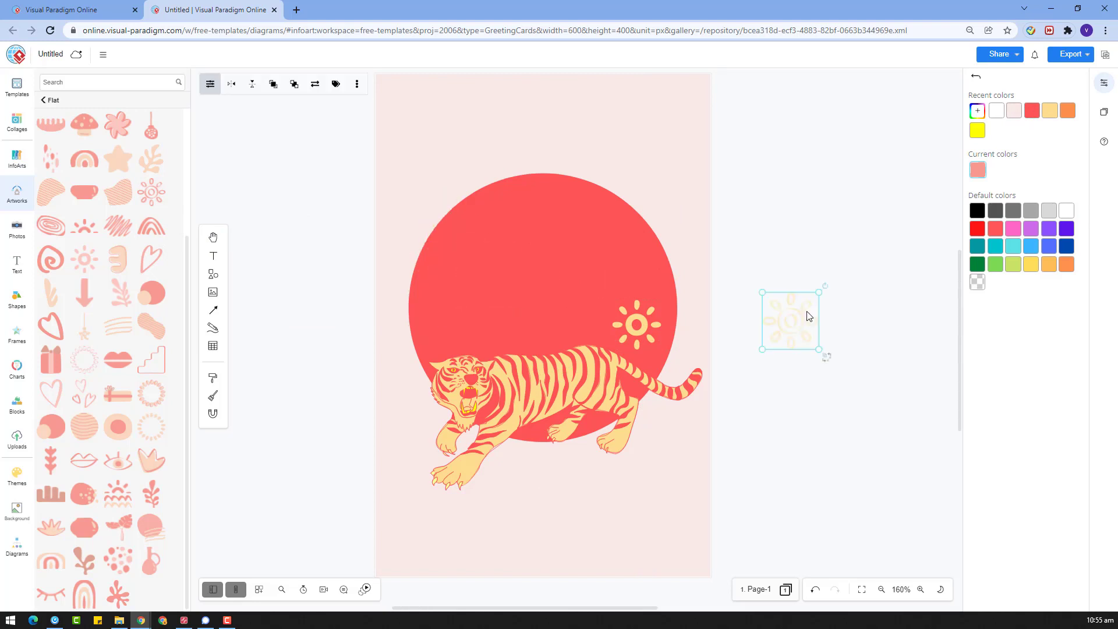
pyautogui.press('Delete')
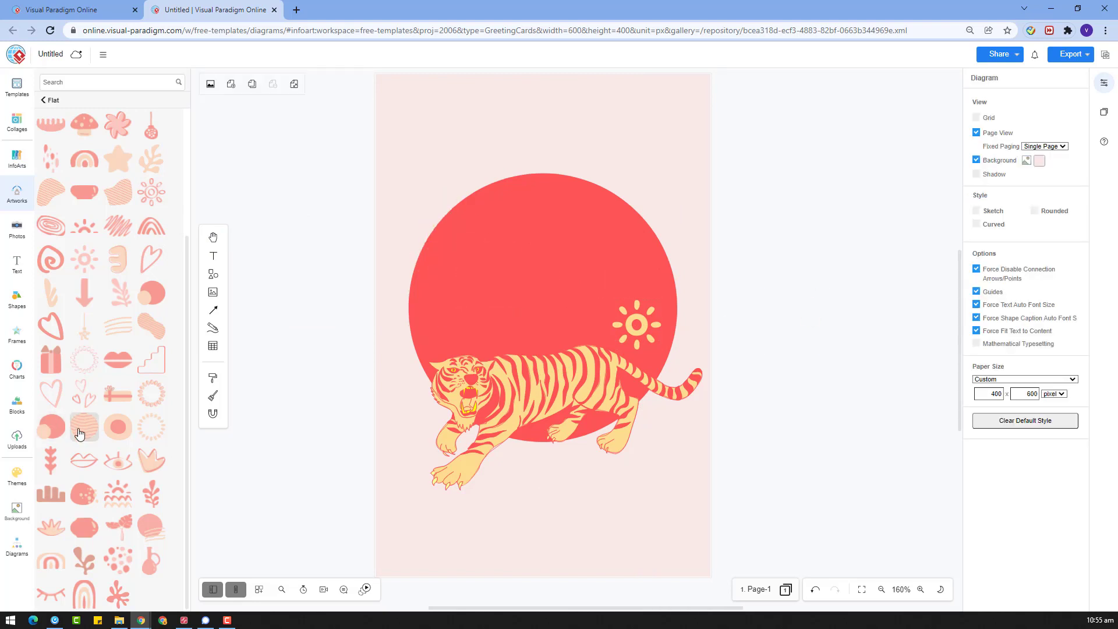
# Try the outlined overlapping-circles artwork on the coral circle, with its smaller circle in light yellow-orange
pyautogui.moveTo(80, 433); pyautogui.dragTo(518, 244)
pyautogui.click(983, 126)
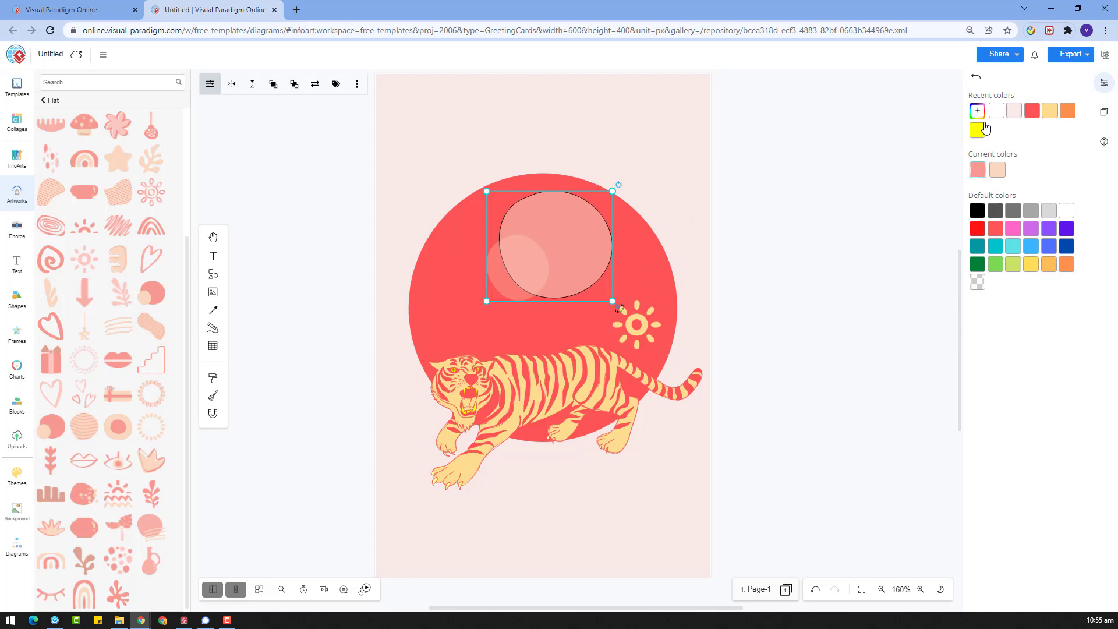
pyautogui.click(976, 80)
pyautogui.click(998, 120)
pyautogui.click(1051, 112)
pyautogui.click(976, 79)
pyautogui.click(994, 121)
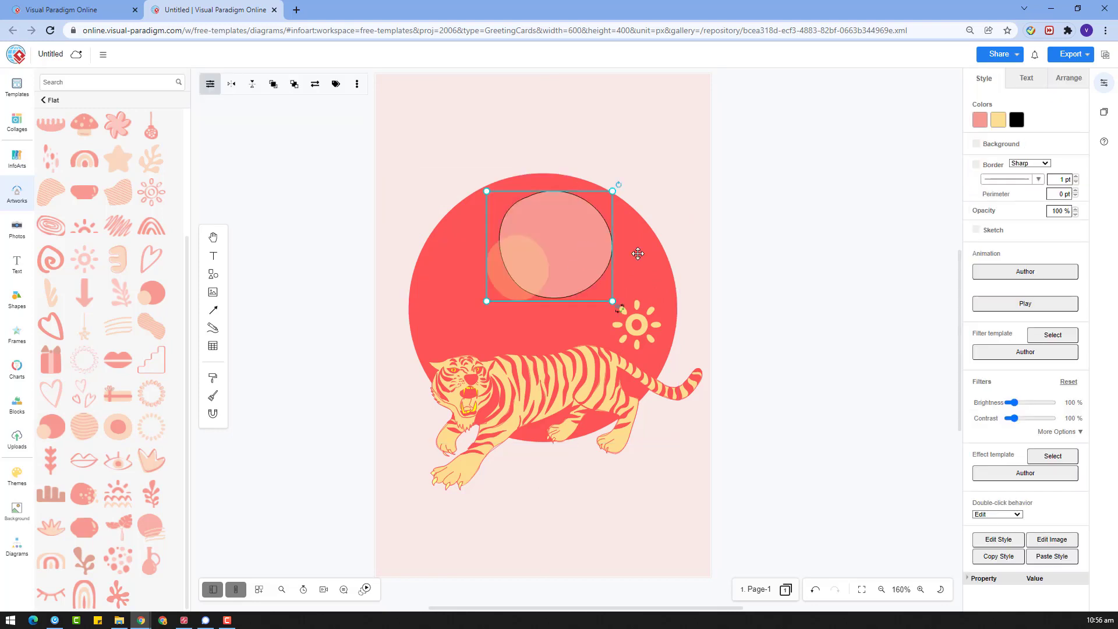
# Delete the small sun and try the pale pink on the larger of the overlapping circles
pyautogui.click(633, 331)
pyautogui.press('Delete')
pyautogui.click(534, 256)
pyautogui.click(979, 121)
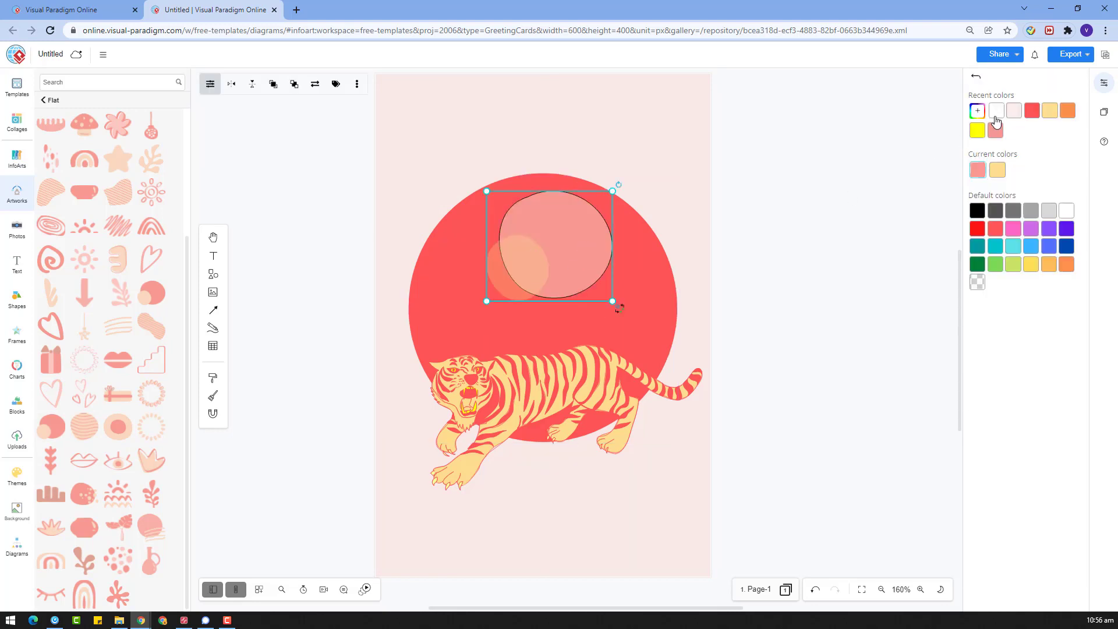
pyautogui.click(1015, 120)
pyautogui.click(976, 77)
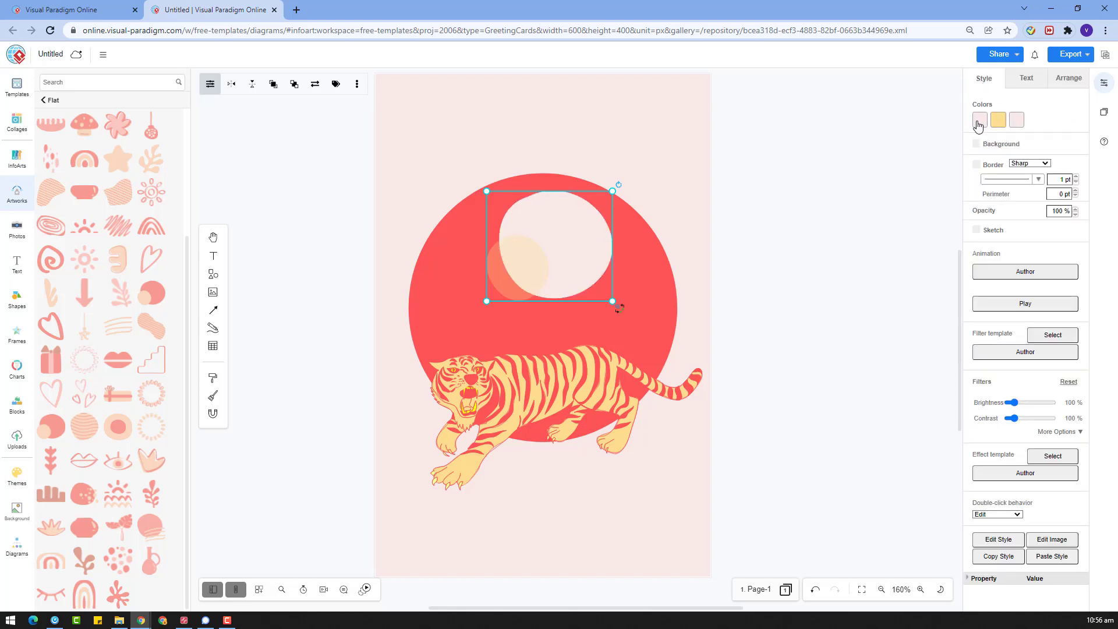
# Replace the overlapping-circles artwork with the version without an outline, and recolor its smaller circle light yellow-orange
pyautogui.click(885, 211)
pyautogui.click(544, 235)
pyautogui.press('Delete')
pyautogui.moveTo(51, 426); pyautogui.dragTo(546, 270)
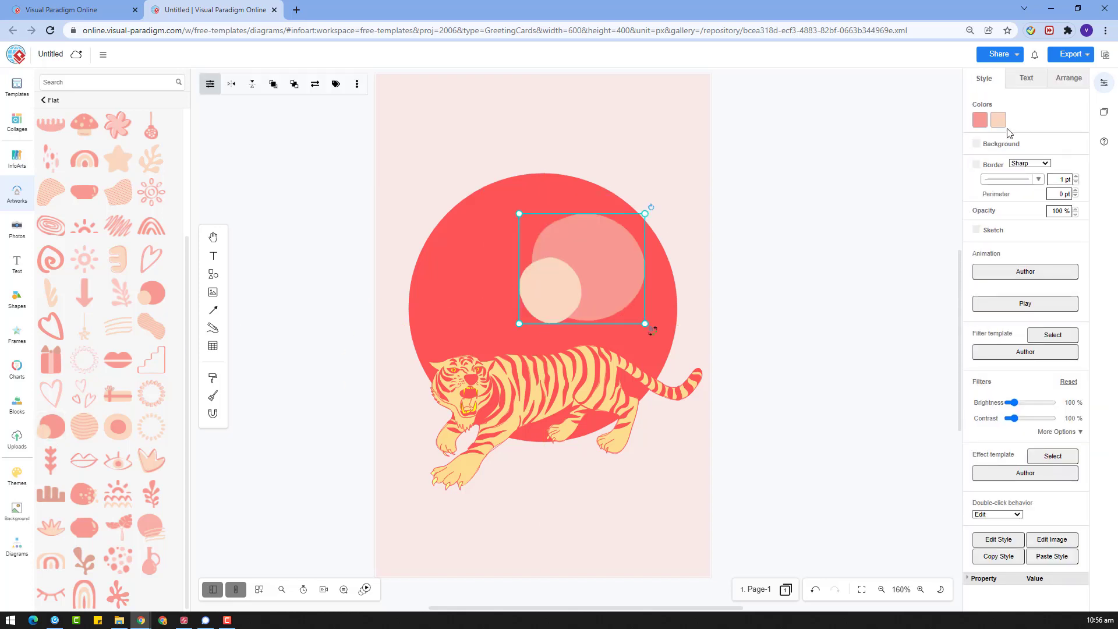
pyautogui.click(998, 119)
pyautogui.click(1046, 120)
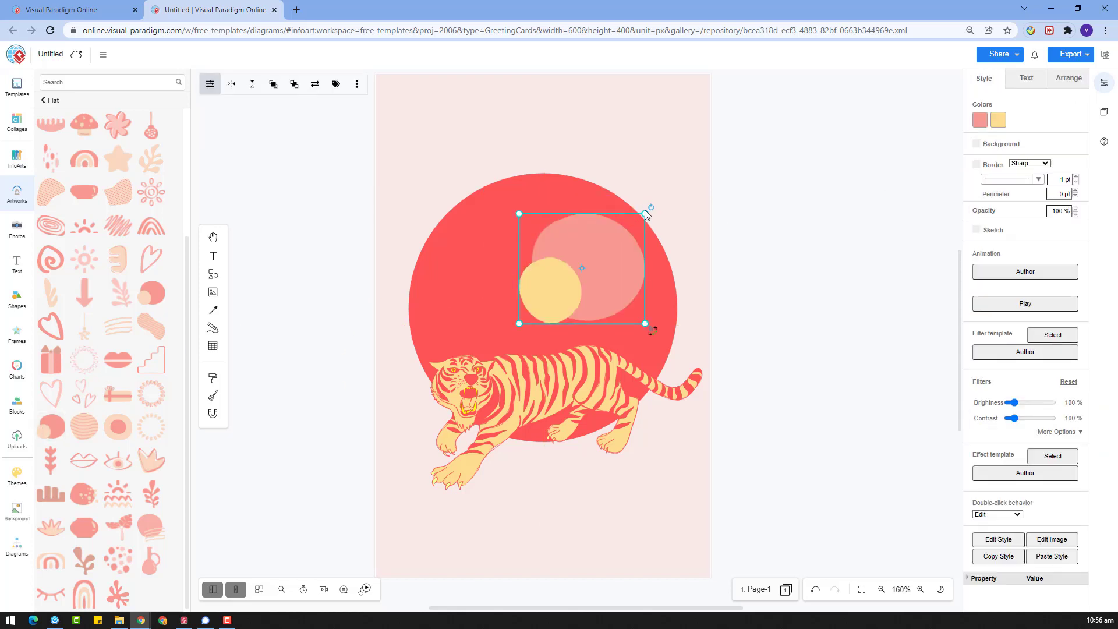
# Shrink the overlapping circles onto the coral circle's right edge and set their larger circle's color to #FF8181
pyautogui.moveTo(644, 213); pyautogui.dragTo(667, 307)
pyautogui.click(978, 117)
pyautogui.click(977, 115)
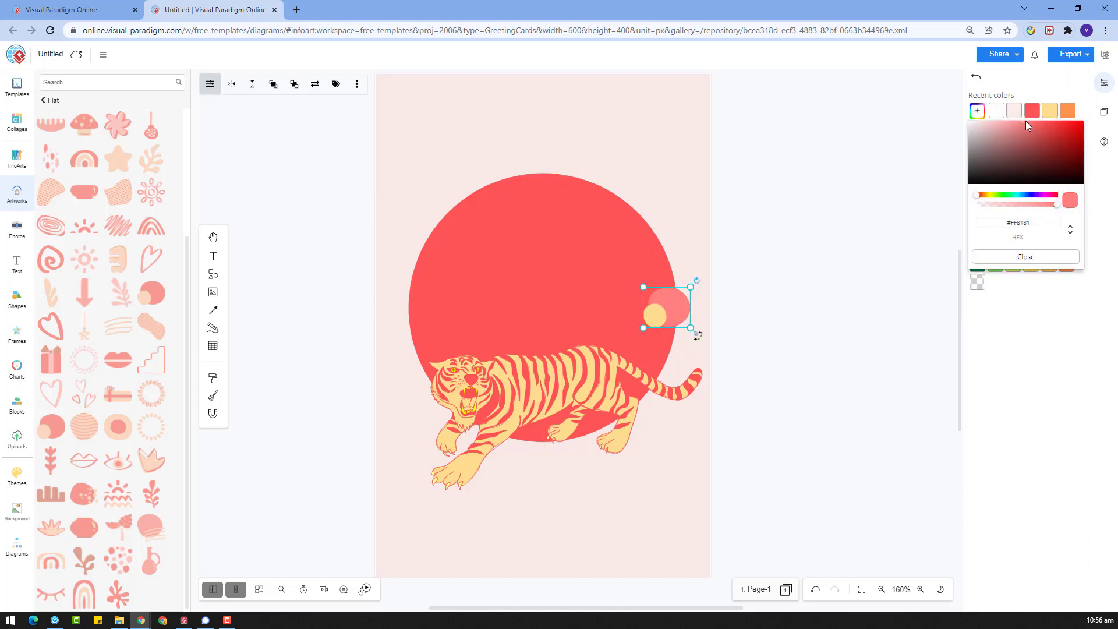
pyautogui.click(770, 228)
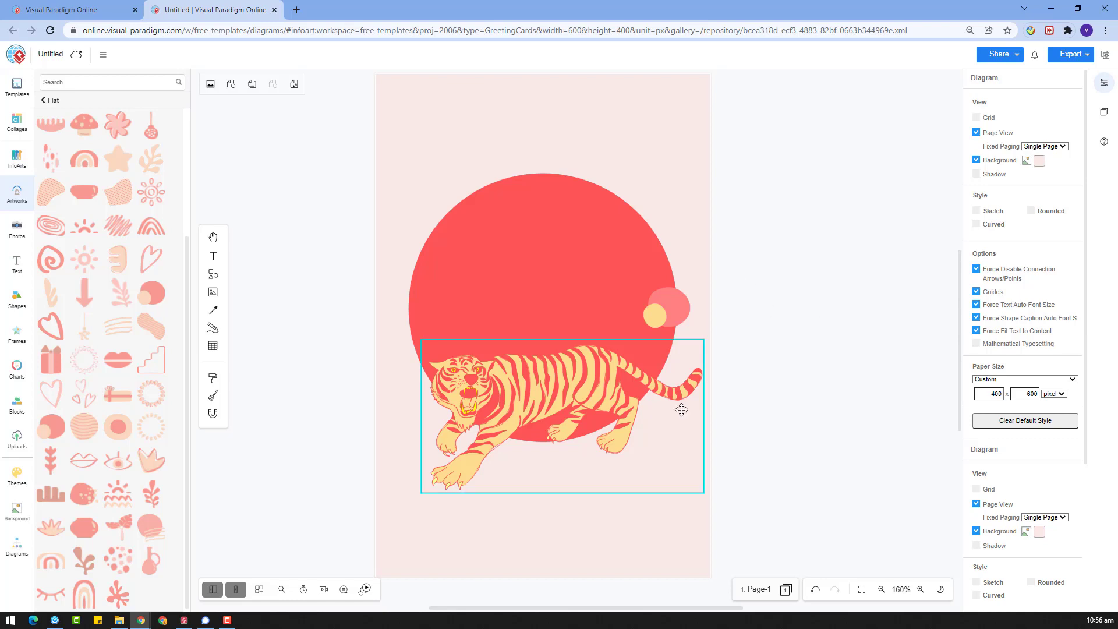
# Enlarge the overlapping-circles artwork toward its lower left, just above the tiger's tail
pyautogui.click(669, 316)
pyautogui.moveTo(643, 328); pyautogui.dragTo(621, 347)
pyautogui.click(763, 318)
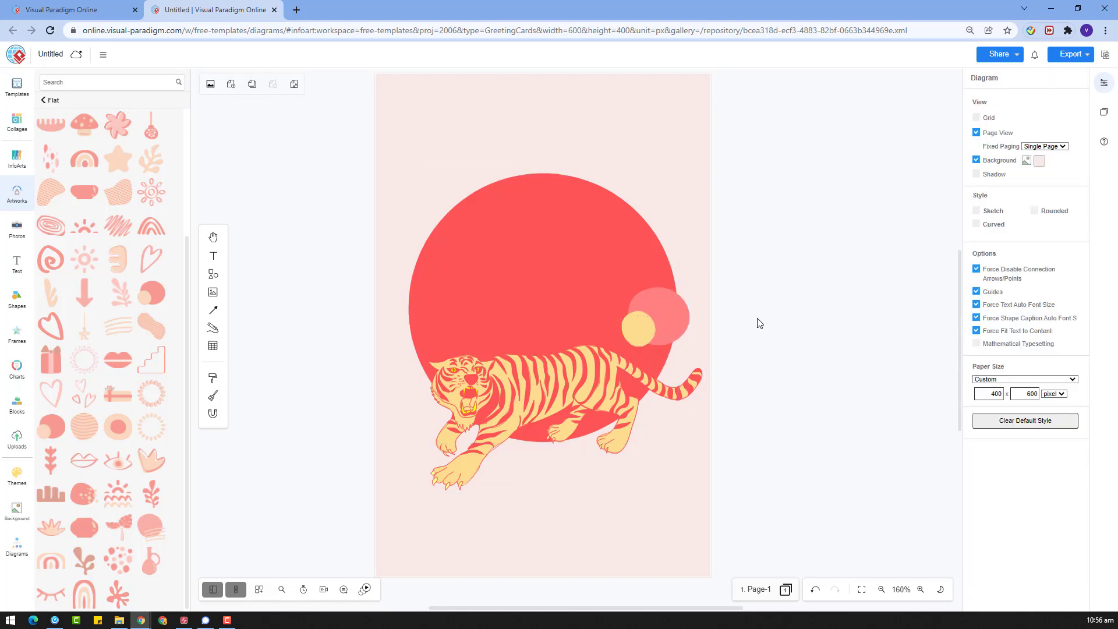
# Duplicate the overlapping circles and place the copy, flipped horizontally and made smaller, on the coral circle's left edge
pyautogui.click(658, 317)
pyautogui.hotkey('ctrl', 'c')
pyautogui.hotkey('ctrl', 'v')
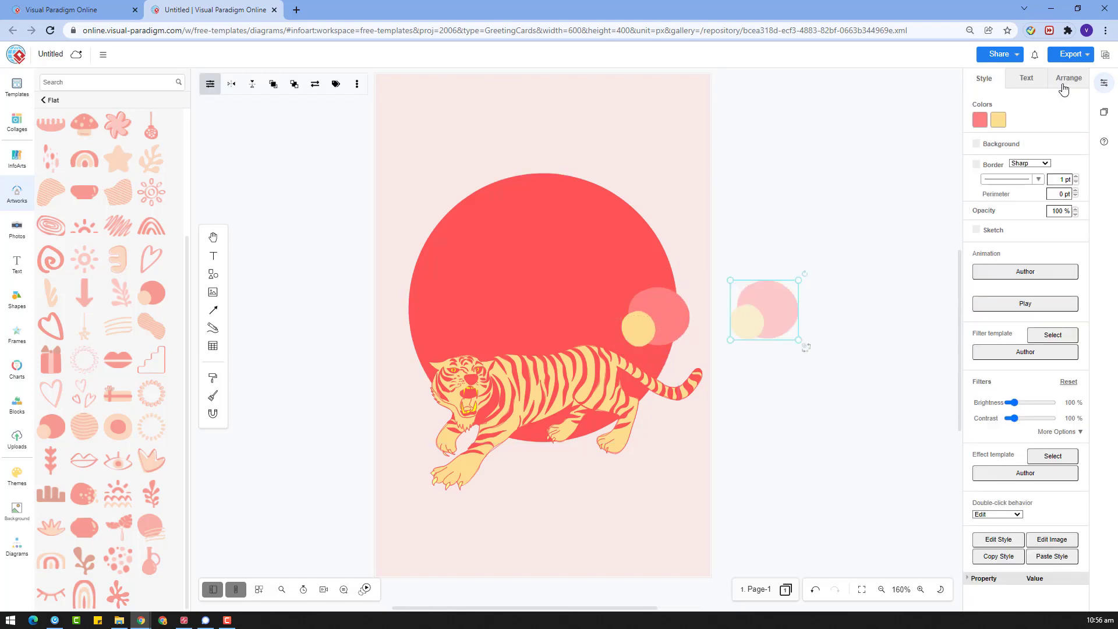
pyautogui.click(1069, 78)
pyautogui.moveTo(798, 280); pyautogui.dragTo(441, 282)
pyautogui.click(578, 156)
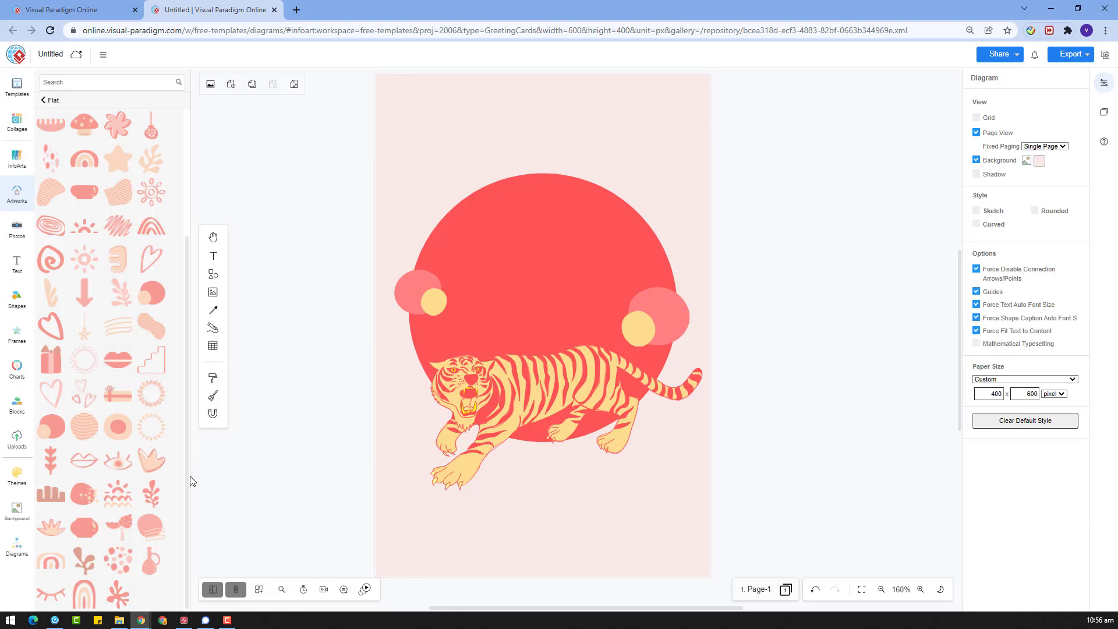
# Try the lotus artwork on the coral circle and beside the page
pyautogui.moveTo(51, 527); pyautogui.dragTo(550, 265)
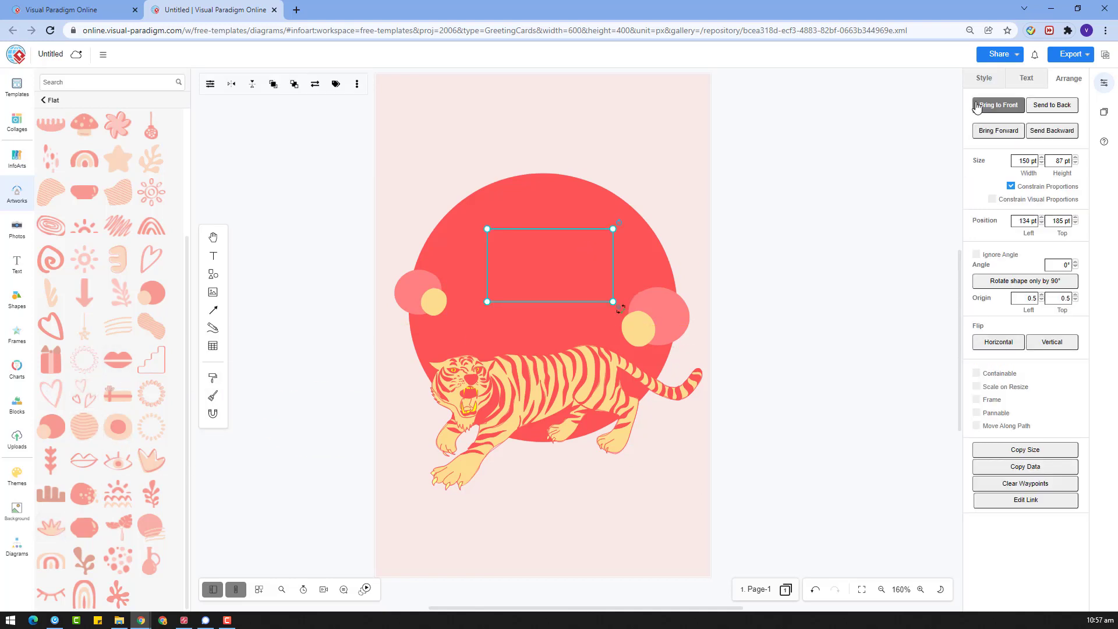
pyautogui.click(994, 82)
pyautogui.click(697, 247)
pyautogui.click(574, 260)
pyautogui.press('Delete')
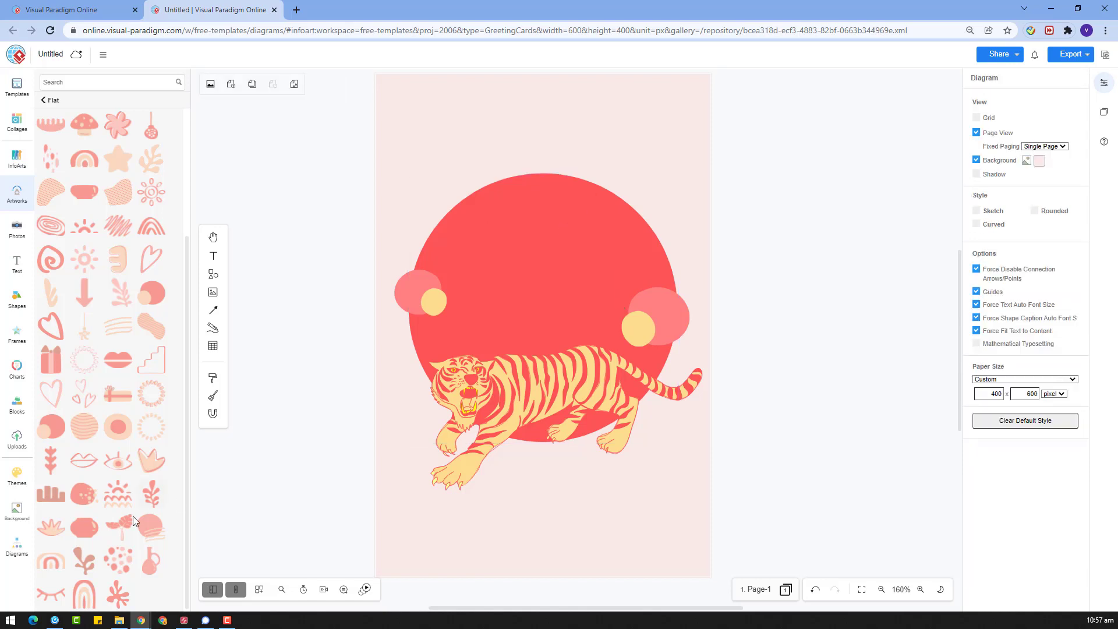
pyautogui.moveTo(51, 527); pyautogui.dragTo(843, 291)
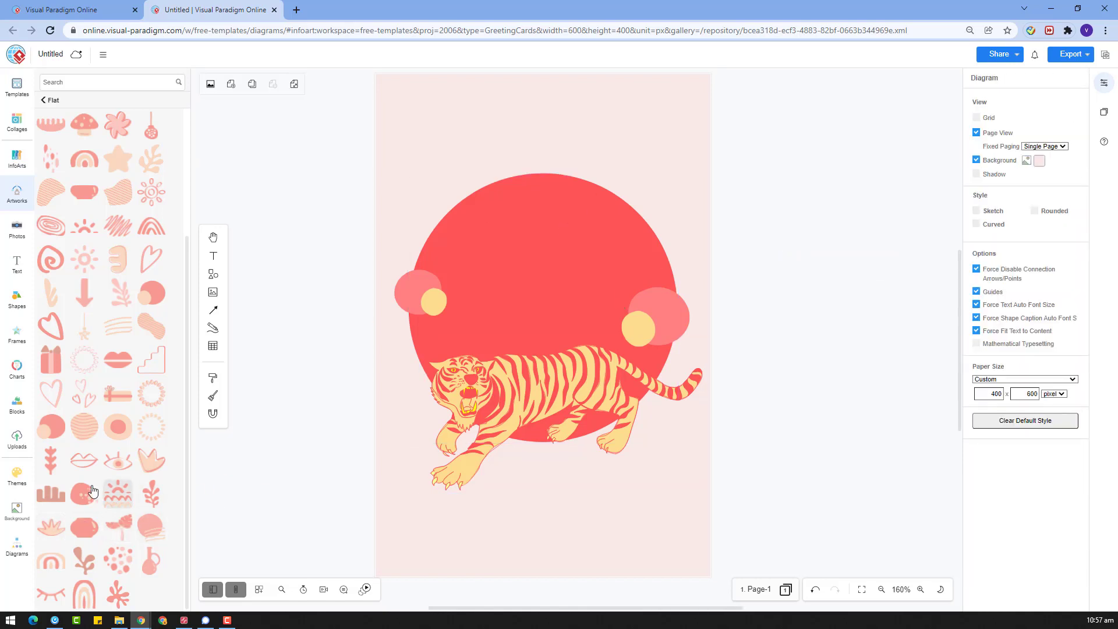
# Add the spotted blob artwork over the coral circle's left edge, with its spots in light yellow-orange
pyautogui.click(978, 114)
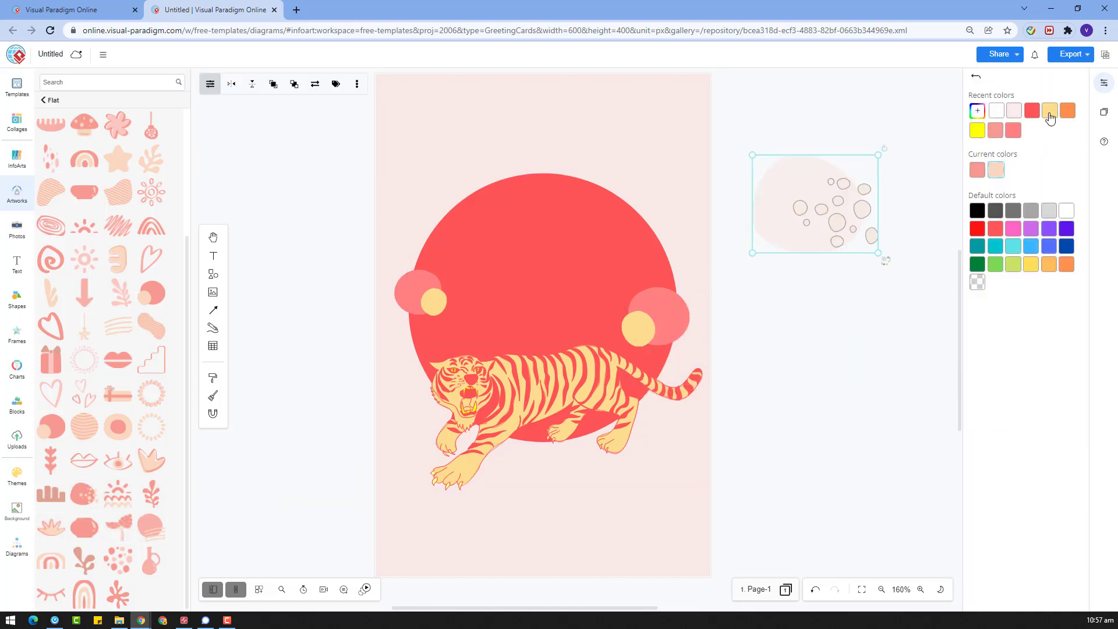
pyautogui.click(1049, 112)
pyautogui.moveTo(802, 178); pyautogui.dragTo(447, 254)
pyautogui.click(763, 309)
# Try the hanging ornament artwork in the page's upper-left corner
pyautogui.scroll(2, 815, 259)
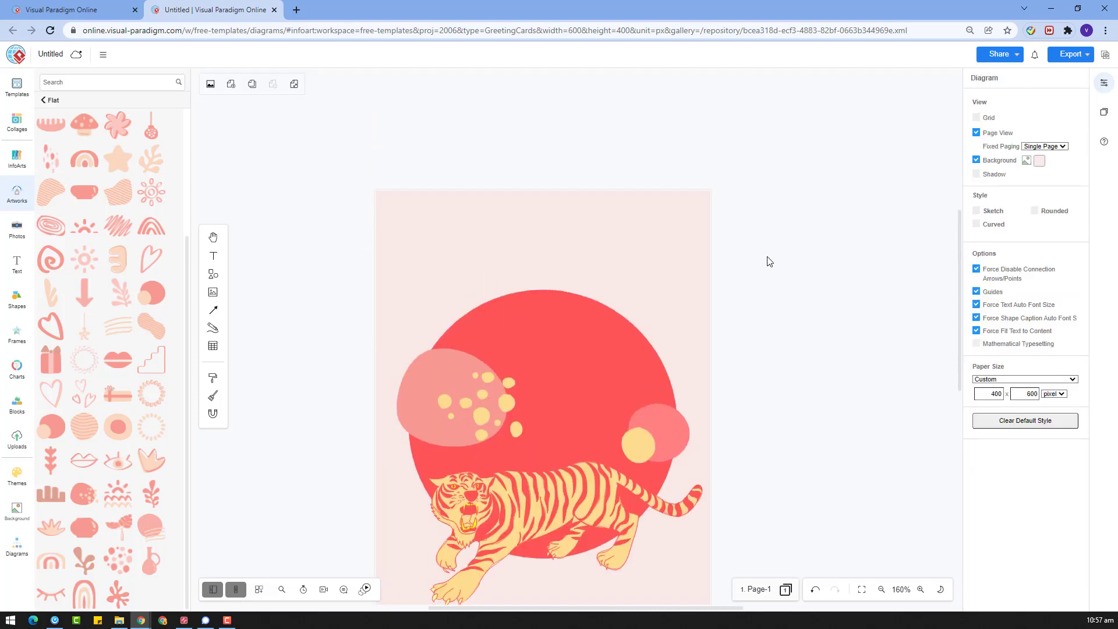
pyautogui.moveTo(289, 192); pyautogui.dragTo(407, 280)
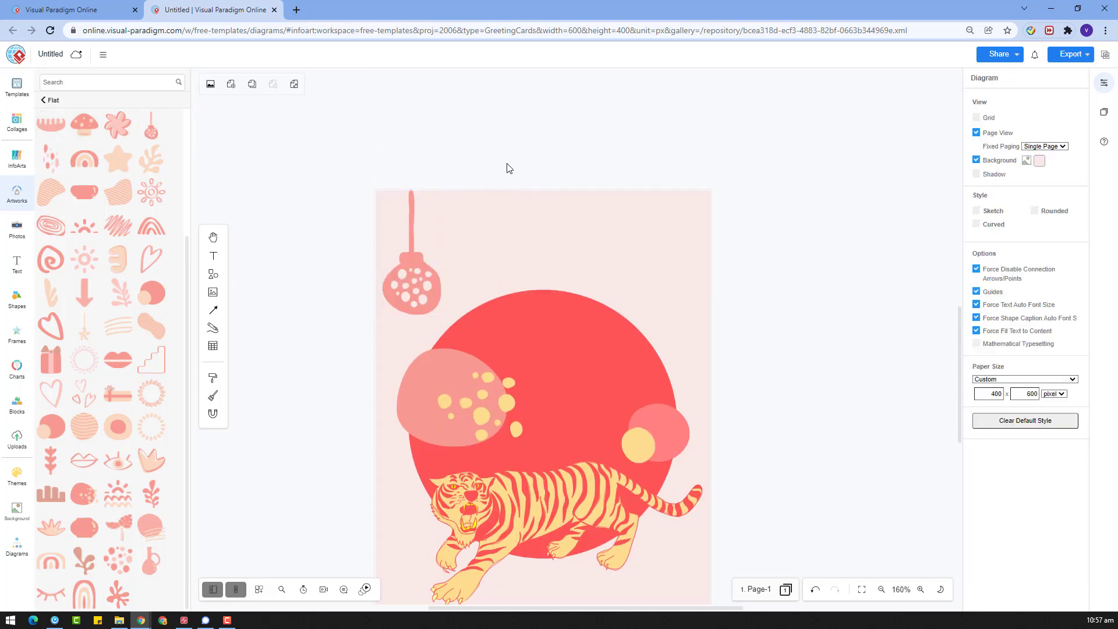
pyautogui.click(417, 264)
pyautogui.press('Delete')
# Add the flower artwork with light yellow-orange petals and a coral red centre, and place it small on the coral circle's upper-right edge
pyautogui.click(11, 196)
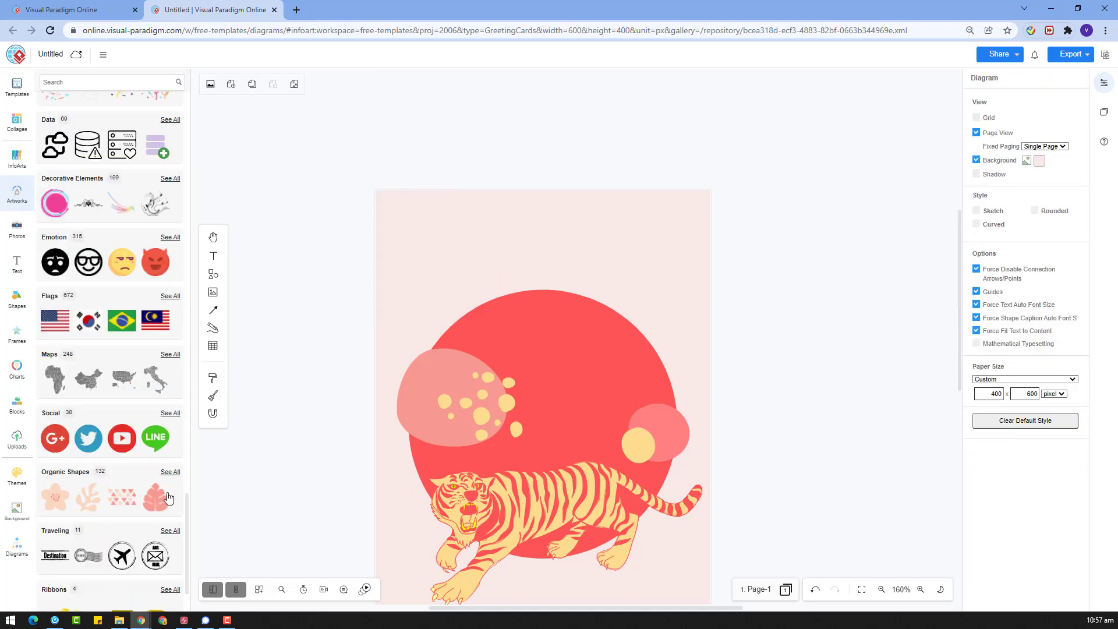
pyautogui.click(170, 472)
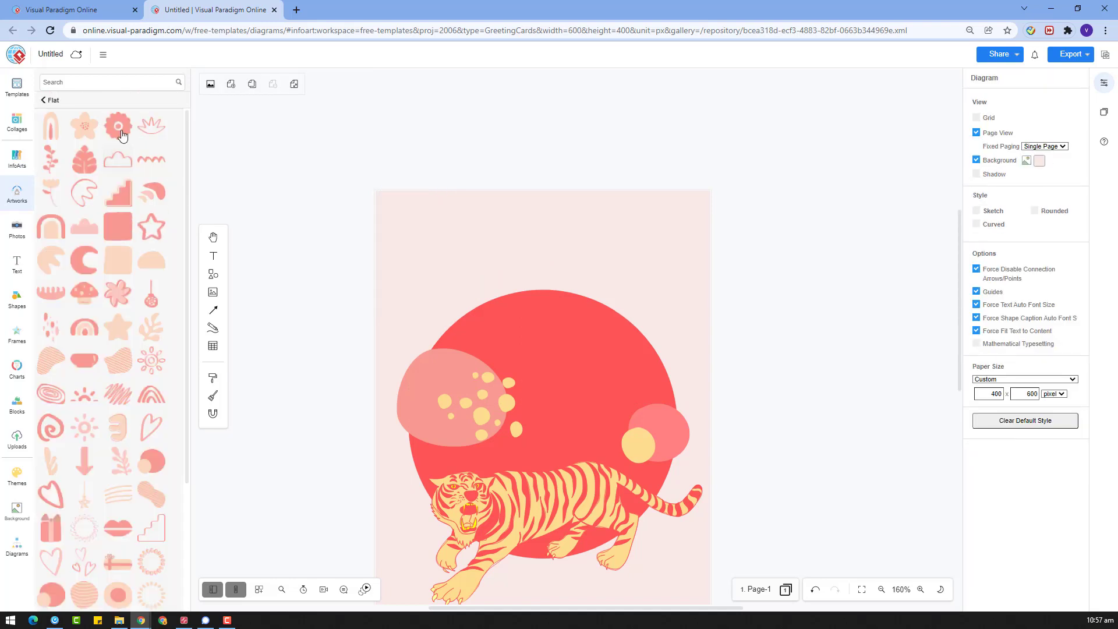
pyautogui.moveTo(84, 126); pyautogui.dragTo(717, 234)
pyautogui.click(1000, 128)
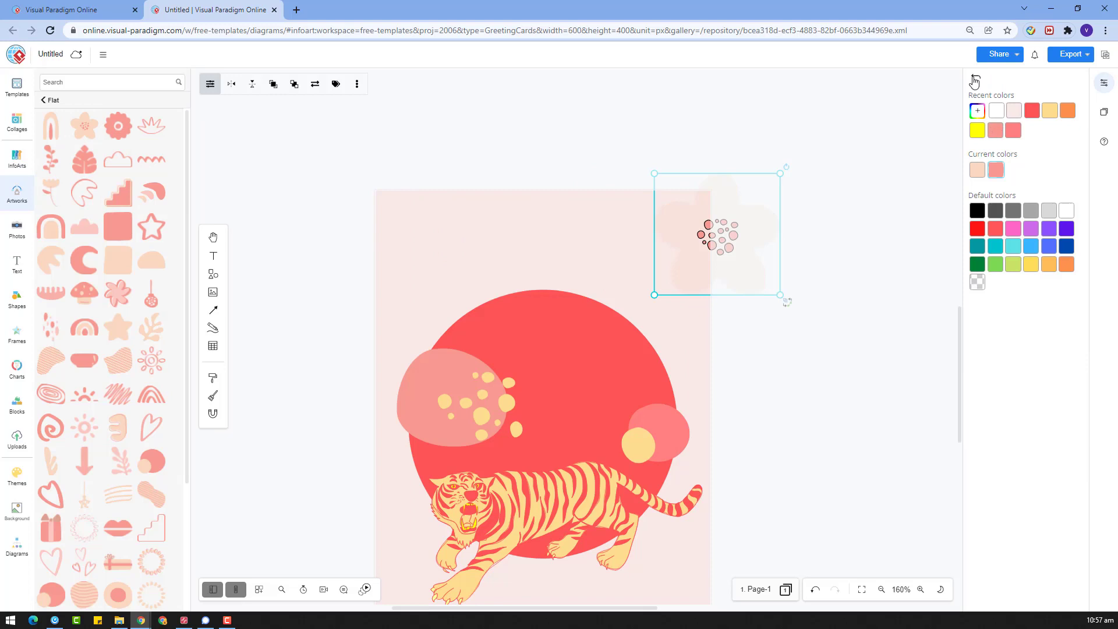
pyautogui.click(974, 78)
pyautogui.click(980, 126)
pyautogui.click(975, 77)
pyautogui.click(999, 118)
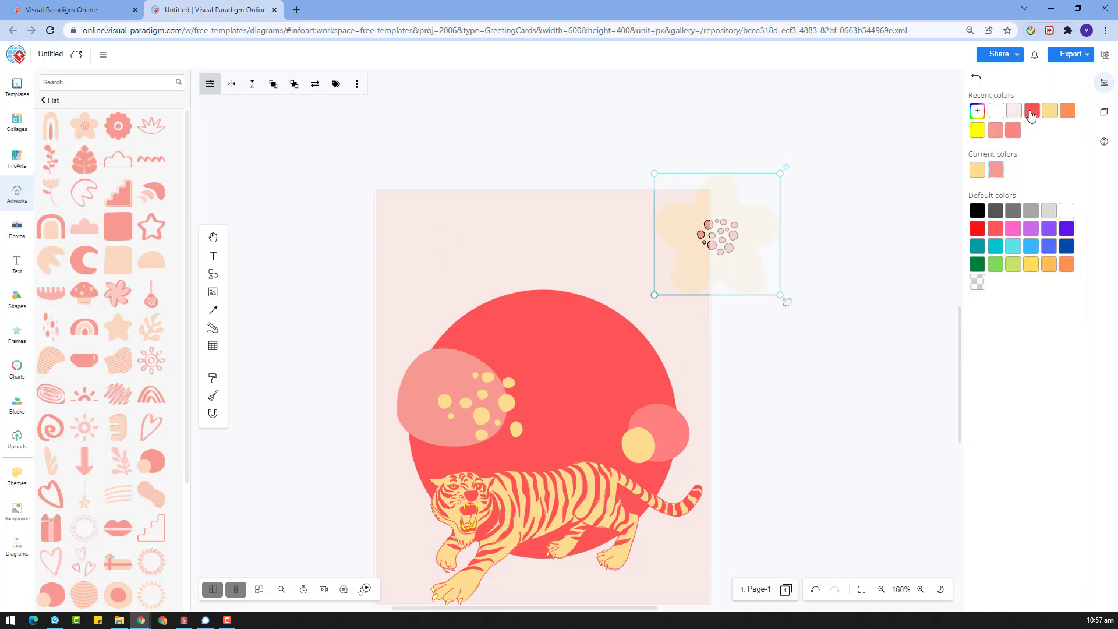
pyautogui.moveTo(780, 173); pyautogui.dragTo(644, 313)
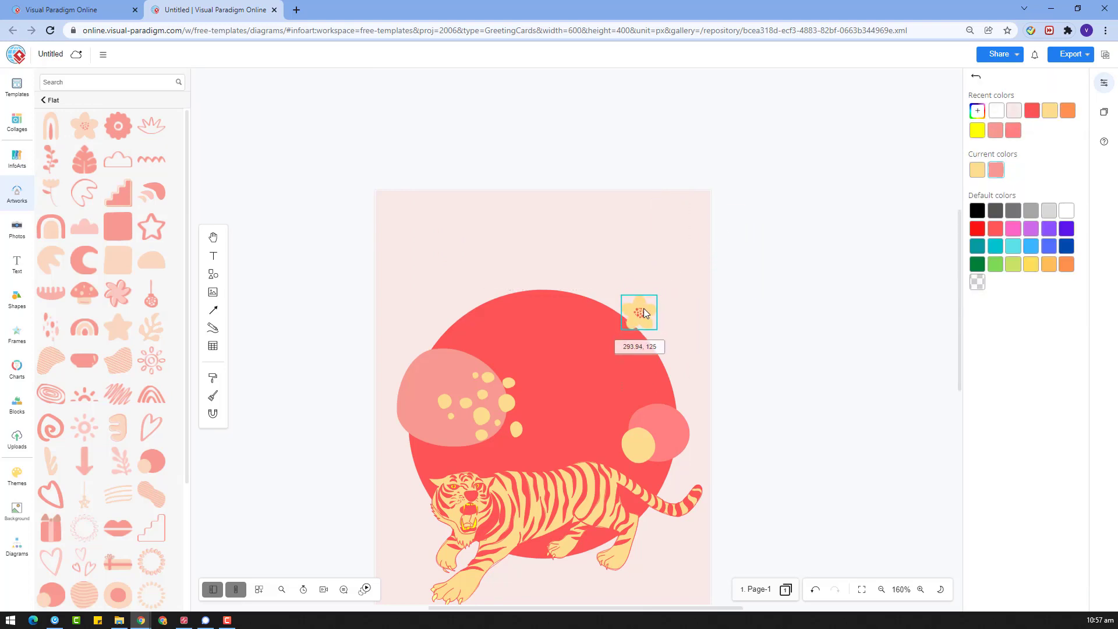
pyautogui.click(784, 296)
# Duplicate the flower and place the copy, made larger, above the spotted blob on the coral circle's left edge
pyautogui.scroll(-1, 785, 296)
pyautogui.click(624, 272)
pyautogui.hotkey('ctrl', 'c')
pyautogui.hotkey('ctrl', 'v')
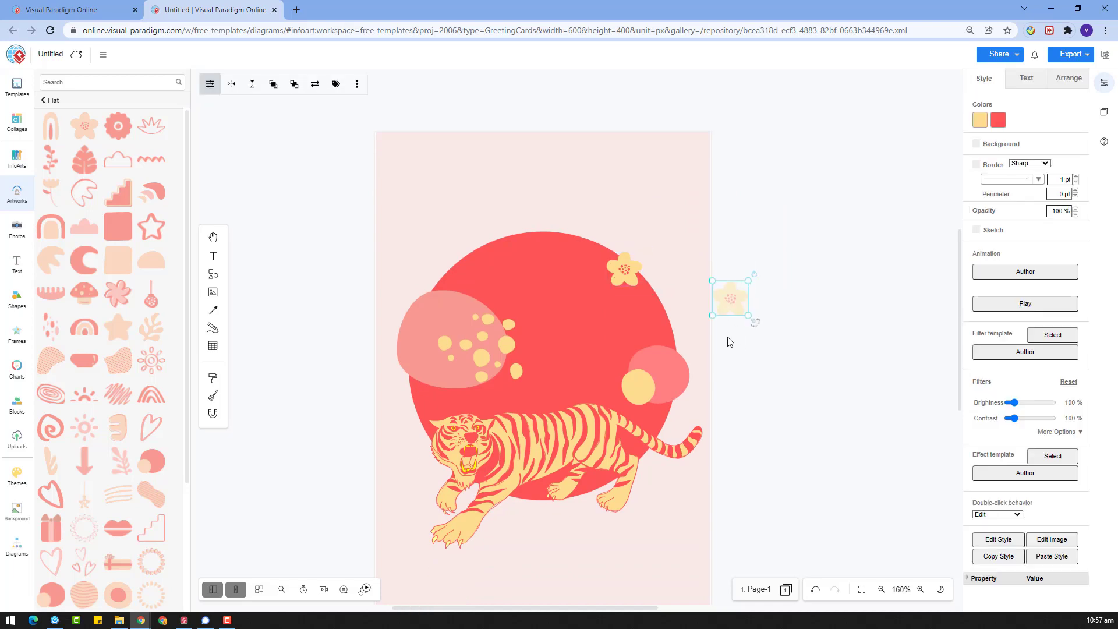
pyautogui.moveTo(736, 293); pyautogui.dragTo(414, 310)
pyautogui.moveTo(433, 288); pyautogui.dragTo(451, 272)
pyautogui.click(483, 232)
# Nudge the spotted blob slightly down below the large flower
pyautogui.scroll(-1, 566, 244)
pyautogui.click(566, 242)
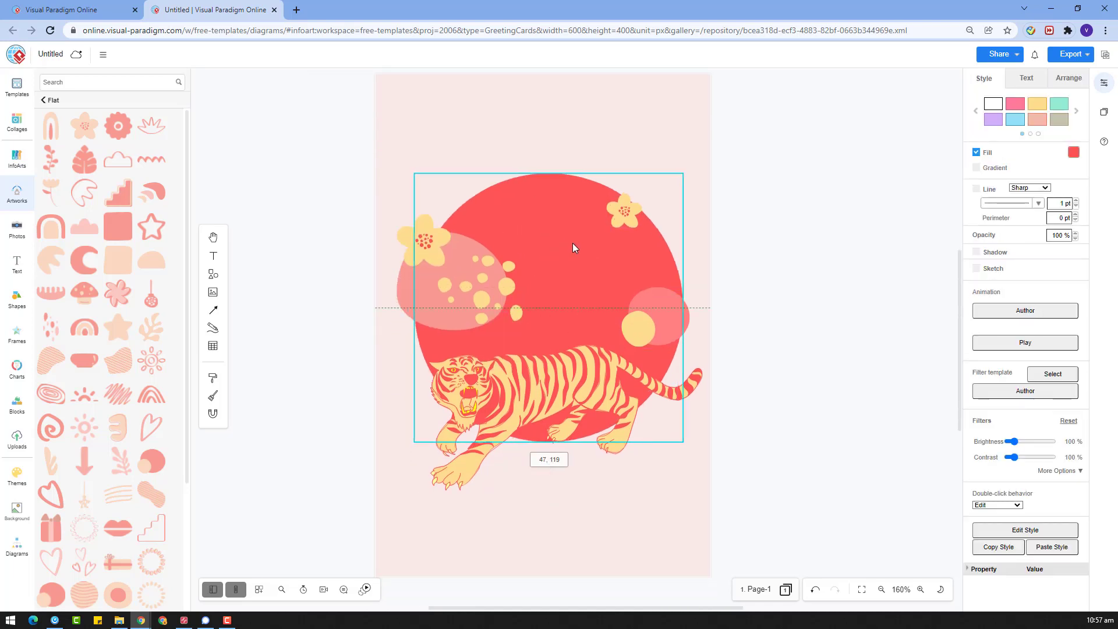
pyautogui.click(769, 272)
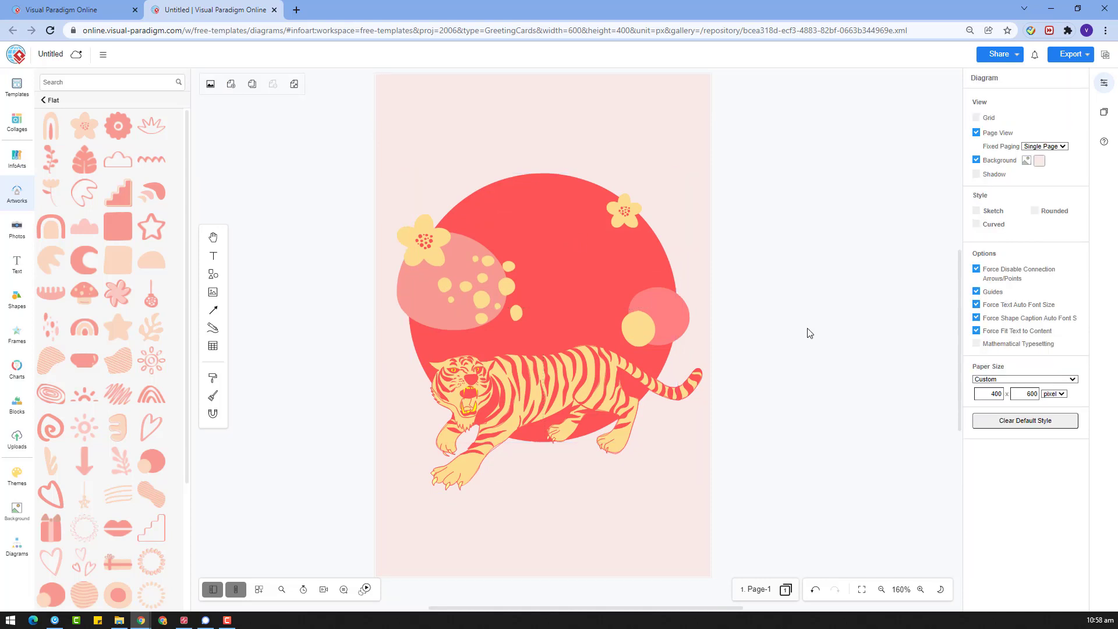
pyautogui.moveTo(491, 294); pyautogui.dragTo(492, 304)
pyautogui.click(789, 305)
pyautogui.scroll(2, 769, 331)
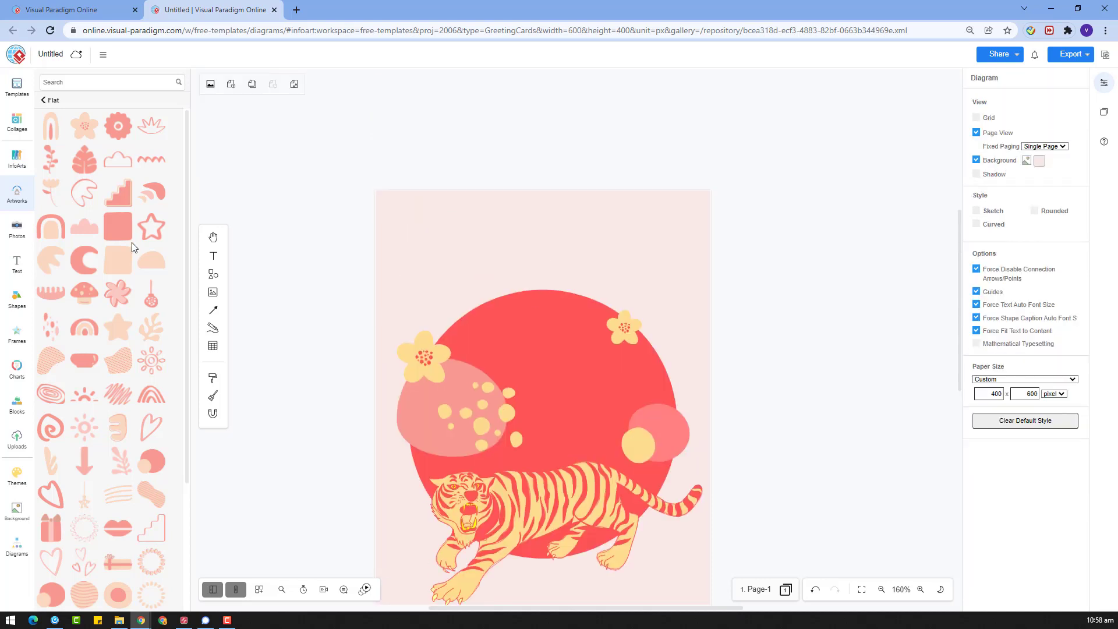
# Add the red round coin artwork with a square centre from the Celebration artworks over the page's upper-right corner
pyautogui.click(59, 105)
pyautogui.click(14, 194)
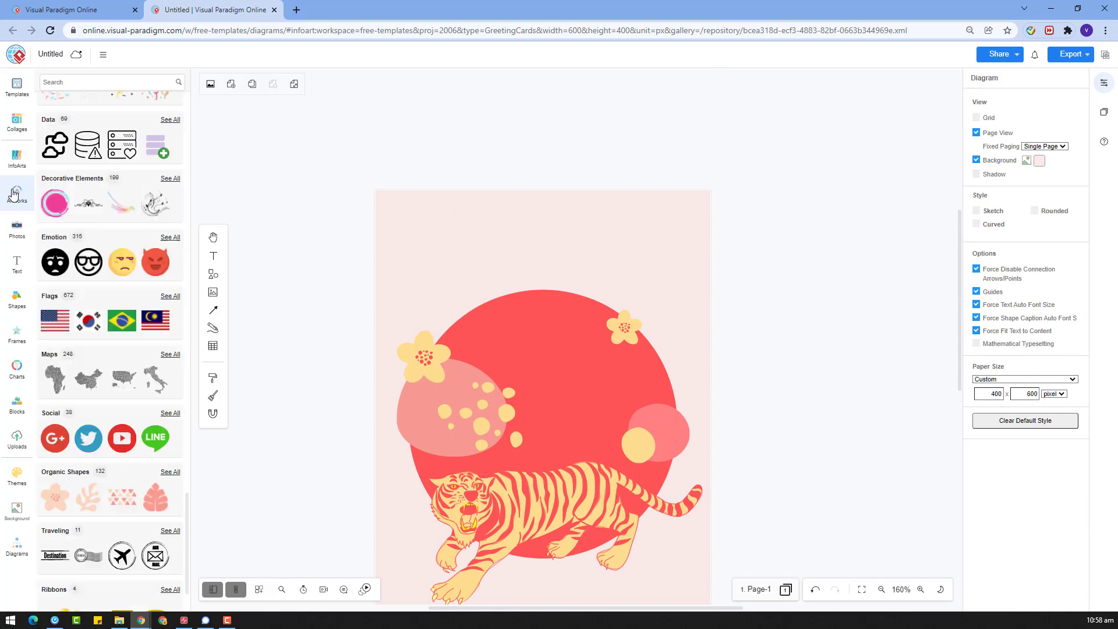
pyautogui.scroll(-1, 140, 443)
pyautogui.scroll(7, 163, 349)
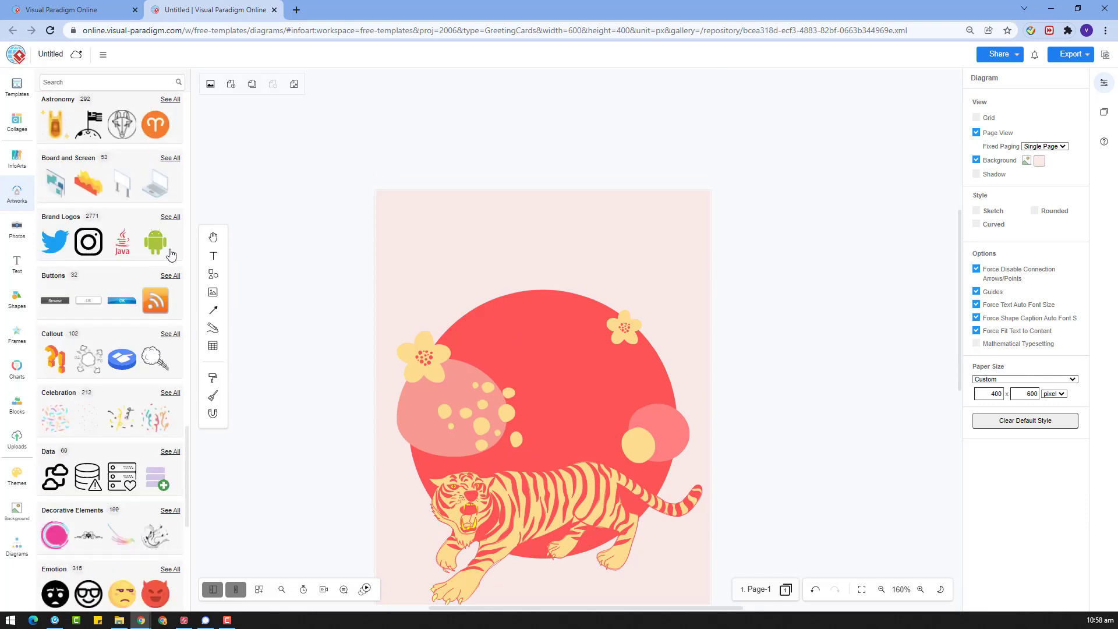
pyautogui.click(170, 393)
pyautogui.moveTo(151, 164); pyautogui.dragTo(705, 231)
# Hang the outlined lantern artwork from the page's top edge above the large flower, slightly enlarged and in coral red
pyautogui.moveTo(152, 333); pyautogui.dragTo(482, 243)
pyautogui.click(977, 122)
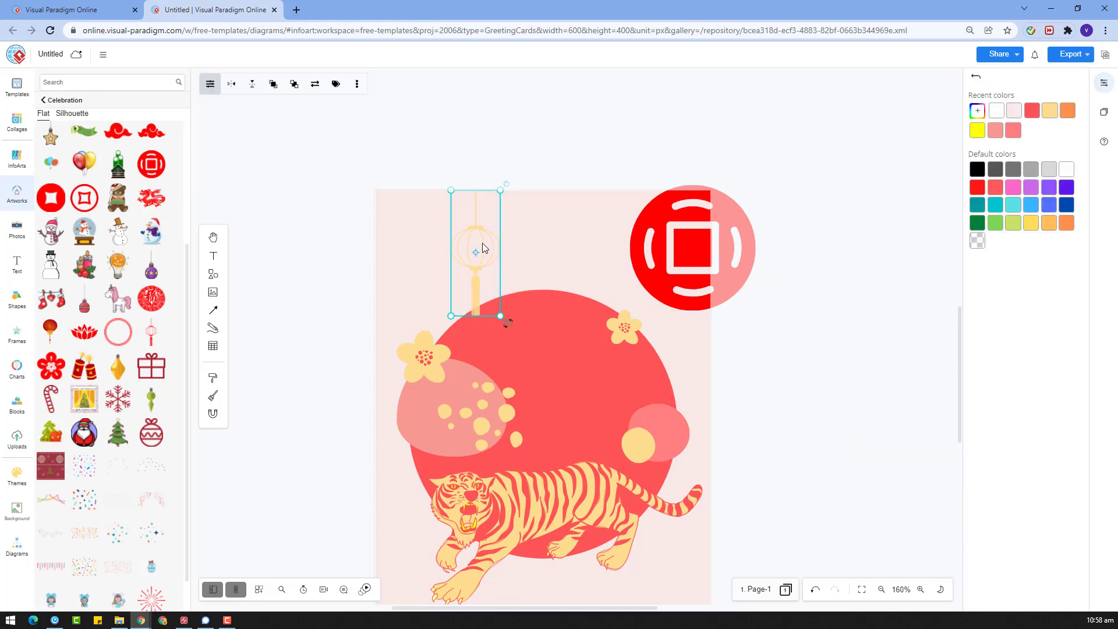
pyautogui.moveTo(502, 315); pyautogui.dragTo(512, 344)
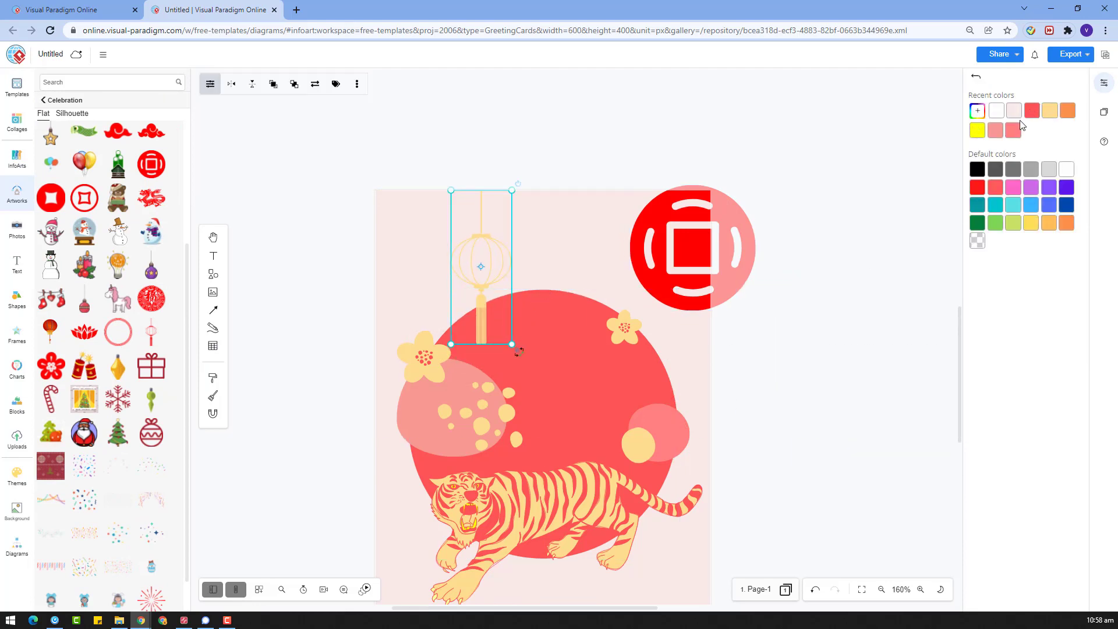
# Duplicate the lantern, hang the copy near the page's upper-right corner, and move the coin artwork off the page
pyautogui.hotkey('ctrl', 'v')
pyautogui.scroll(-2, 857, 340)
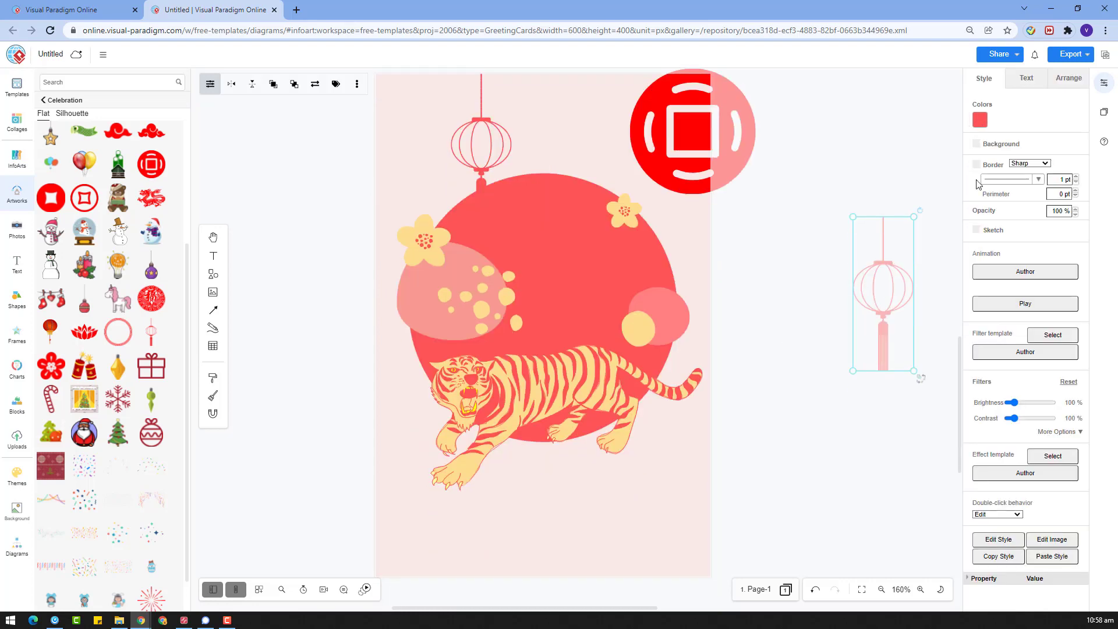
pyautogui.click(979, 120)
pyautogui.moveTo(900, 222); pyautogui.dragTo(856, 247)
pyautogui.moveTo(686, 179); pyautogui.dragTo(924, 218)
pyautogui.moveTo(838, 279); pyautogui.dragTo(651, 148)
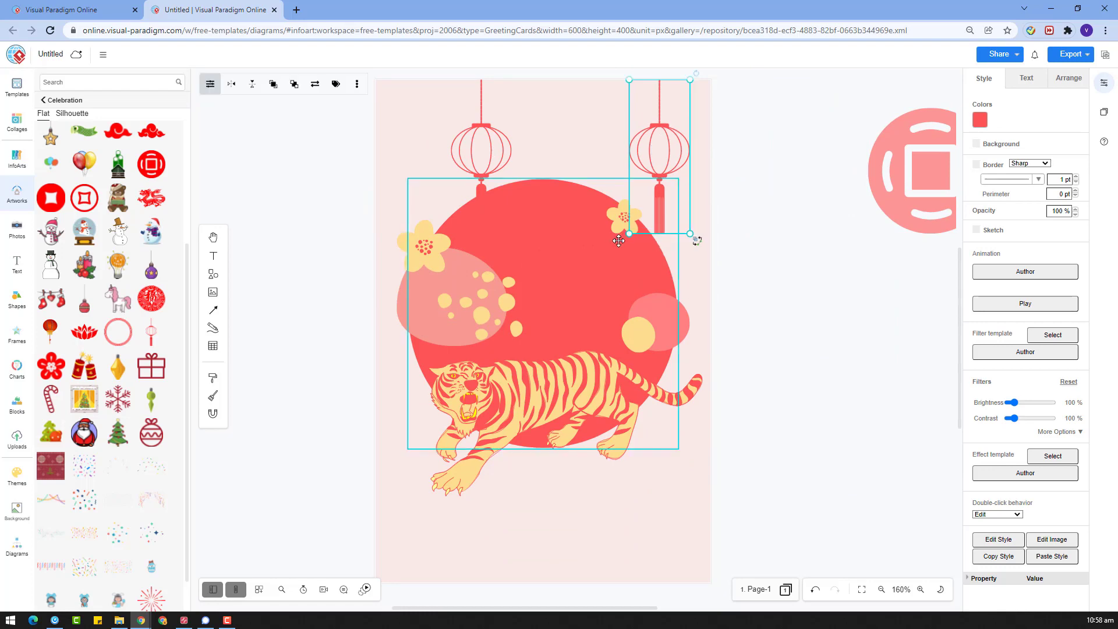
# Enlarge the right lantern to about 81 × 207 and move the small flower slightly up and away from it
pyautogui.moveTo(629, 231); pyautogui.dragTo(614, 278)
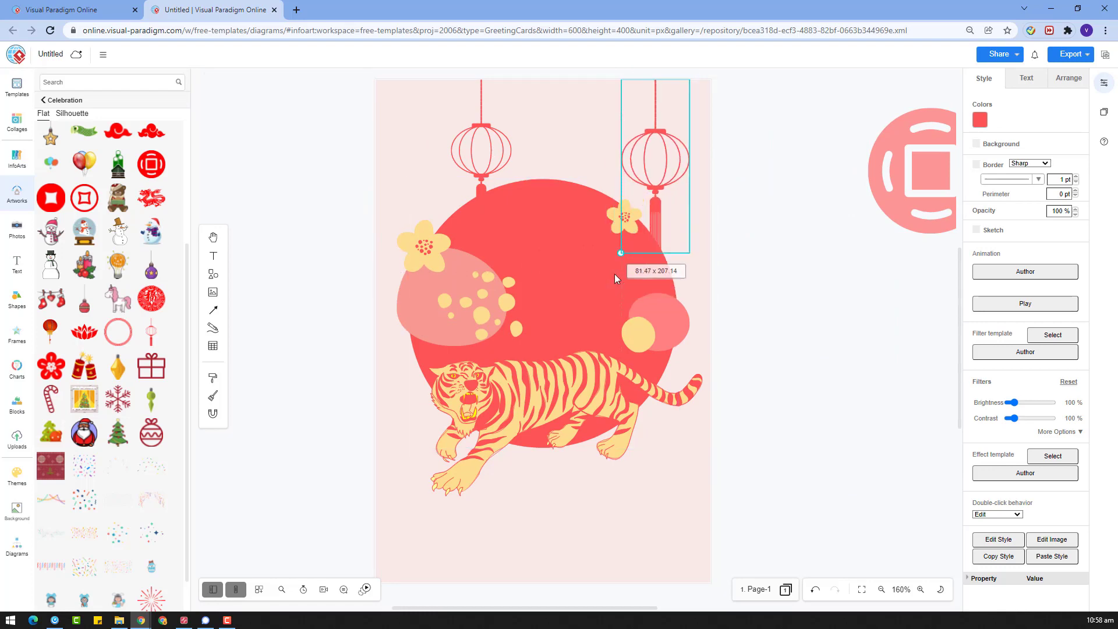
pyautogui.click(766, 273)
pyautogui.moveTo(627, 222); pyautogui.dragTo(619, 207)
pyautogui.click(764, 259)
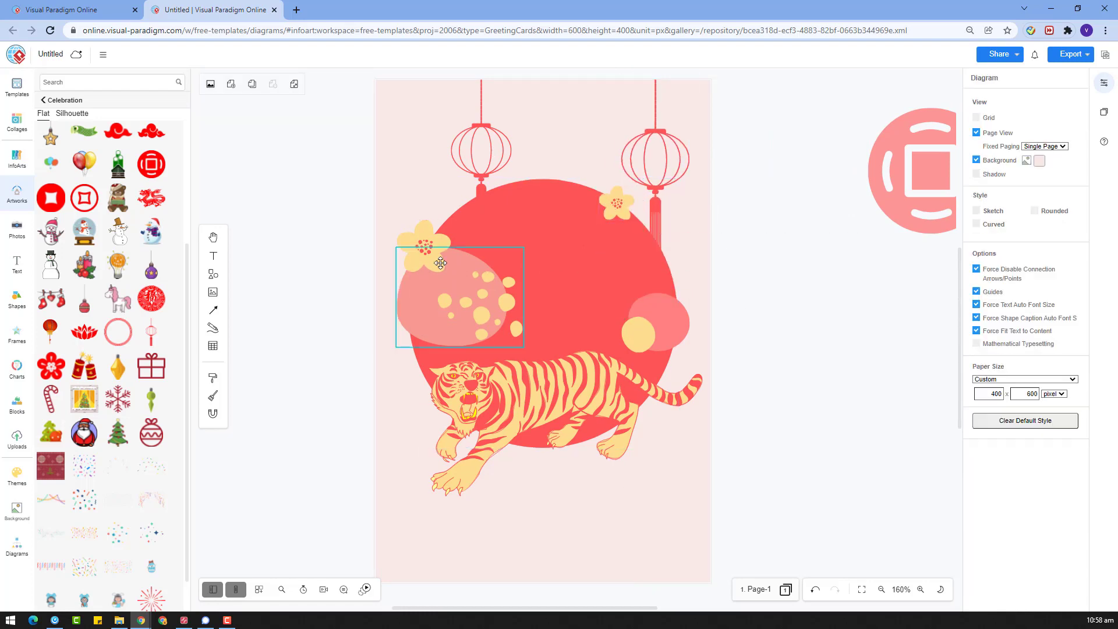
# Duplicate the left lantern and hang a smaller copy from the page's top edge near its upper-left corner
pyautogui.click(478, 185)
pyautogui.hotkey('ctrl', 'c')
pyautogui.hotkey('ctrl', 'v')
pyautogui.moveTo(768, 401); pyautogui.dragTo(739, 331)
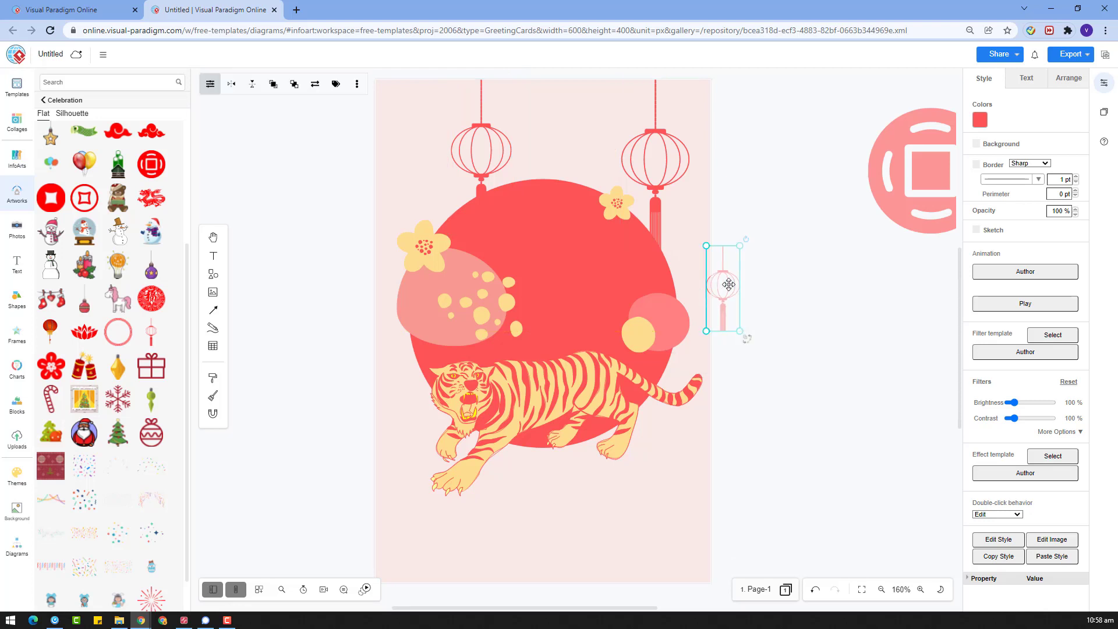
pyautogui.moveTo(728, 284); pyautogui.dragTo(431, 130)
pyautogui.click(703, 482)
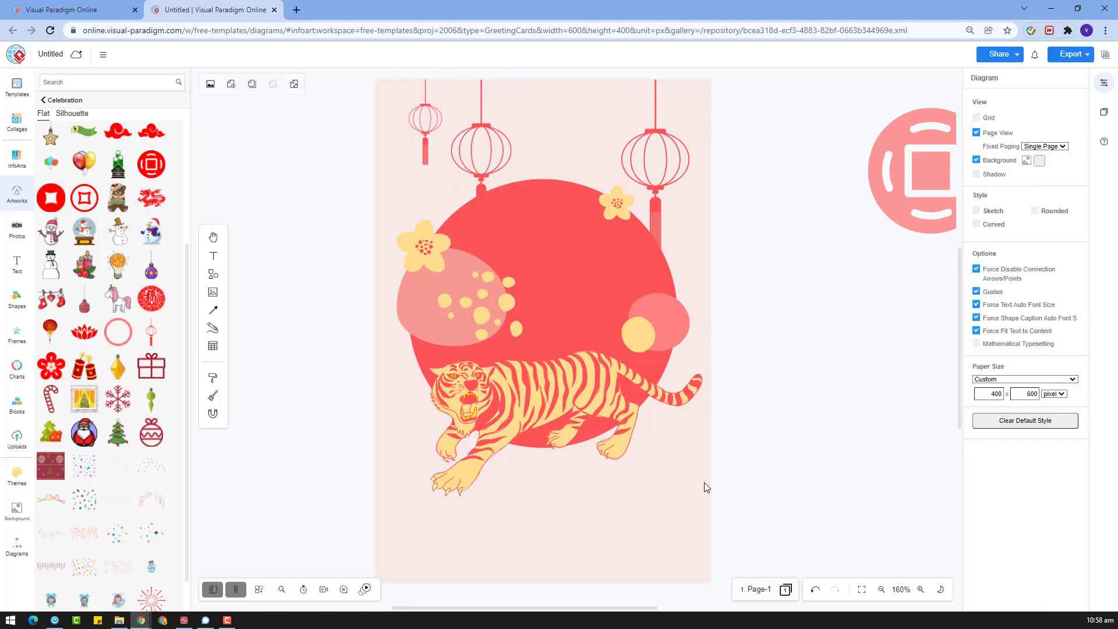
# Try a different color on the small lantern and undo it
pyautogui.click(438, 134)
pyautogui.click(1040, 119)
pyautogui.click(867, 248)
pyautogui.hotkey('ctrl', 'z')
# Shrink the coin artwork, place it in the page's lower-right area and color it coral red
pyautogui.click(905, 184)
pyautogui.click(981, 128)
pyautogui.click(1049, 110)
pyautogui.moveTo(925, 185); pyautogui.dragTo(801, 325)
pyautogui.moveTo(871, 248); pyautogui.dragTo(519, 245)
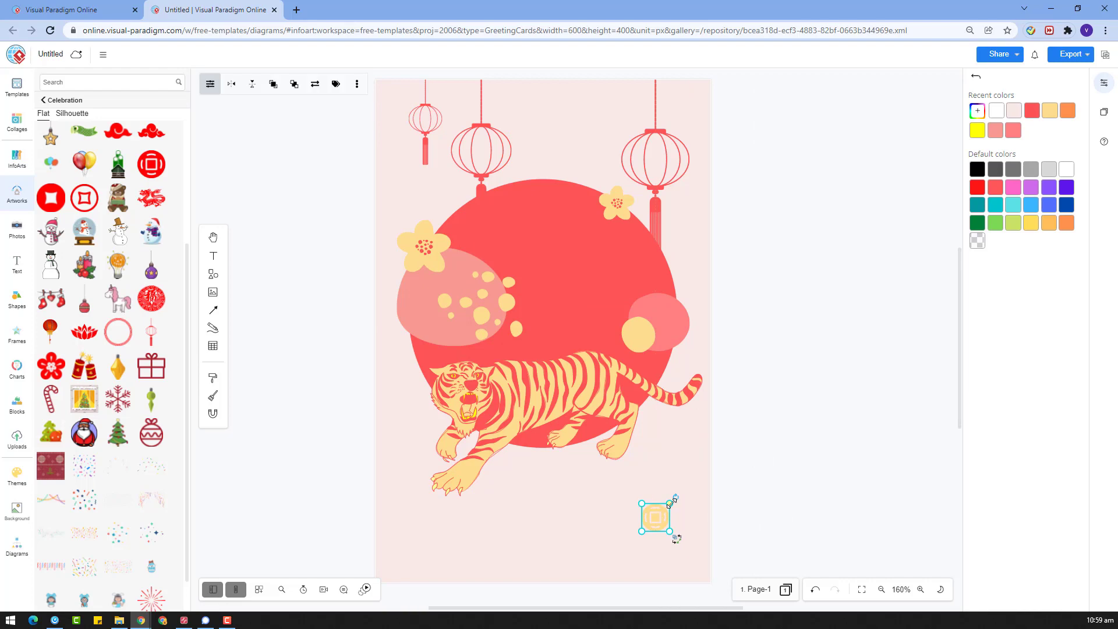
pyautogui.click(1032, 110)
pyautogui.click(831, 429)
# Add the solid coin artwork with a square hole in coral red, and place it small below and left of the first coin
pyautogui.scroll(-2, 779, 442)
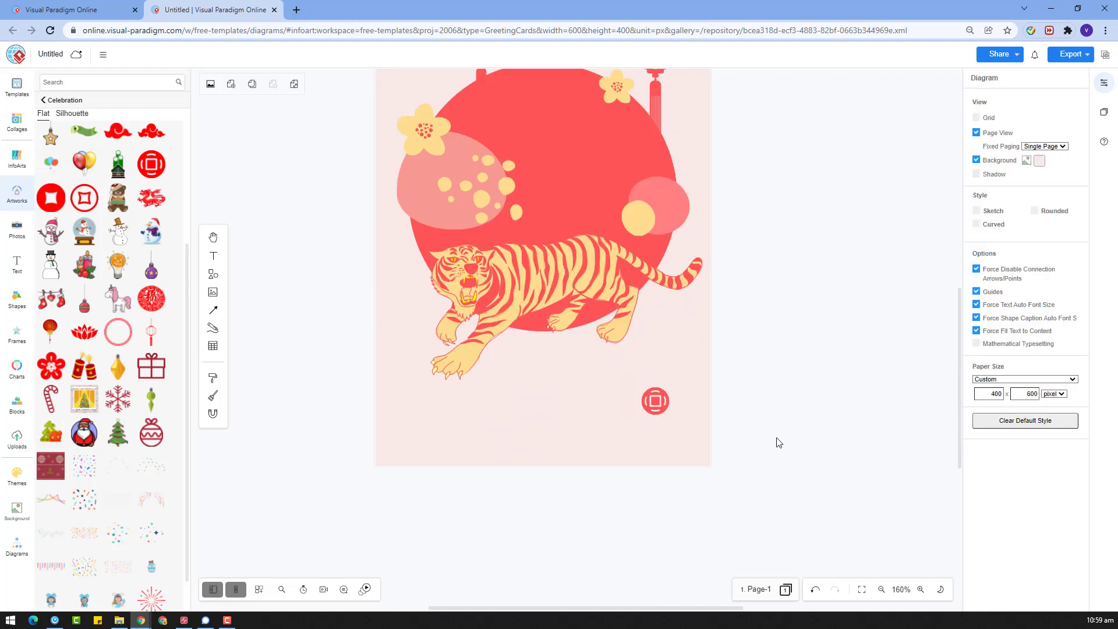
pyautogui.moveTo(37, 188); pyautogui.dragTo(751, 361)
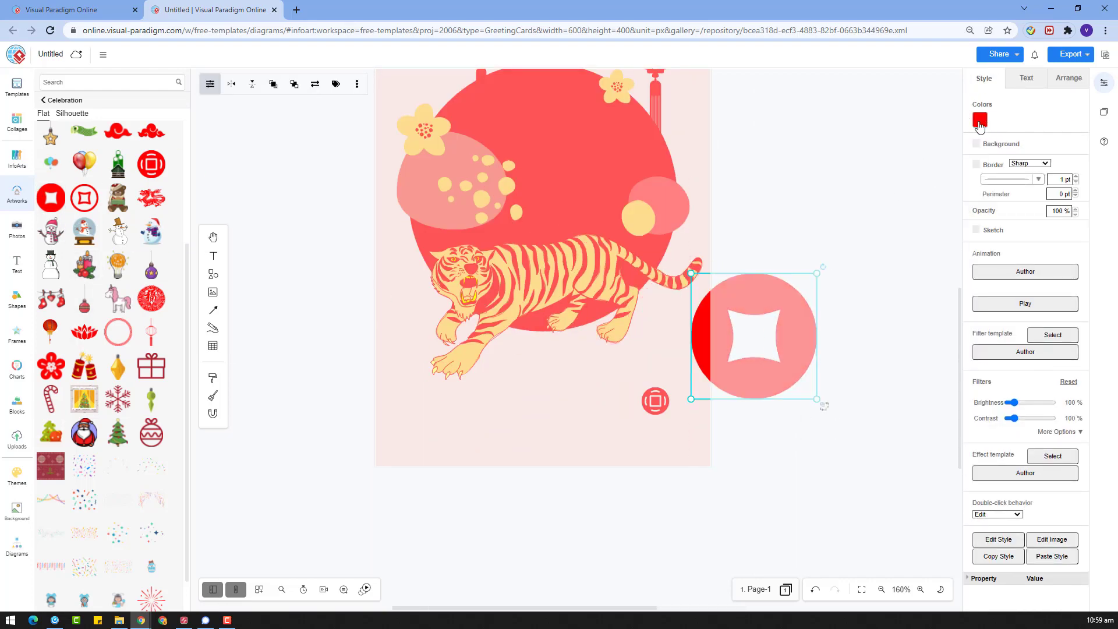
pyautogui.click(980, 120)
pyautogui.moveTo(817, 272); pyautogui.dragTo(634, 424)
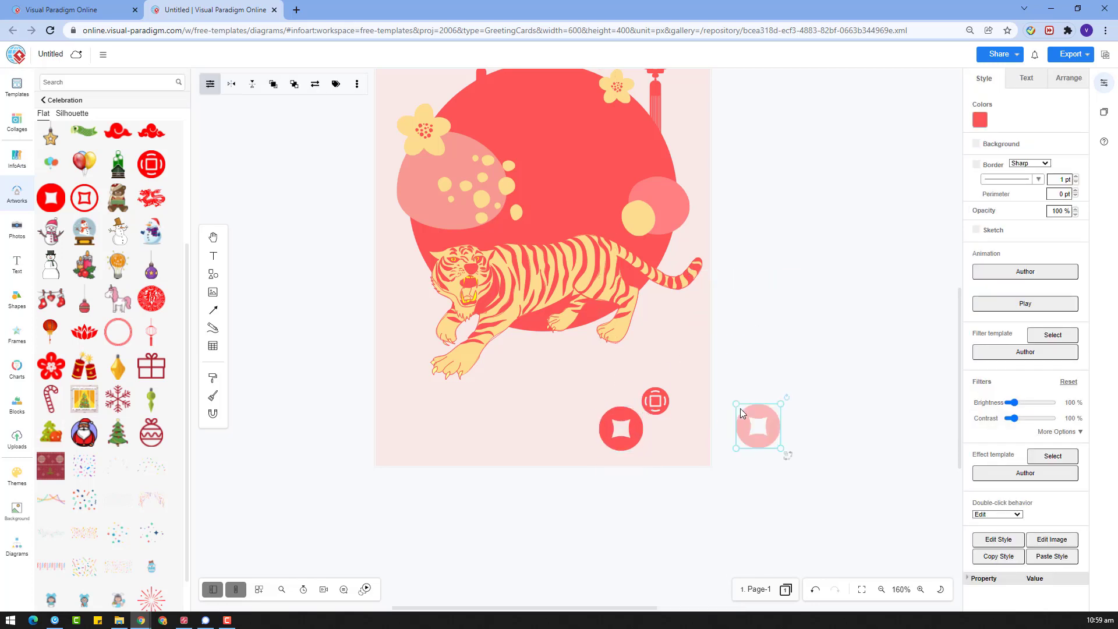
# Duplicate the square-holed coin, color the copy lighter coral pink and overlap it with the original's right side
pyautogui.click(980, 121)
pyautogui.moveTo(762, 412); pyautogui.dragTo(656, 402)
pyautogui.click(711, 390)
pyautogui.rightClick(656, 403)
pyautogui.moveTo(684, 484)
pyautogui.click(856, 486)
pyautogui.click(828, 472)
# Shift the three coins slightly up and right, and set the small coin just above the lighter one
pyautogui.moveTo(790, 498); pyautogui.dragTo(541, 374)
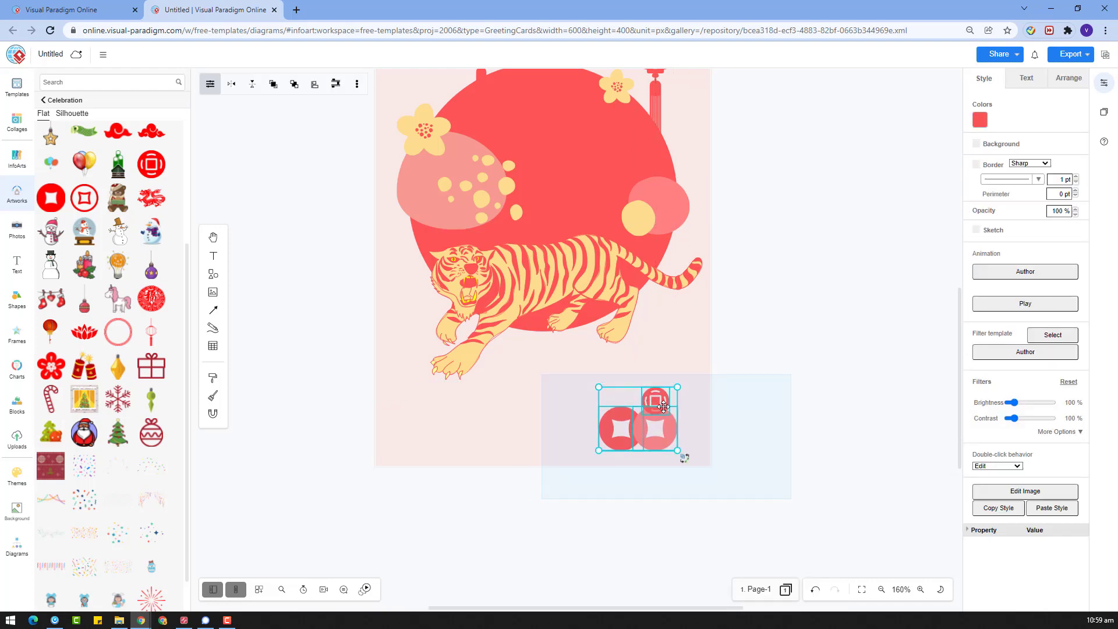
pyautogui.click(696, 401)
pyautogui.moveTo(663, 407); pyautogui.dragTo(667, 384)
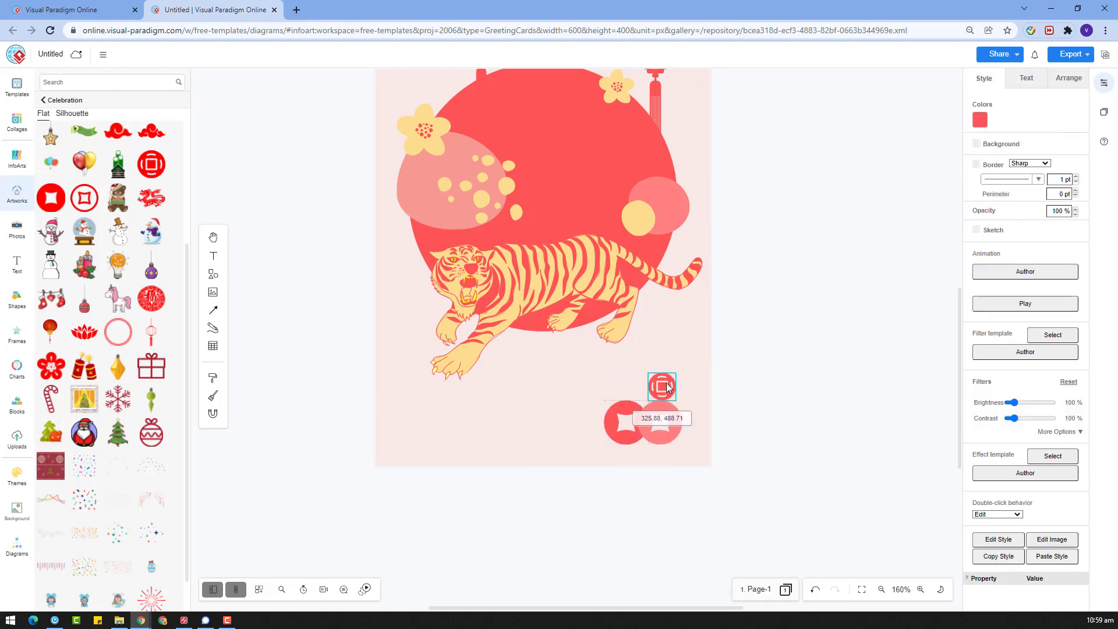
pyautogui.click(864, 361)
# Add the patterned ring artwork and a text box reading HAPPY CHINESE NEW YEAR beside the page
pyautogui.moveTo(119, 332); pyautogui.dragTo(777, 300)
pyautogui.scroll(2, 747, 289)
pyautogui.doubleClick(767, 265)
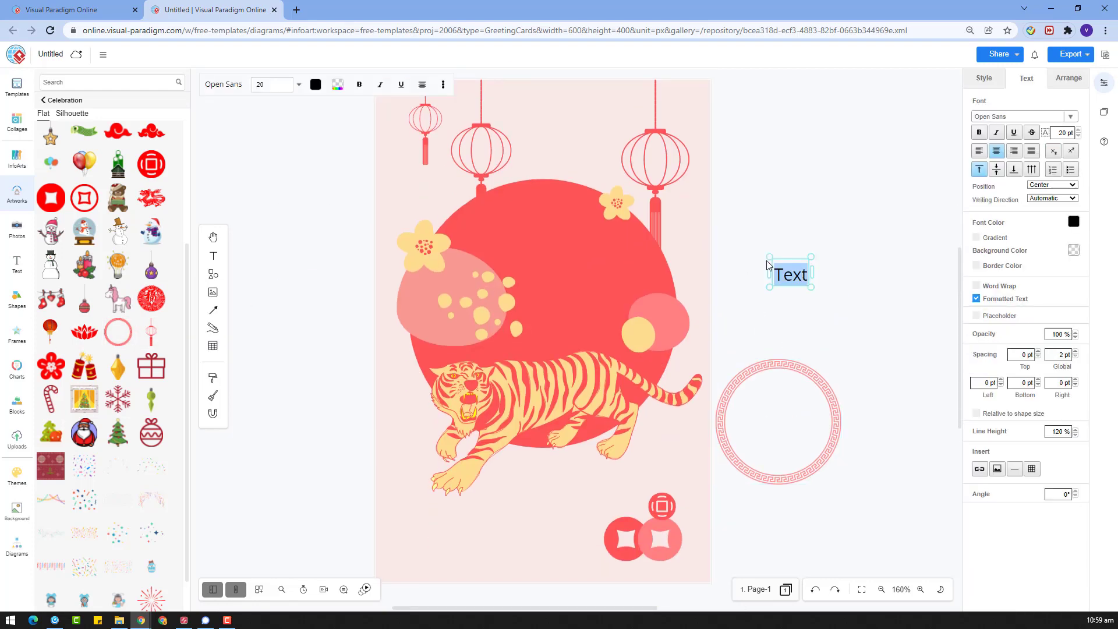
pyautogui.write('HAPPY CHINESE NEW YEAR')
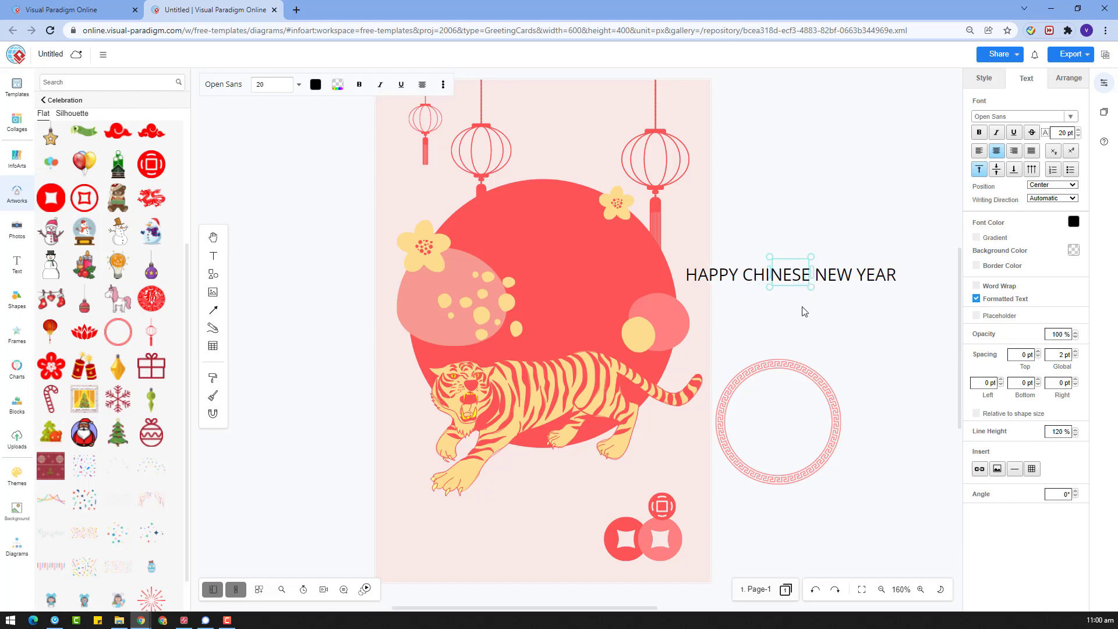
pyautogui.click(846, 275)
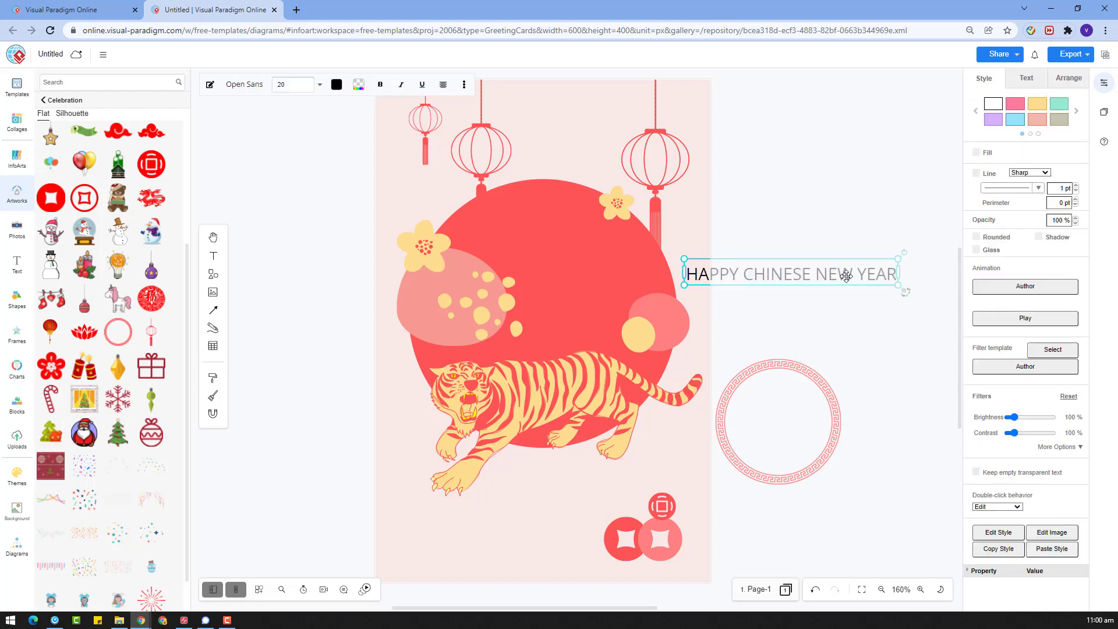
# Duplicate the greeting text and shorten one of the two to HAPPY
pyautogui.hotkey('ctrl', 'c')
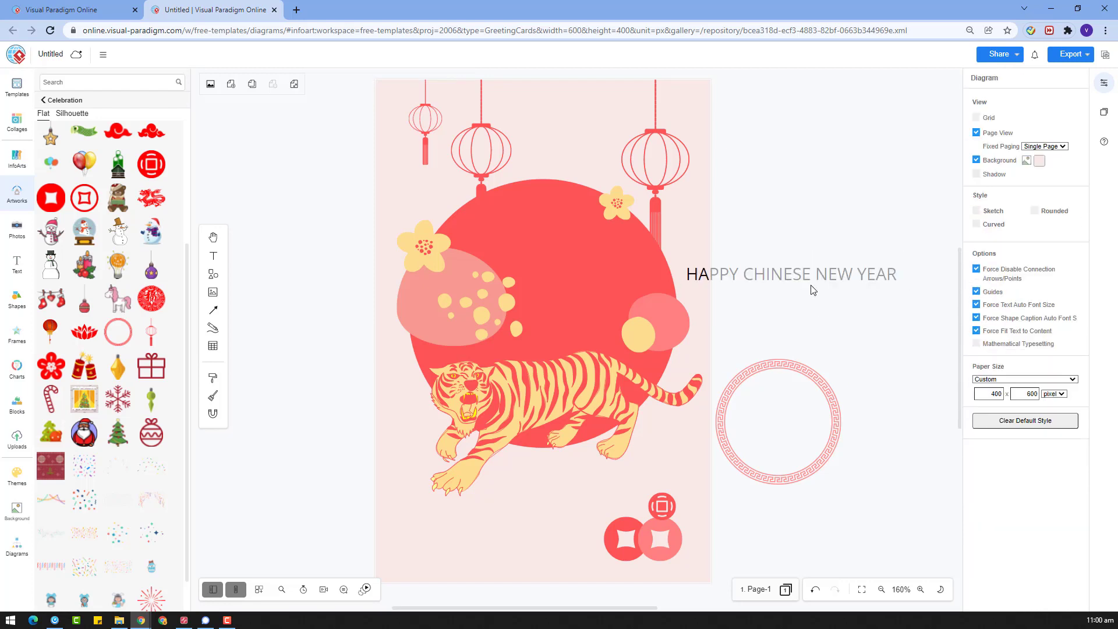
pyautogui.hotkey('ctrl', 'v')
pyautogui.doubleClick(813, 276)
pyautogui.moveTo(742, 274); pyautogui.dragTo(958, 280)
pyautogui.press('Delete')
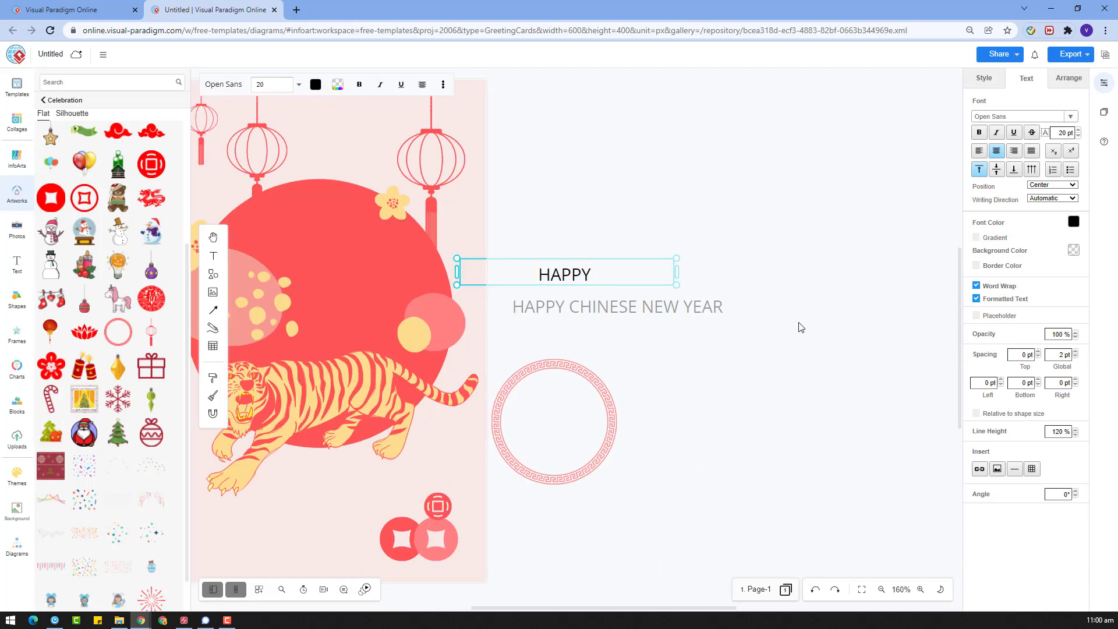
# Duplicate the full greeting text once more and shorten the two remaining texts to CHINESE and NEW YEAR
pyautogui.click(683, 308)
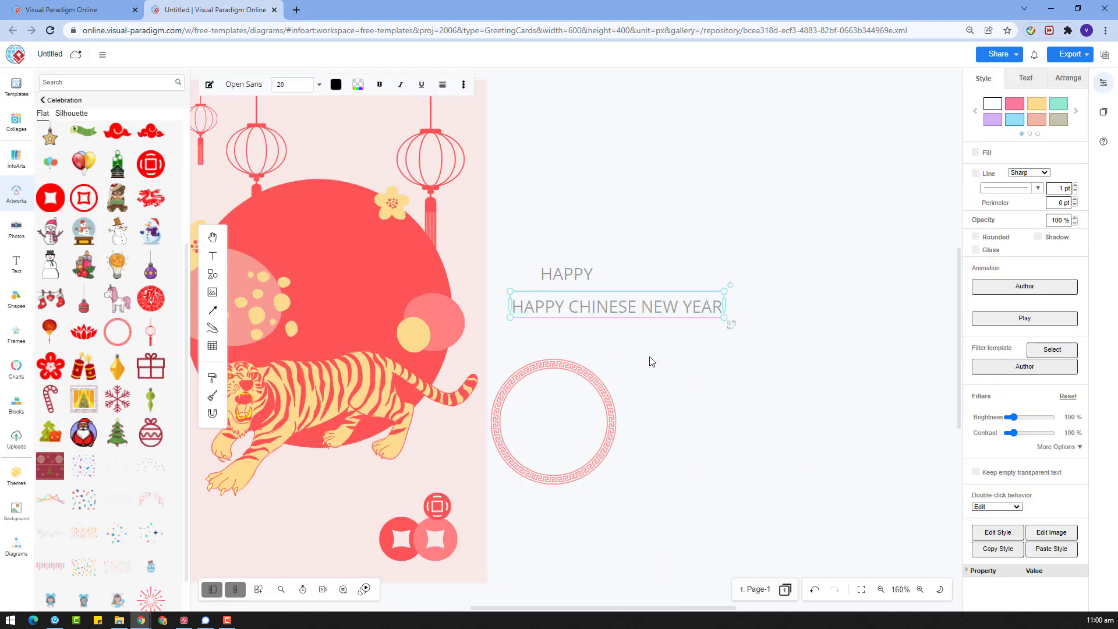
pyautogui.hotkey('ctrl', 'v')
pyautogui.doubleClick(584, 306)
pyautogui.click(569, 306)
pyautogui.press('BackSpace')
pyautogui.press('Delete')
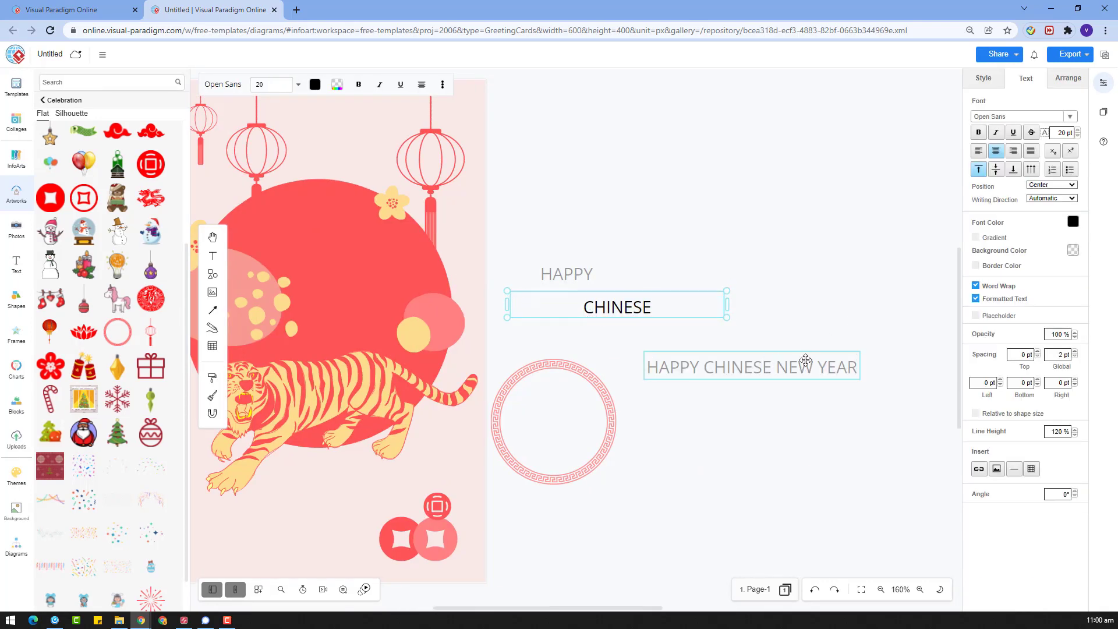
pyautogui.doubleClick(783, 367)
pyautogui.click(752, 351)
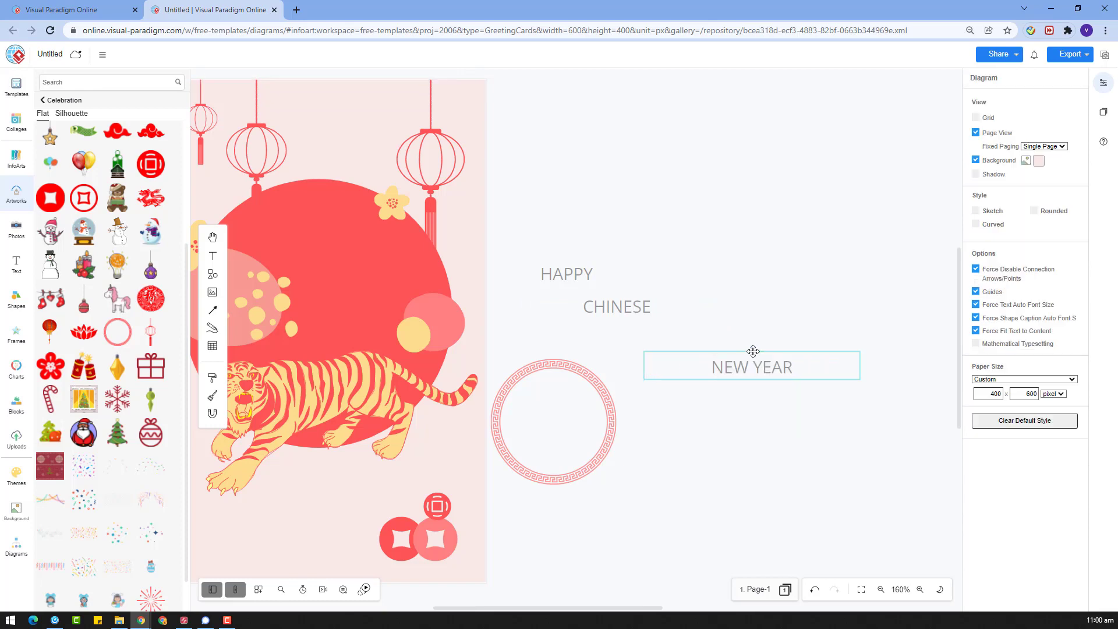
# Fit the HAPPY and NEW YEAR text boxes to the size of their text
pyautogui.keyDown('shift'); pyautogui.click(658, 276); pyautogui.keyUp('shift')
pyautogui.click(1060, 81)
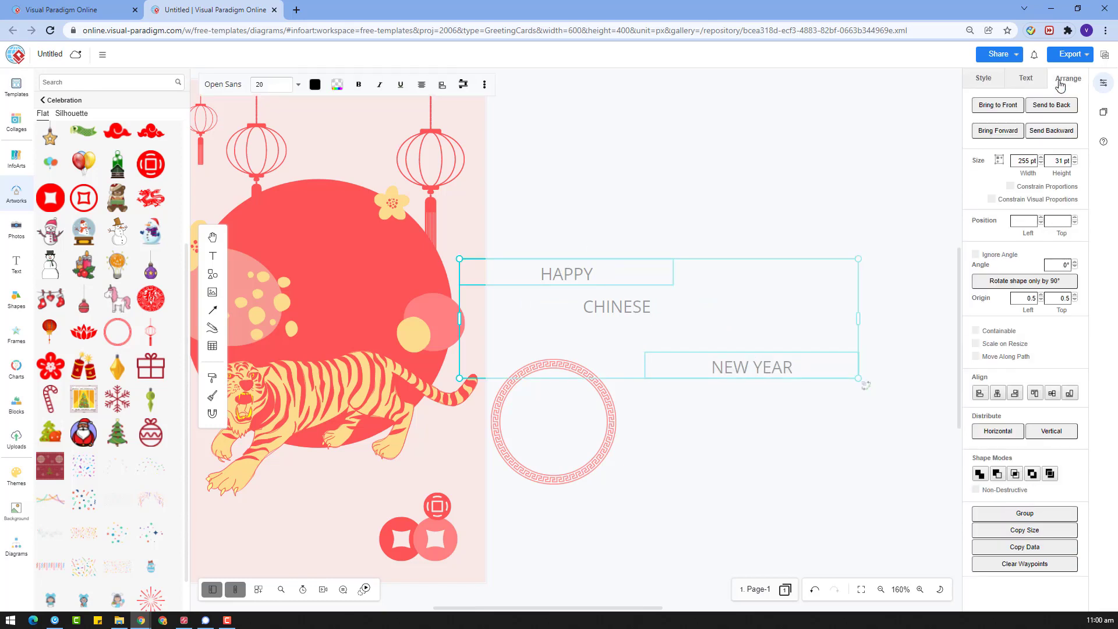
pyautogui.click(999, 161)
# Set the HAPPY and NEW YEAR texts in the Anton font and colour them light yellow
pyautogui.click(1025, 78)
pyautogui.click(1016, 116)
pyautogui.write('ANTON')
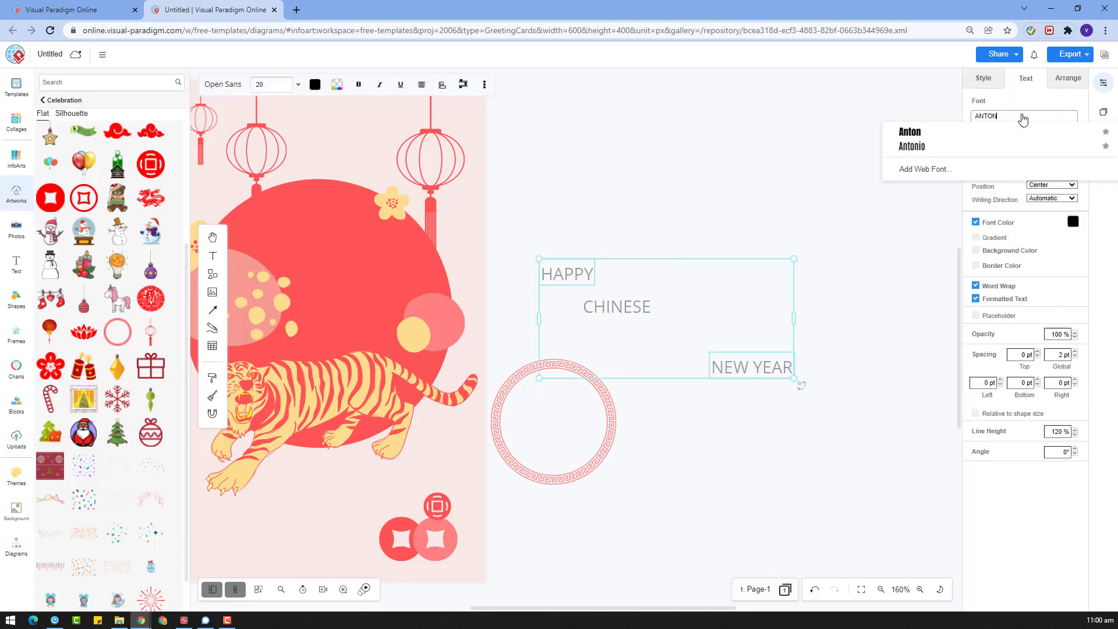
pyautogui.click(963, 133)
pyautogui.click(1073, 222)
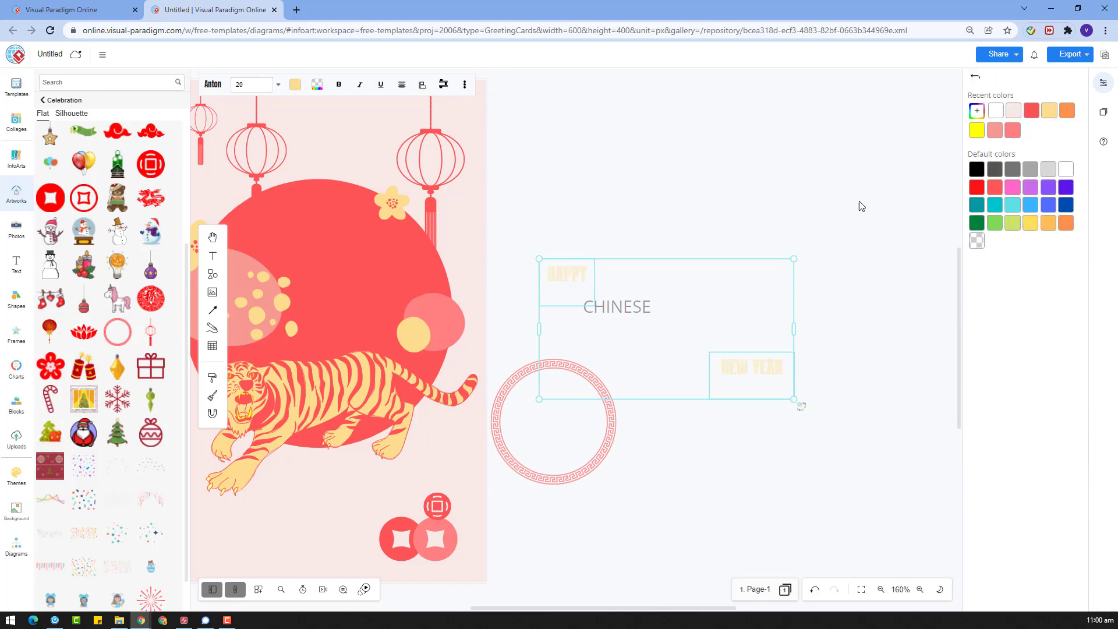
pyautogui.click(975, 76)
# Fit the HAPPY and NEW YEAR boxes to their text and stack HAPPY centred directly above NEW YEAR beside the page
pyautogui.click(1068, 78)
pyautogui.click(502, 264)
pyautogui.moveTo(566, 274); pyautogui.dragTo(755, 348)
pyautogui.moveTo(815, 417); pyautogui.dragTo(687, 301)
pyautogui.moveTo(750, 348); pyautogui.dragTo(763, 262)
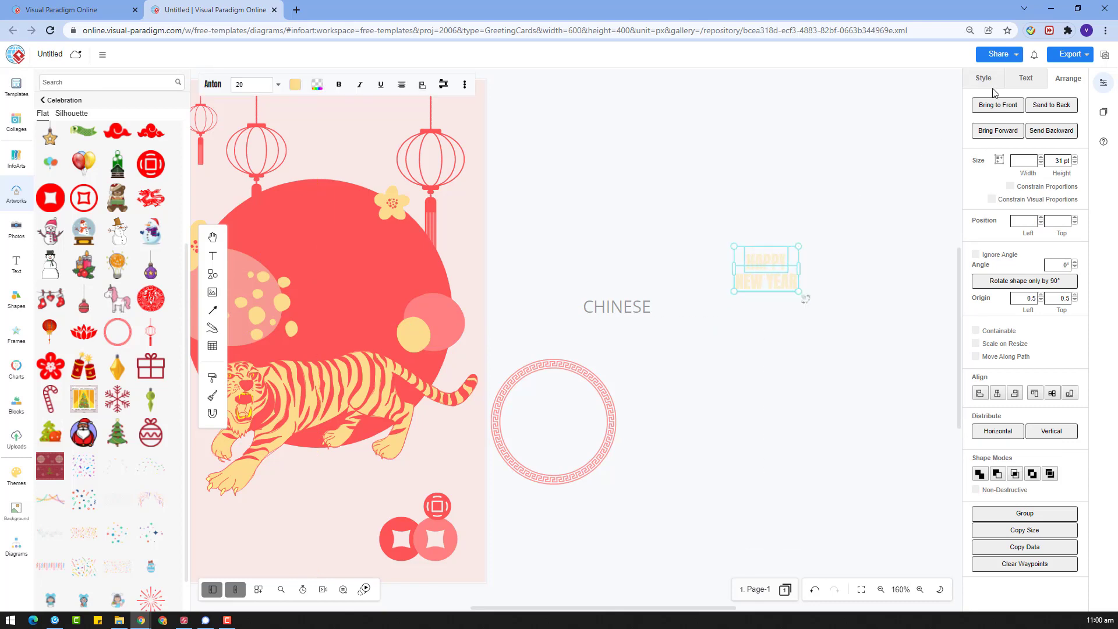
# Try the Monofett font on the stacked HAPPY and NEW YEAR texts
pyautogui.click(1025, 78)
pyautogui.click(1021, 117)
pyautogui.write('MO')
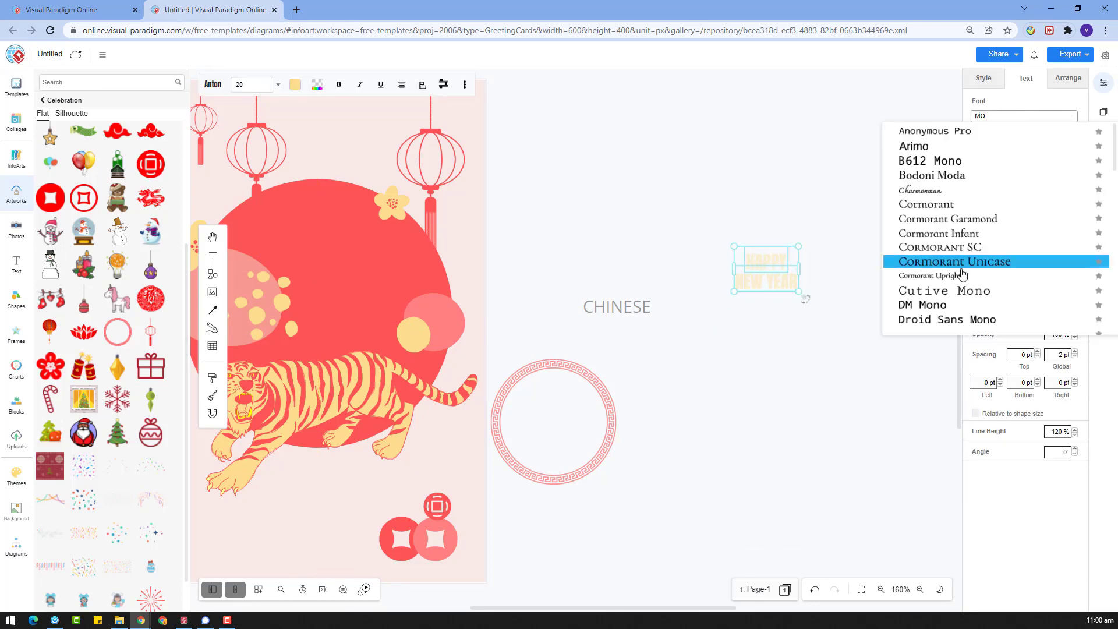
pyautogui.scroll(-5, 955, 274)
pyautogui.click(954, 288)
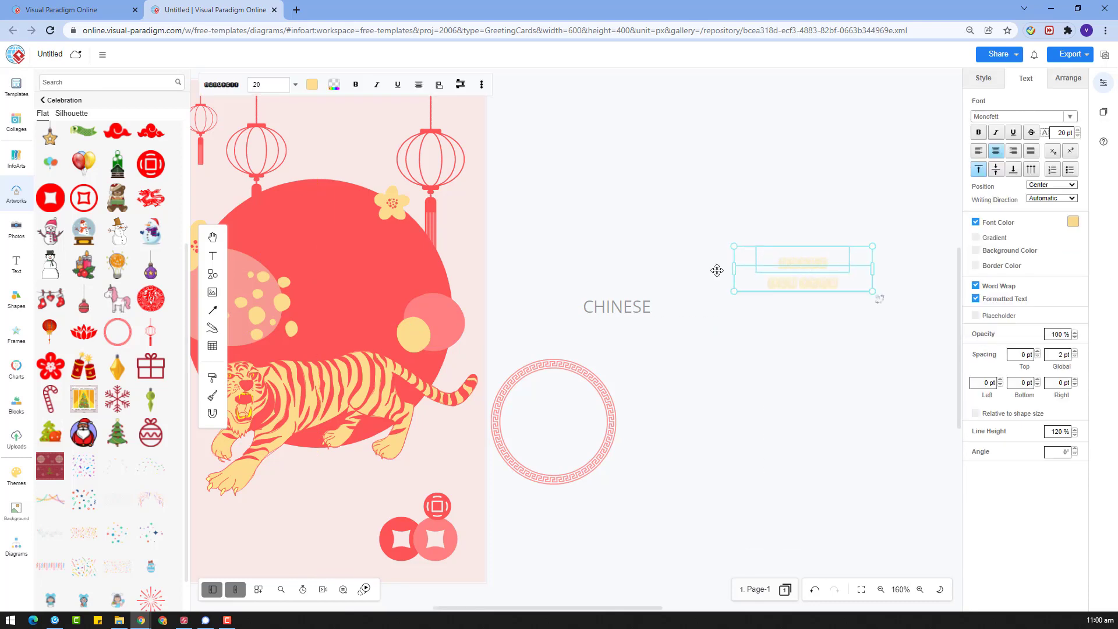
# Fit the two greeting lines to their text, enlarge them to about 55.4 pt and place them on the coral circle above the tiger
pyautogui.moveTo(717, 268); pyautogui.dragTo(698, 224)
pyautogui.moveTo(823, 270); pyautogui.dragTo(565, 193)
pyautogui.click(1068, 78)
pyautogui.moveTo(786, 265); pyautogui.dragTo(613, 202)
pyautogui.moveTo(684, 230); pyautogui.dragTo(872, 140)
pyautogui.moveTo(809, 173); pyautogui.dragTo(448, 239)
pyautogui.click(699, 240)
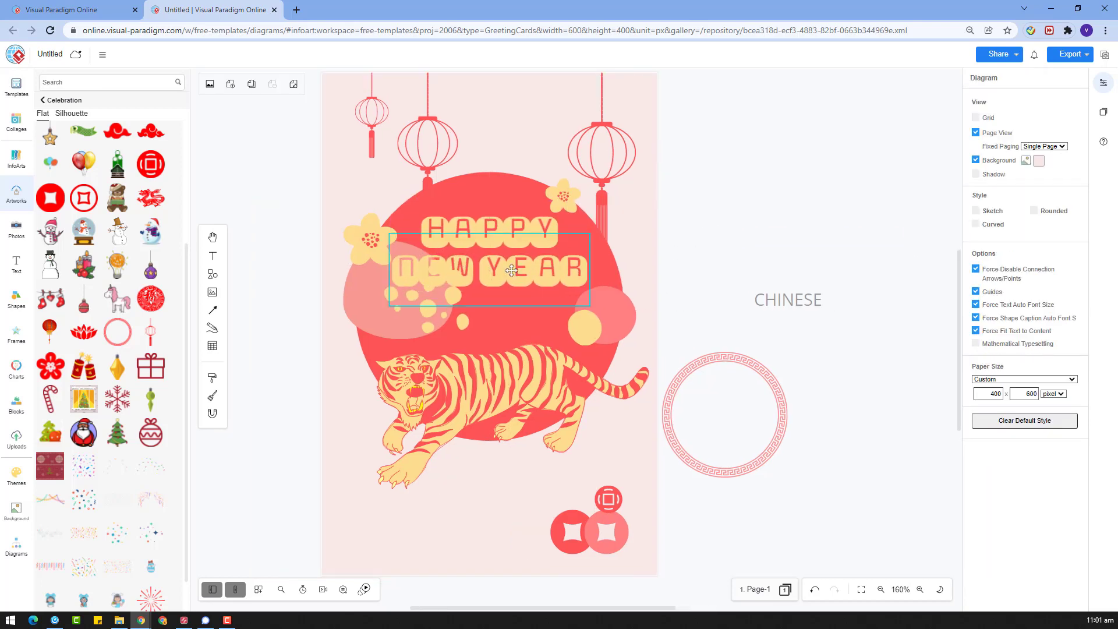
# Move the spotted pink blob off the page and try Alfa Slab One and Abril Fatface on the greeting lines
pyautogui.moveTo(406, 326); pyautogui.dragTo(840, 214)
pyautogui.click(498, 281)
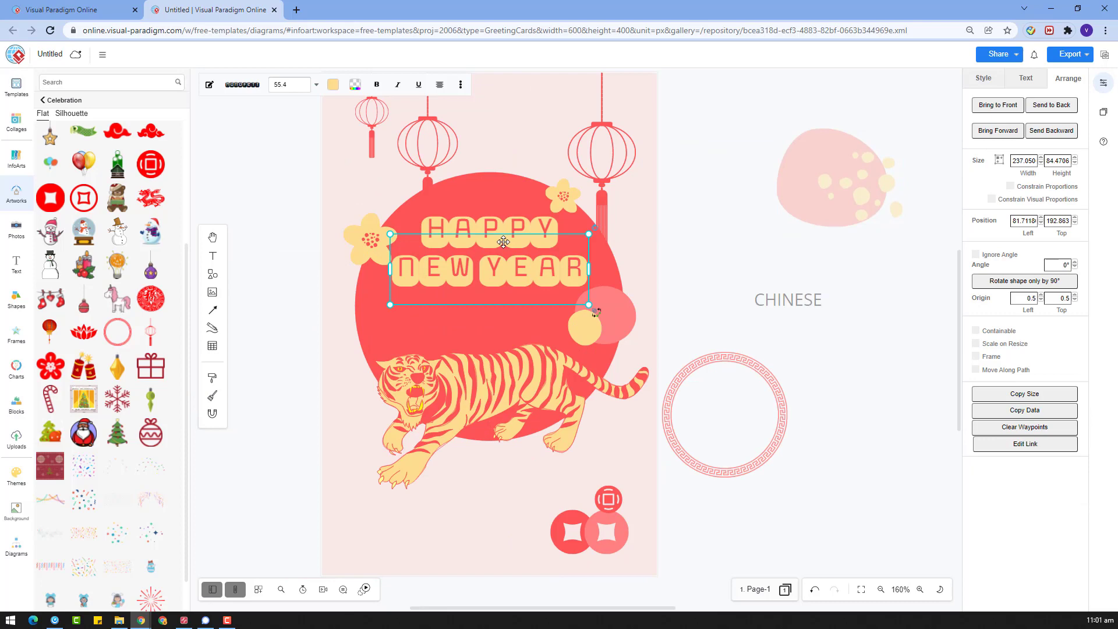
pyautogui.click(1026, 78)
pyautogui.click(1023, 116)
pyautogui.scroll(-4, 966, 274)
pyautogui.scroll(-3, 975, 236)
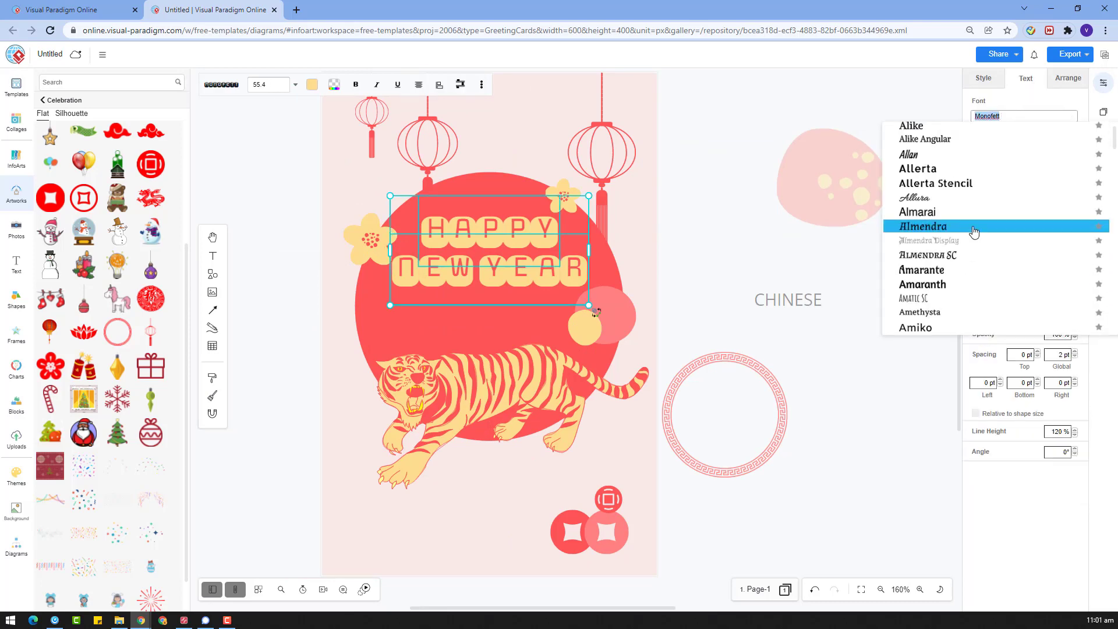
pyautogui.scroll(3, 978, 256)
pyautogui.click(988, 271)
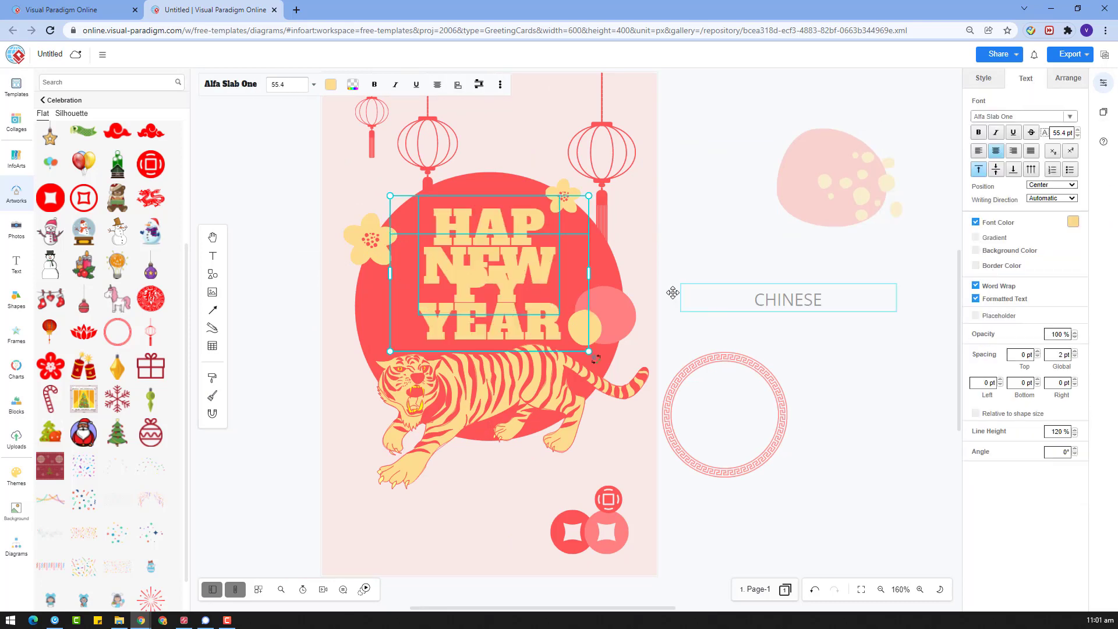
pyautogui.click(1025, 117)
pyautogui.click(975, 201)
# Set the font of the HAPPY and NEW YEAR lines to Archivo Black
pyautogui.click(1011, 117)
pyautogui.scroll(-3, 978, 243)
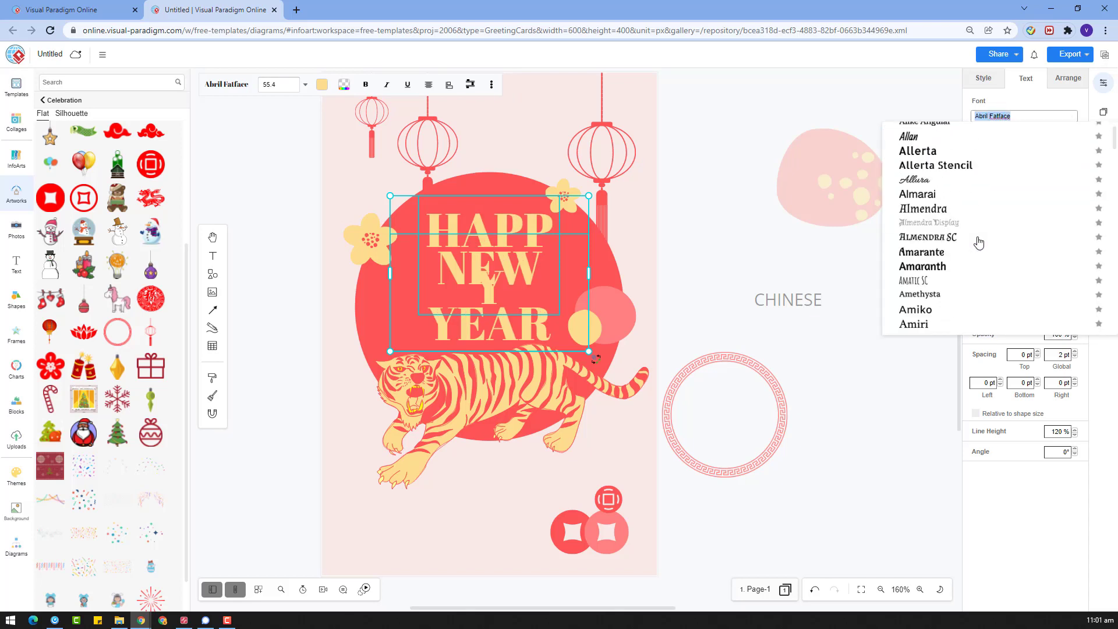
pyautogui.scroll(-4, 979, 233)
pyautogui.scroll(-6, 980, 224)
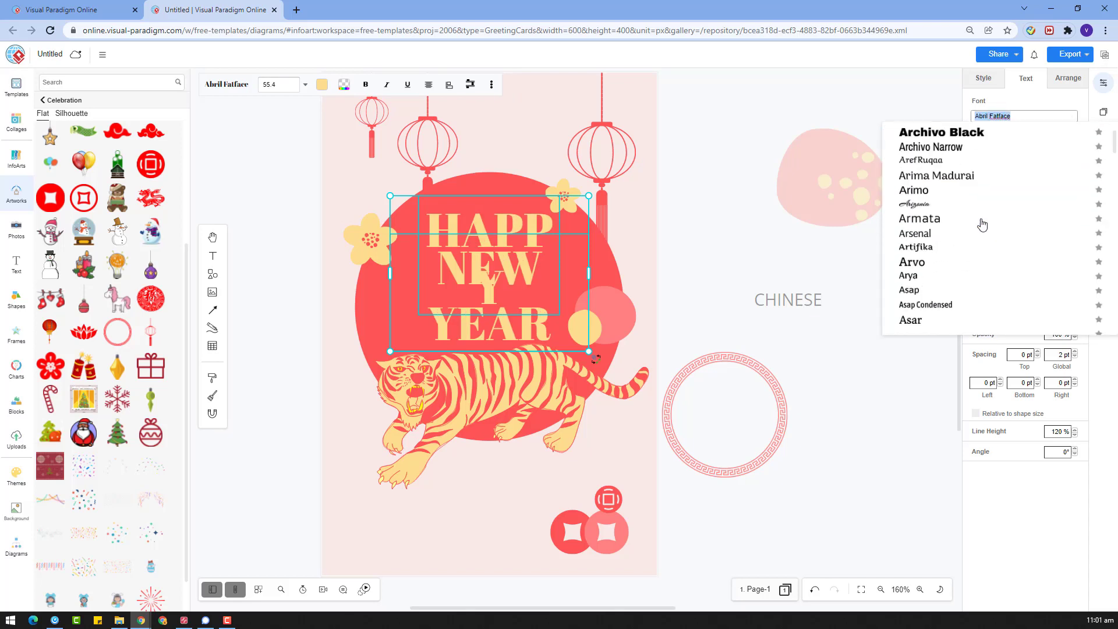
pyautogui.click(967, 133)
# Widen the greeting boxes so each text stays on one line, scale them to about 40.44 pt and centre them on the circle
pyautogui.moveTo(588, 274); pyautogui.dragTo(699, 280)
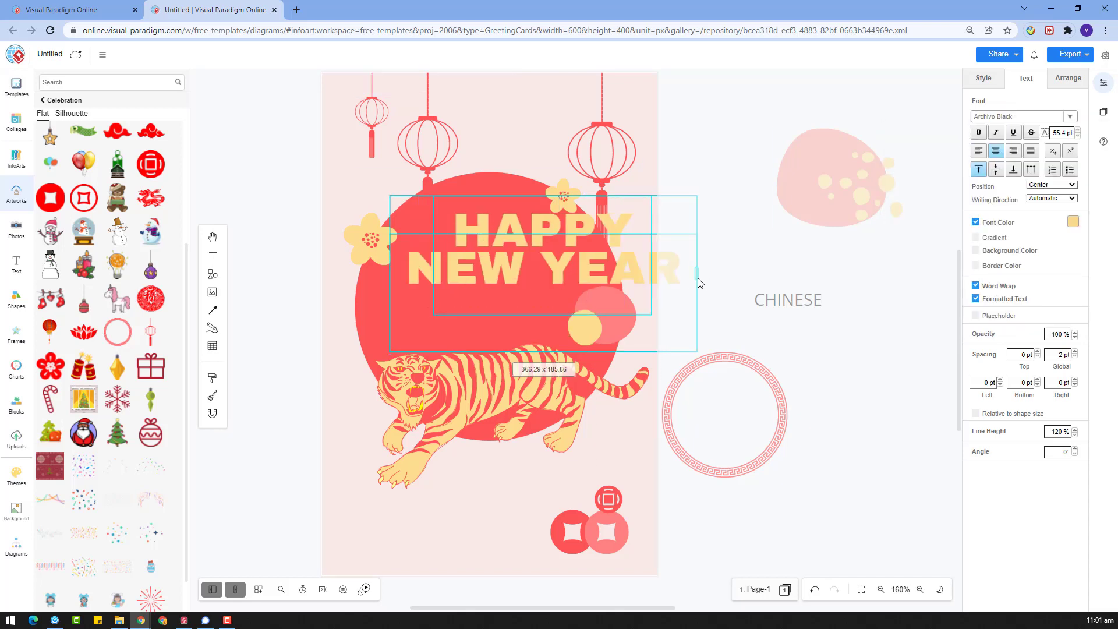
pyautogui.moveTo(699, 195); pyautogui.dragTo(616, 221)
pyautogui.moveTo(557, 262); pyautogui.dragTo(543, 267)
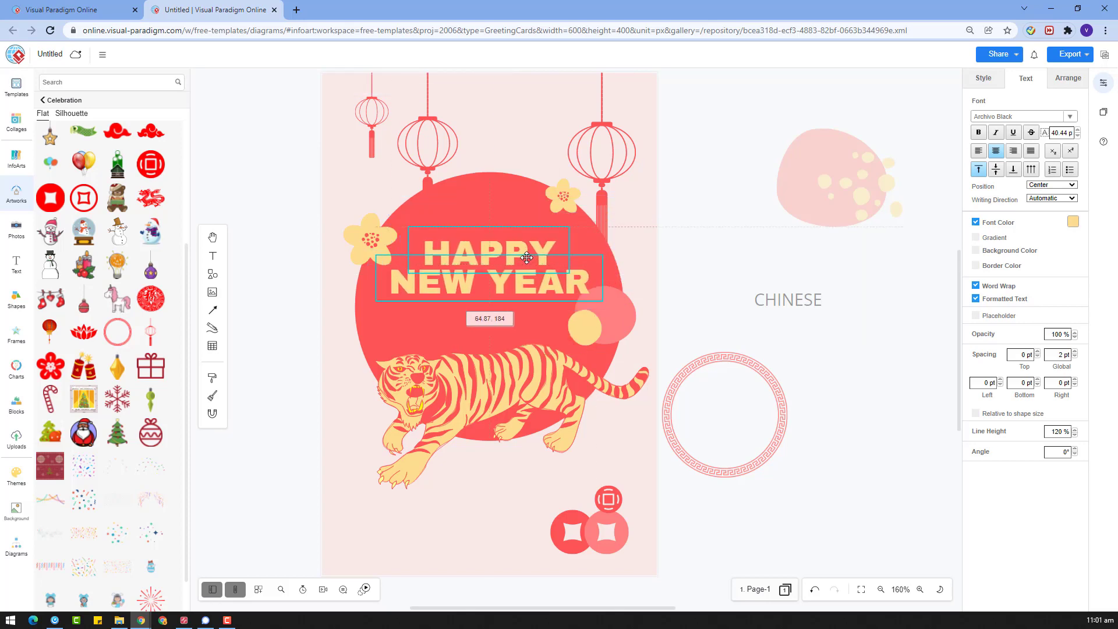
pyautogui.click(726, 217)
# Place the spotted pink blob at the circle's lower left edge and bring the tiger to the front
pyautogui.click(607, 328)
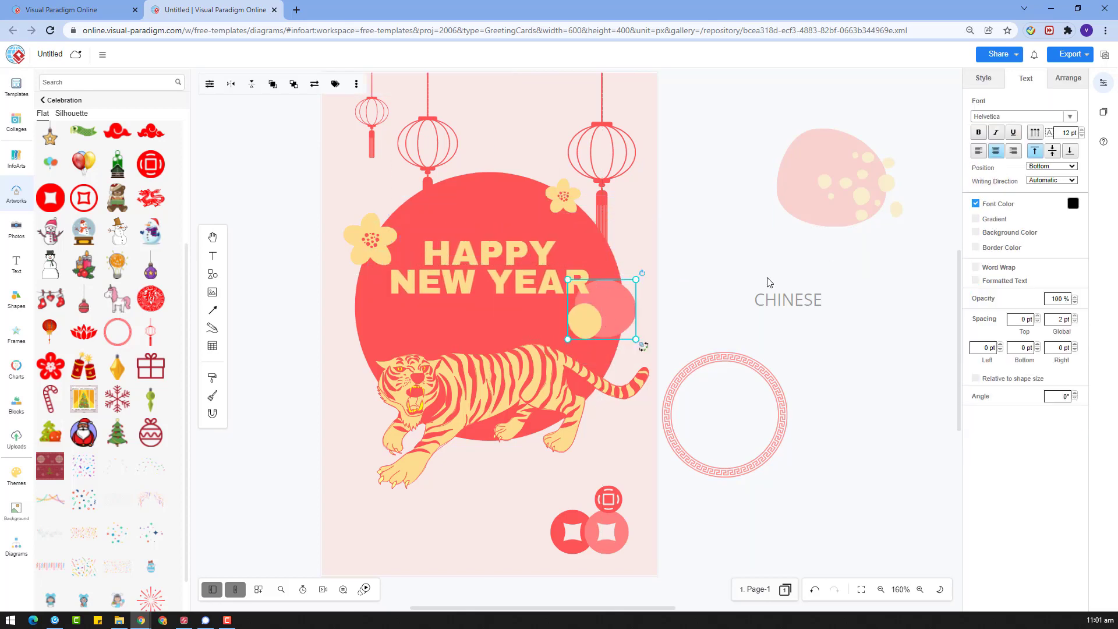
pyautogui.moveTo(802, 161); pyautogui.dragTo(291, 335)
pyautogui.click(226, 154)
pyautogui.rightClick(486, 407)
pyautogui.moveTo(651, 488)
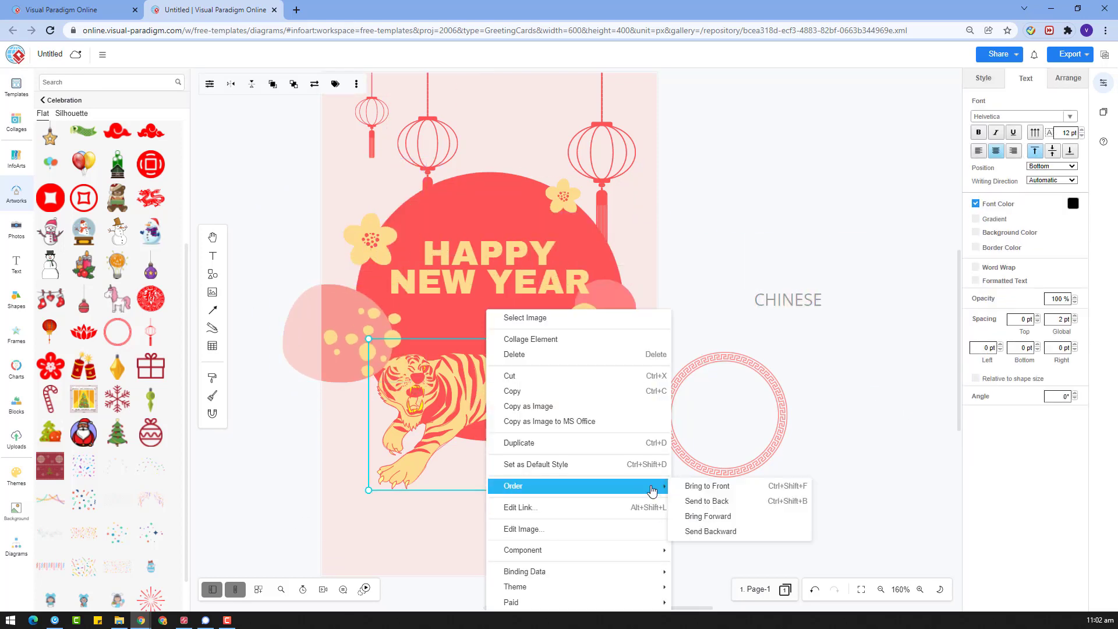
pyautogui.click(705, 484)
# Shift the pink blob with the yellow dot outward on the circle's right edge and the spotted blob closer to the tiger
pyautogui.moveTo(626, 312); pyautogui.dragTo(652, 318)
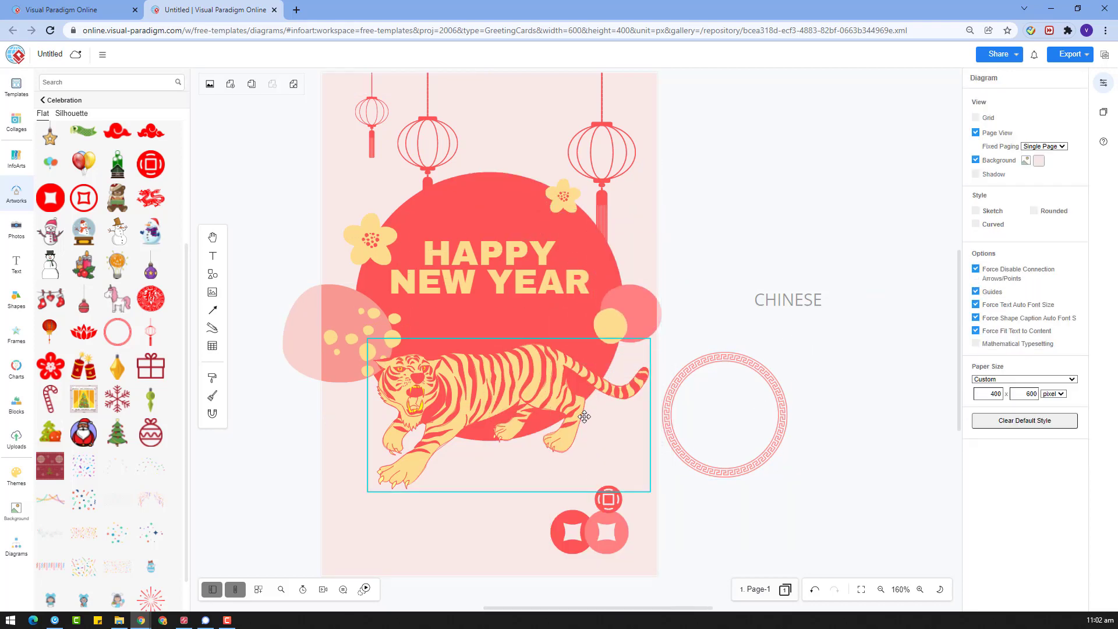
pyautogui.moveTo(348, 341)
pyautogui.mouseDown()
pyautogui.moveTo(361, 344)
pyautogui.moveTo(344, 325)
pyautogui.mouseUp()
pyautogui.click(466, 527)
pyautogui.click(492, 537)
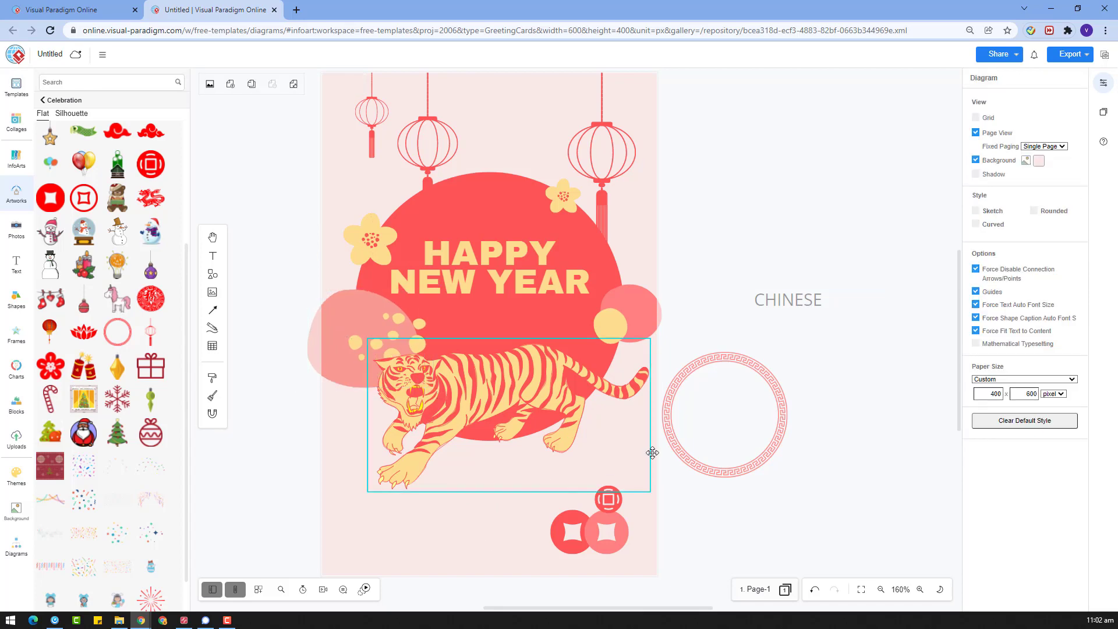
# Recolour the patterned ring light yellow, enlarge it to the coral circle's size and lay it over the circle
pyautogui.click(749, 379)
pyautogui.click(985, 76)
pyautogui.click(972, 117)
pyautogui.click(1048, 119)
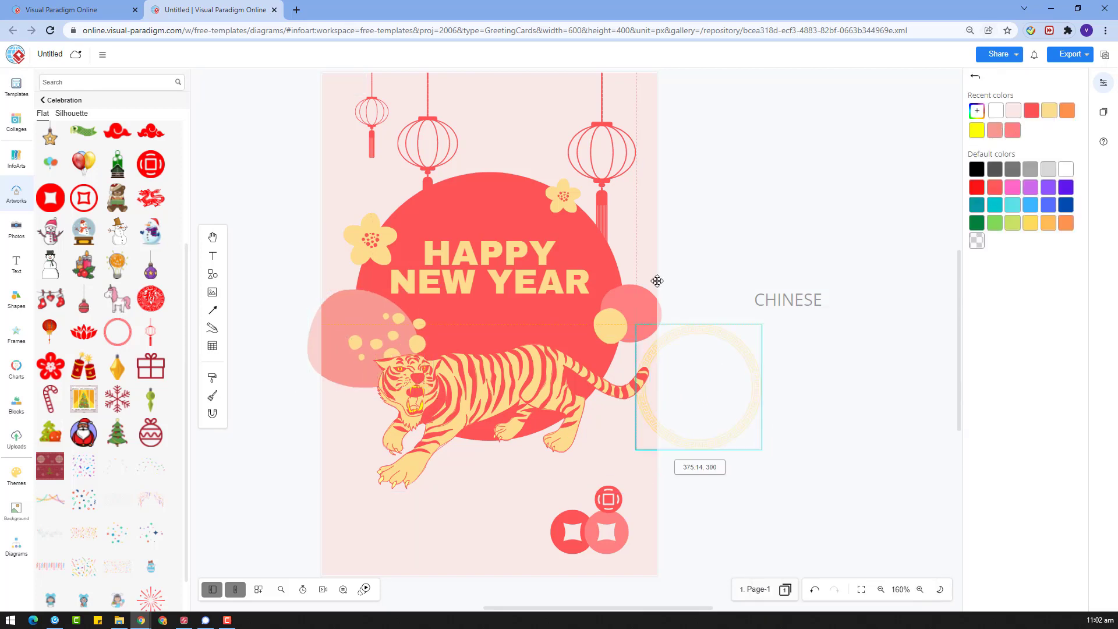
pyautogui.moveTo(783, 466); pyautogui.dragTo(681, 453)
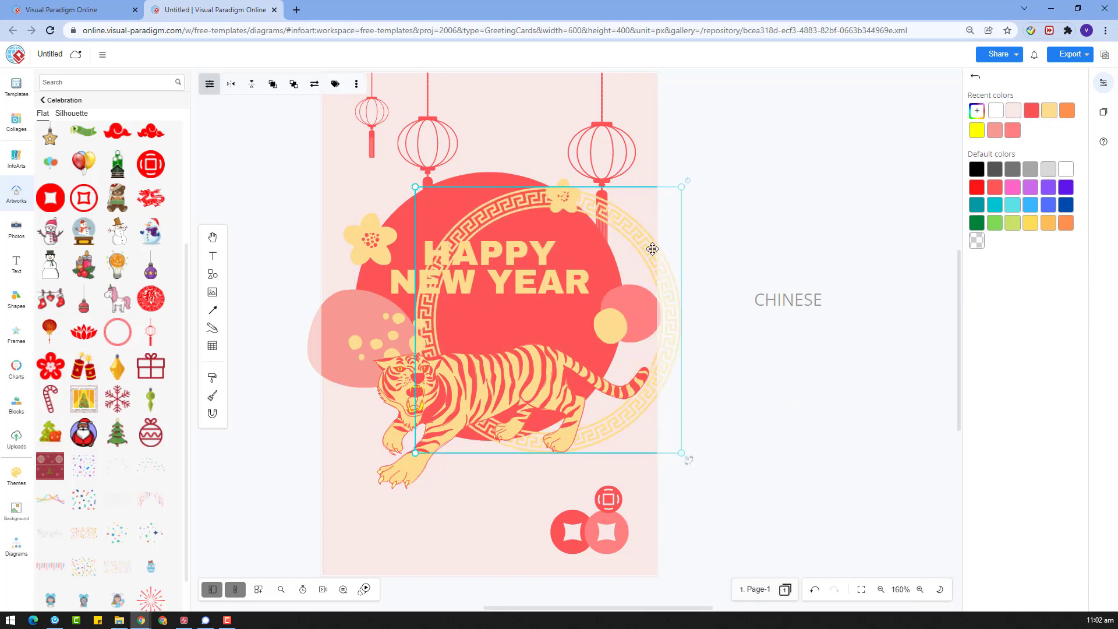
pyautogui.moveTo(652, 249); pyautogui.dragTo(597, 238)
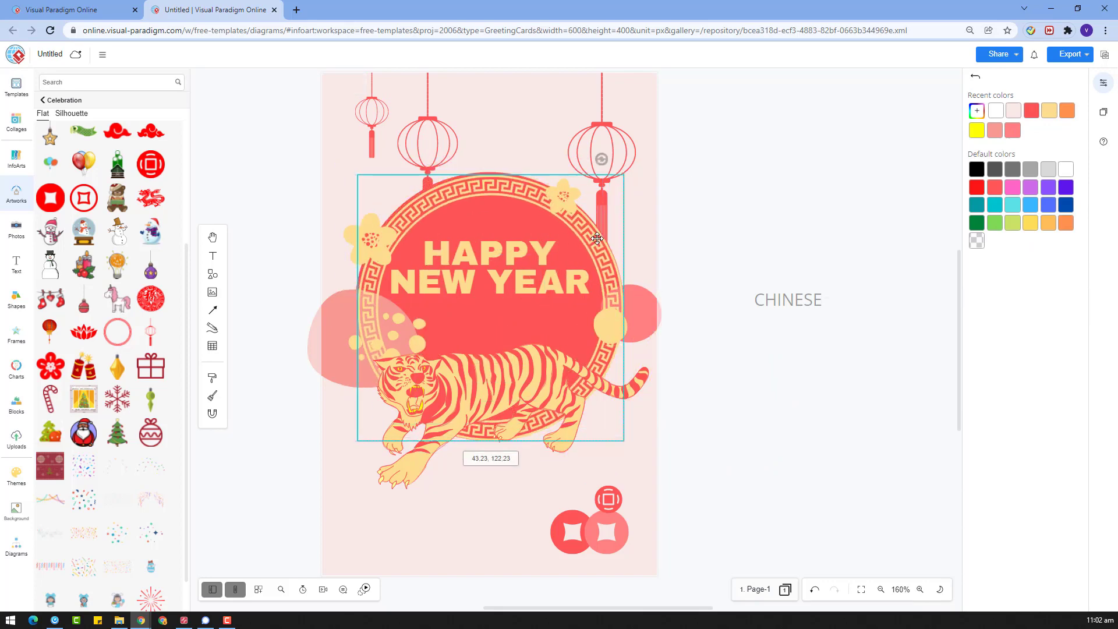
# Delete the patterned ring around the coral circle
pyautogui.click(816, 356)
pyautogui.rightClick(648, 312)
pyautogui.click(802, 432)
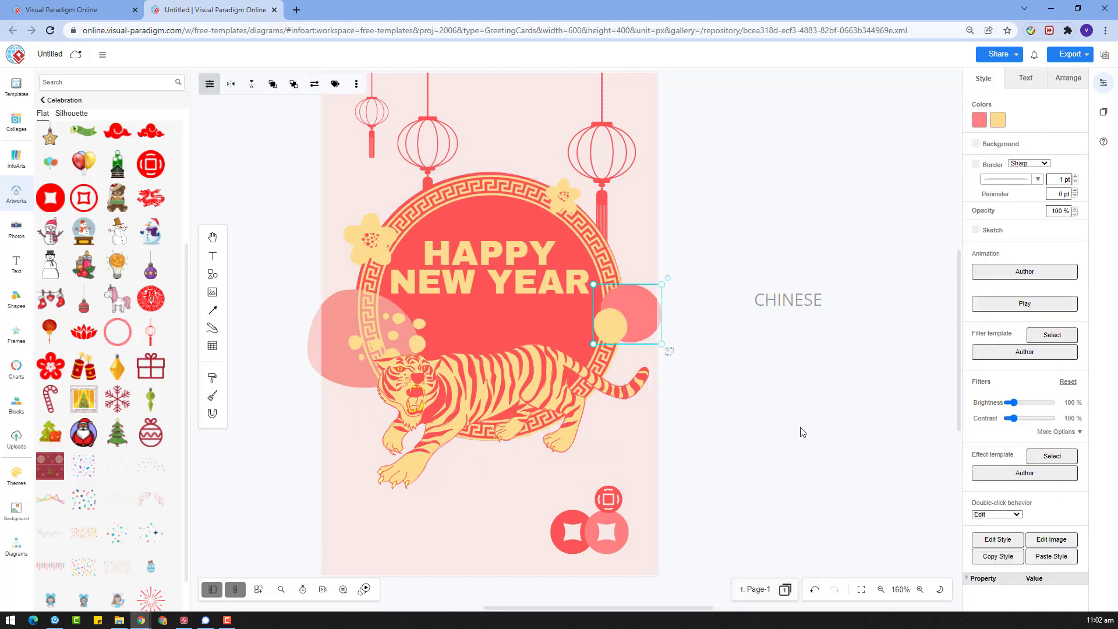
pyautogui.click(802, 431)
pyautogui.click(596, 343)
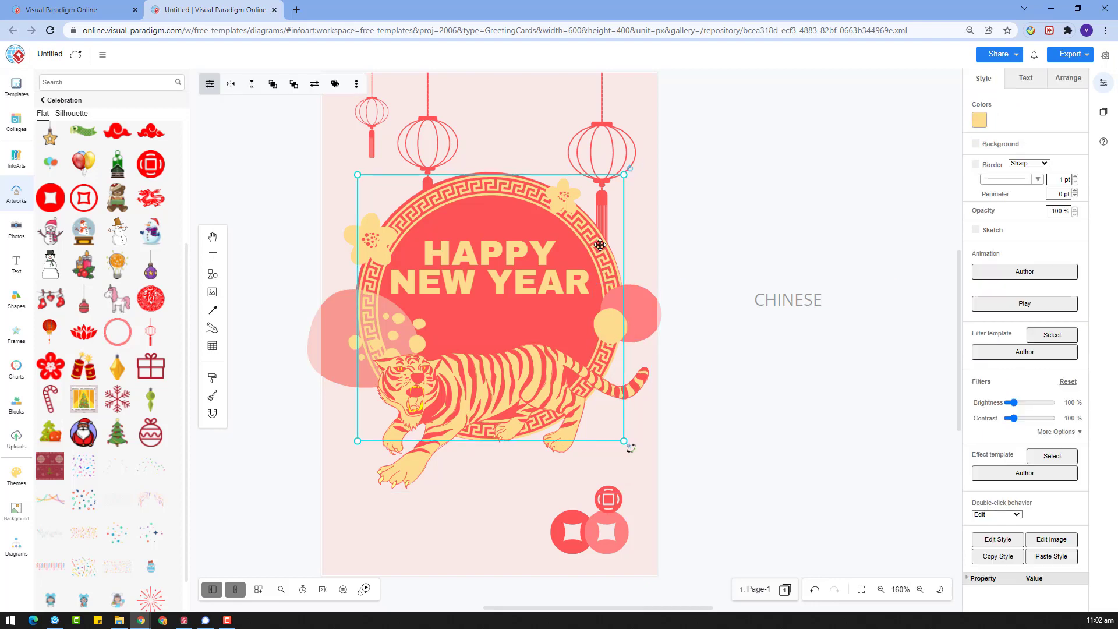
pyautogui.press('Delete')
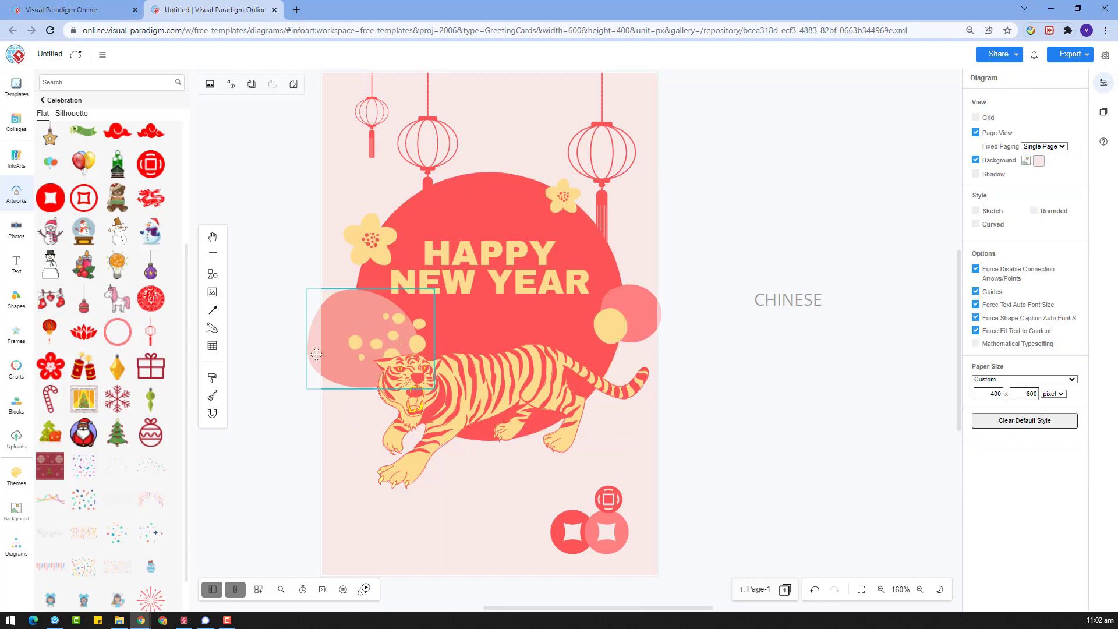
# Set the HAPPY and NEW YEAR lines to 39 pt, scale them up slightly together and recentre them on the circle
pyautogui.click(533, 282)
pyautogui.click(1067, 78)
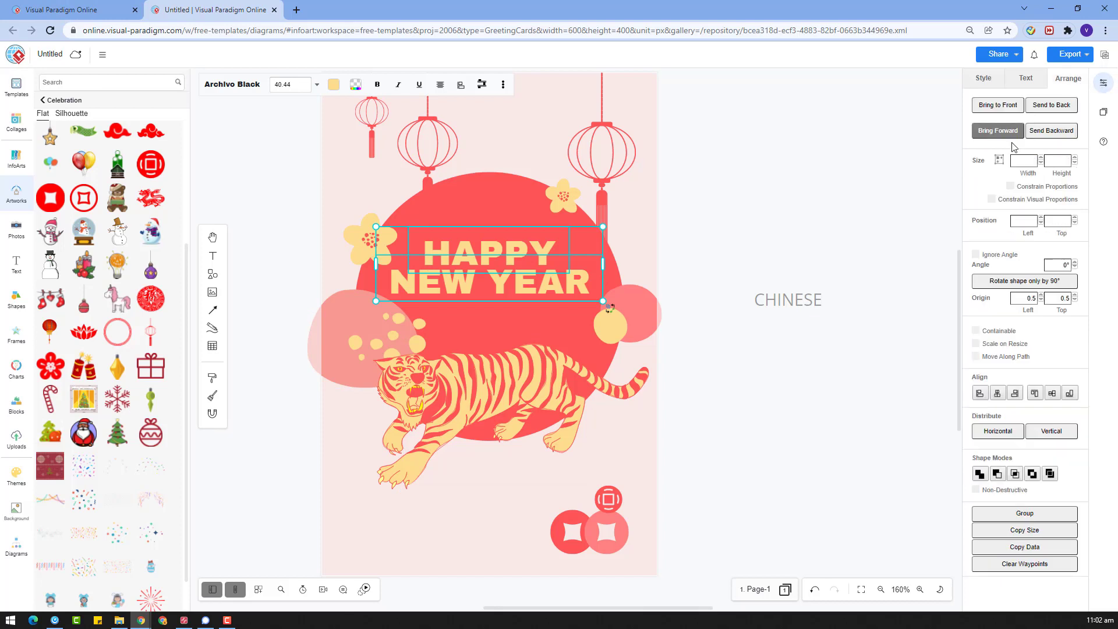
pyautogui.click(1037, 82)
pyautogui.click(1077, 135)
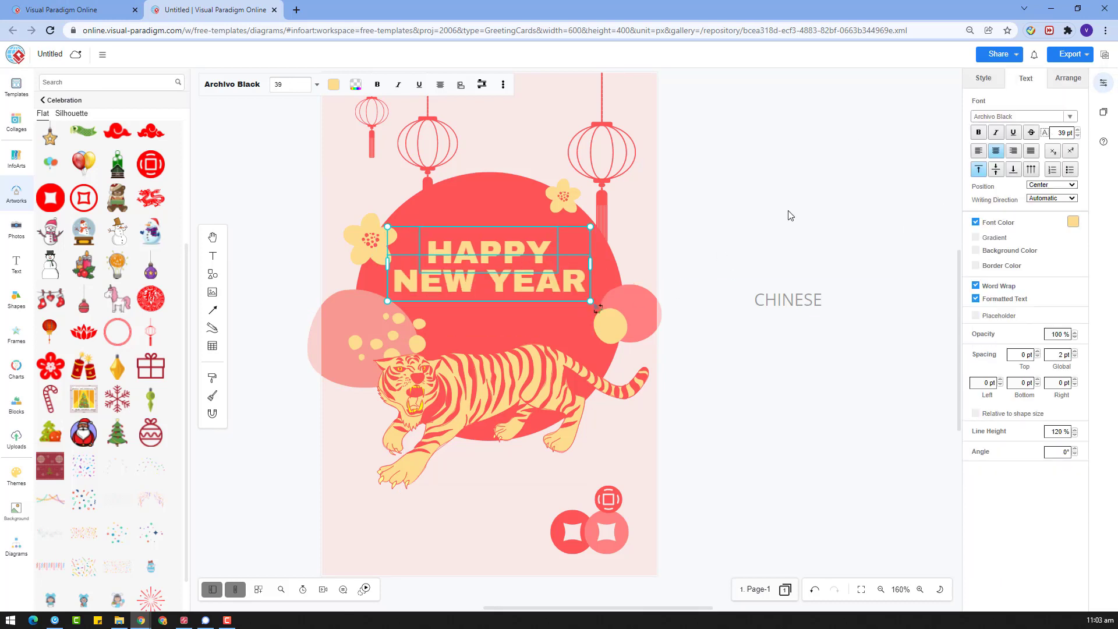
pyautogui.moveTo(475, 252); pyautogui.dragTo(478, 248)
pyautogui.moveTo(590, 301); pyautogui.dragTo(614, 310)
pyautogui.moveTo(540, 261); pyautogui.dragTo(527, 263)
pyautogui.click(763, 229)
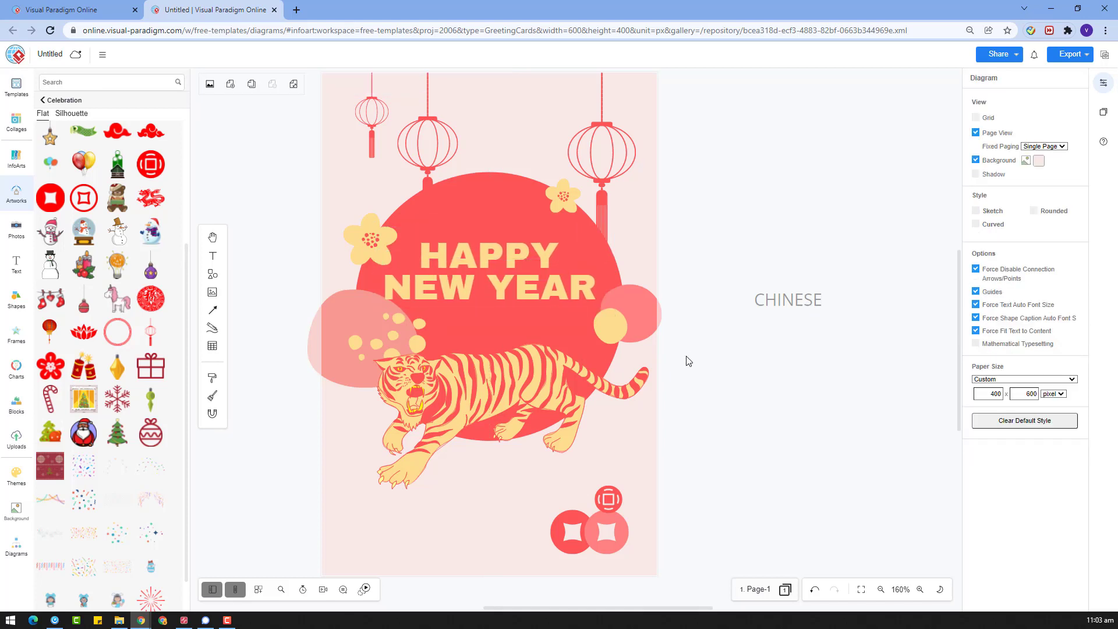
# Colour the CHINESE text beside the page coral pink and retype it as Chinese
pyautogui.click(793, 294)
pyautogui.click(1073, 223)
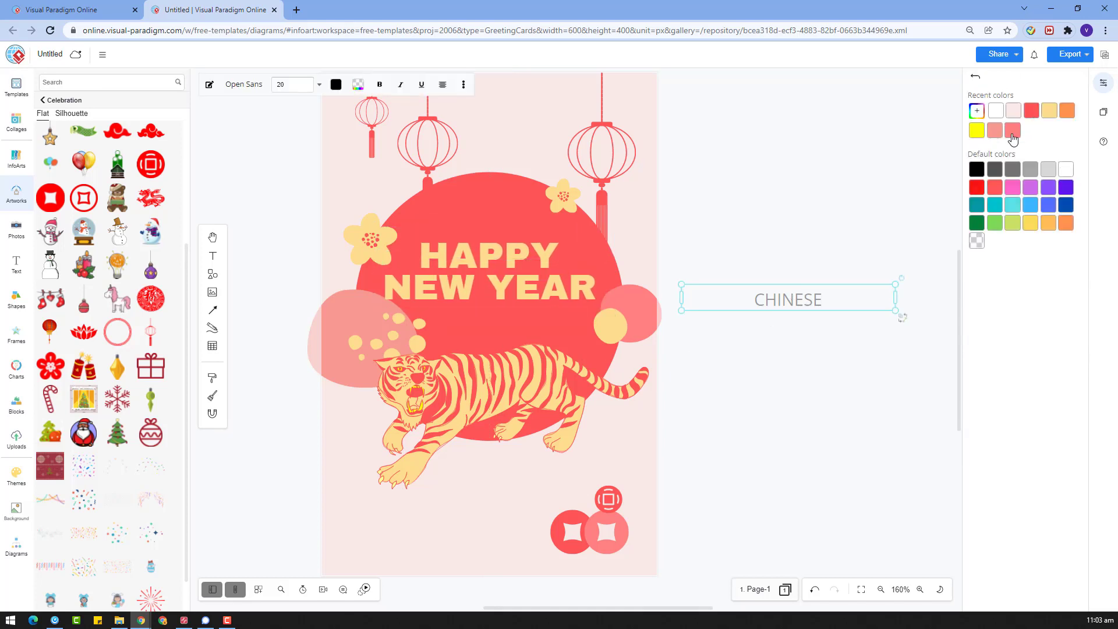
pyautogui.click(1012, 133)
pyautogui.click(976, 78)
pyautogui.click(978, 118)
pyautogui.doubleClick(781, 289)
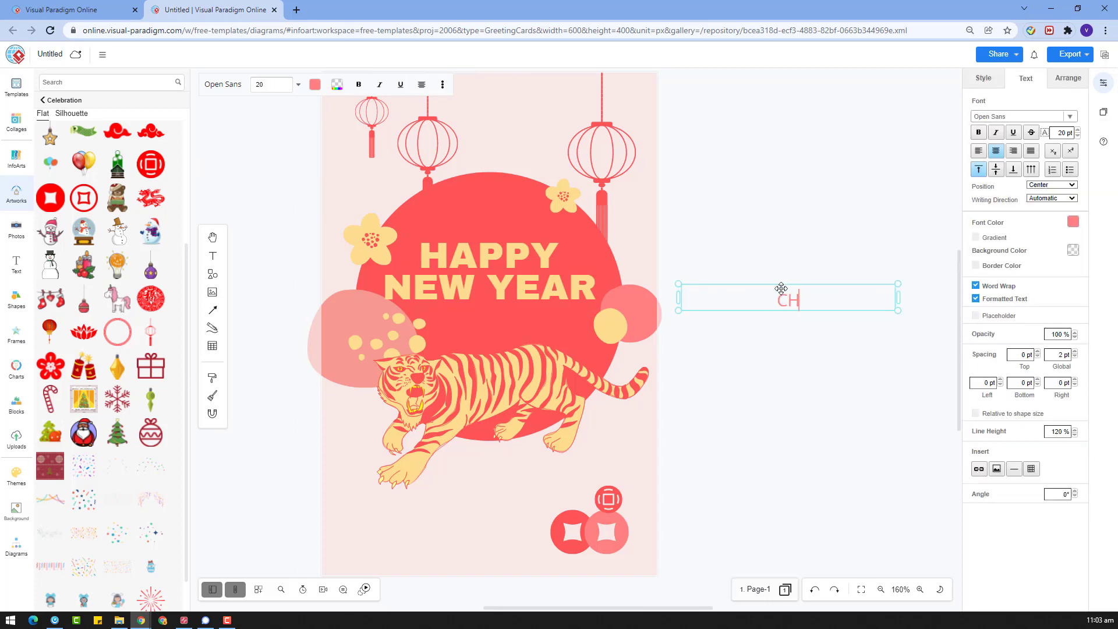
# Try the Lily Script One font on the Chinese text
pyautogui.click(1025, 116)
pyautogui.write('scr')
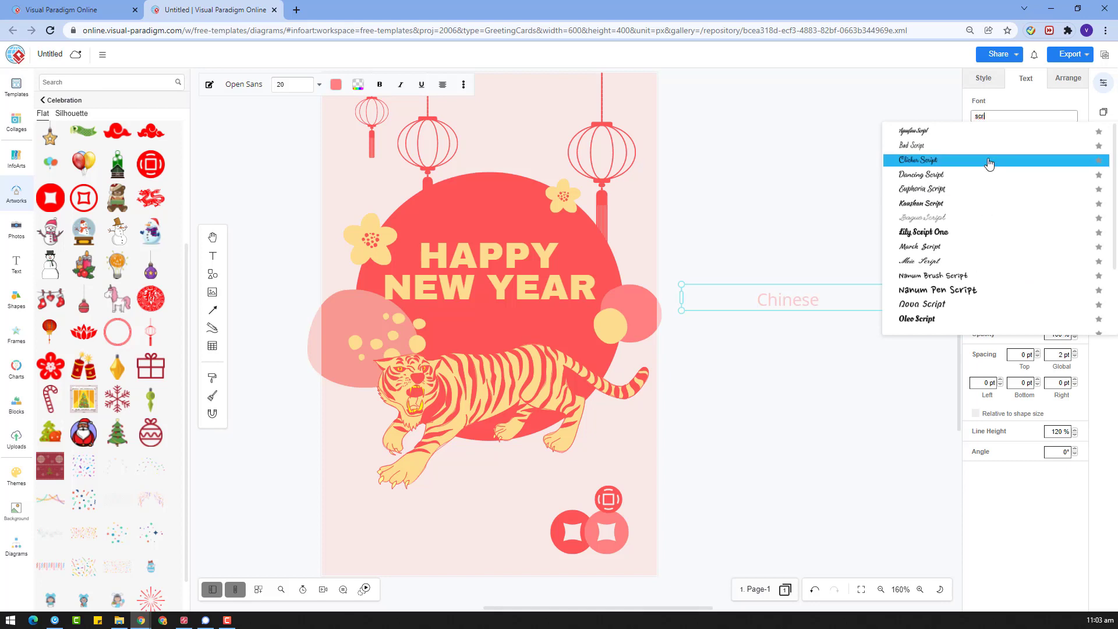
pyautogui.click(902, 232)
# Fit the Chinese box to its text, make it white, enlarge it to about 37.6 pt and overlay it between HAPPY and NEW YEAR
pyautogui.moveTo(832, 291); pyautogui.dragTo(454, 229)
pyautogui.rightClick(820, 245)
pyautogui.click(1067, 78)
pyautogui.click(999, 160)
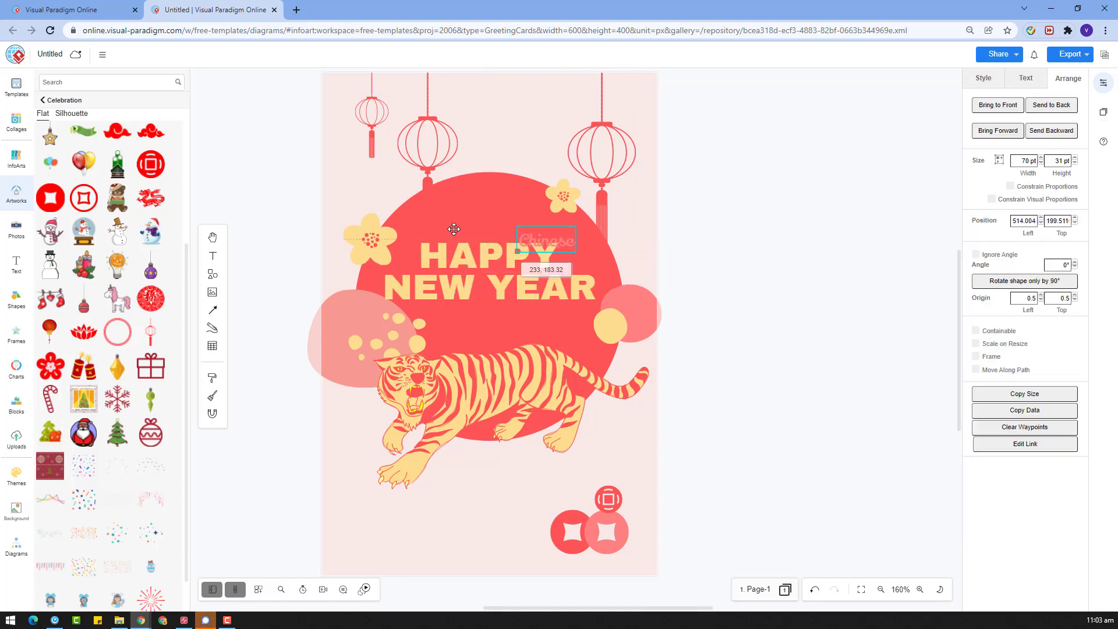
pyautogui.moveTo(488, 265)
pyautogui.mouseDown()
pyautogui.moveTo(678, 215)
pyautogui.moveTo(463, 251)
pyautogui.moveTo(474, 271)
pyautogui.moveTo(487, 269)
pyautogui.mouseUp()
# Try the Euphoria Script font on the overlaid Chinese text
pyautogui.click(1026, 77)
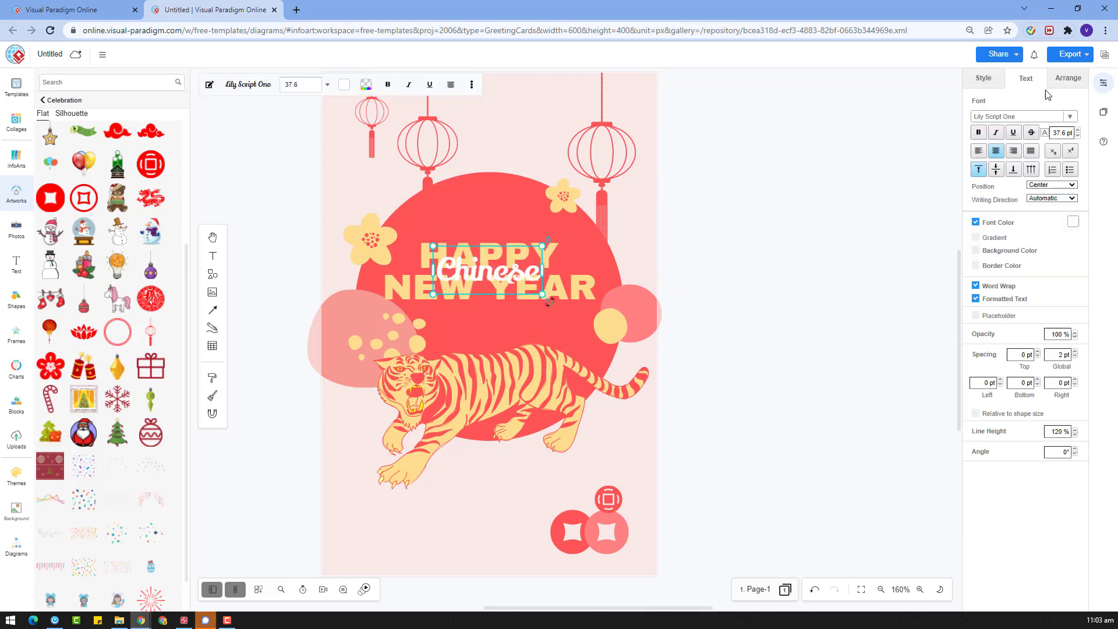
pyautogui.click(1012, 119)
pyautogui.write('scri')
pyautogui.click(1006, 214)
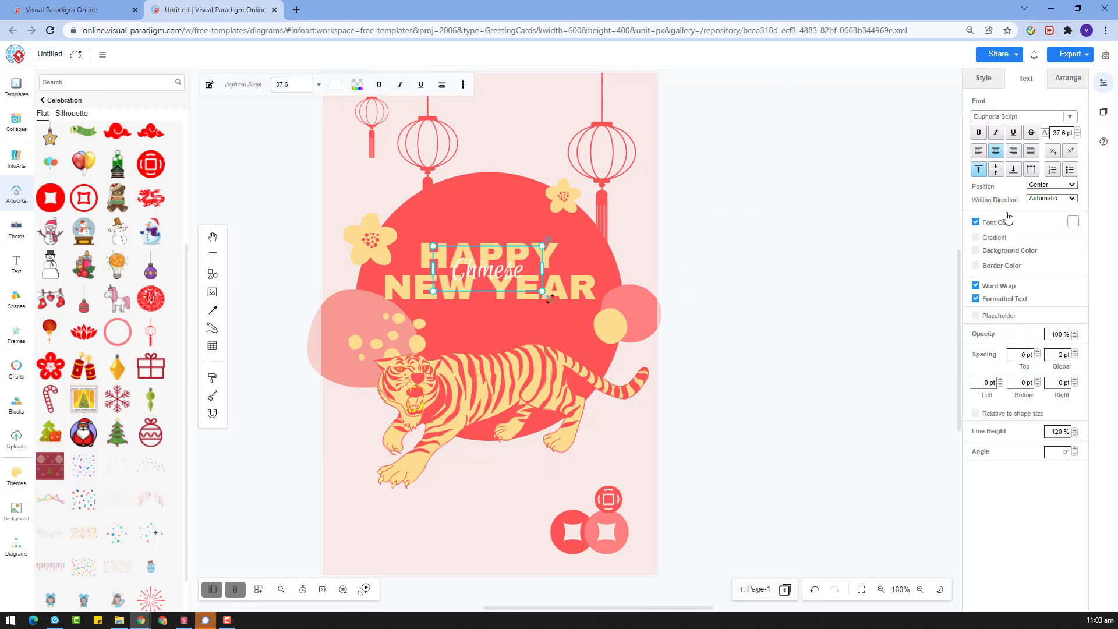
# Set the font of the Chinese text to Marck Script
pyautogui.click(1047, 117)
pyautogui.write('sc')
pyautogui.scroll(-3, 969, 212)
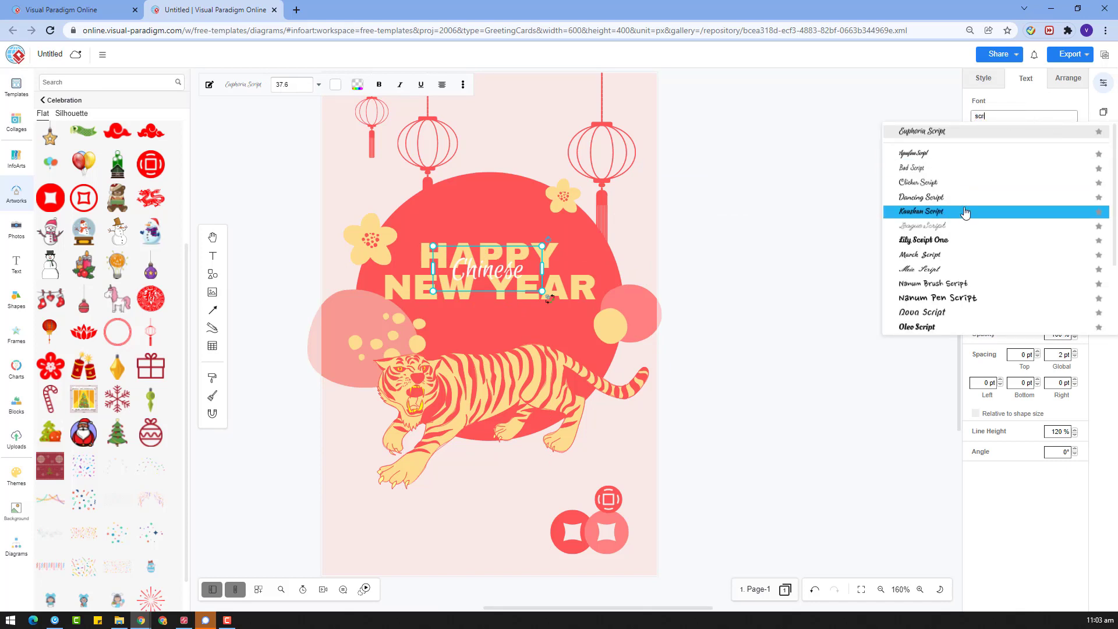
pyautogui.click(969, 255)
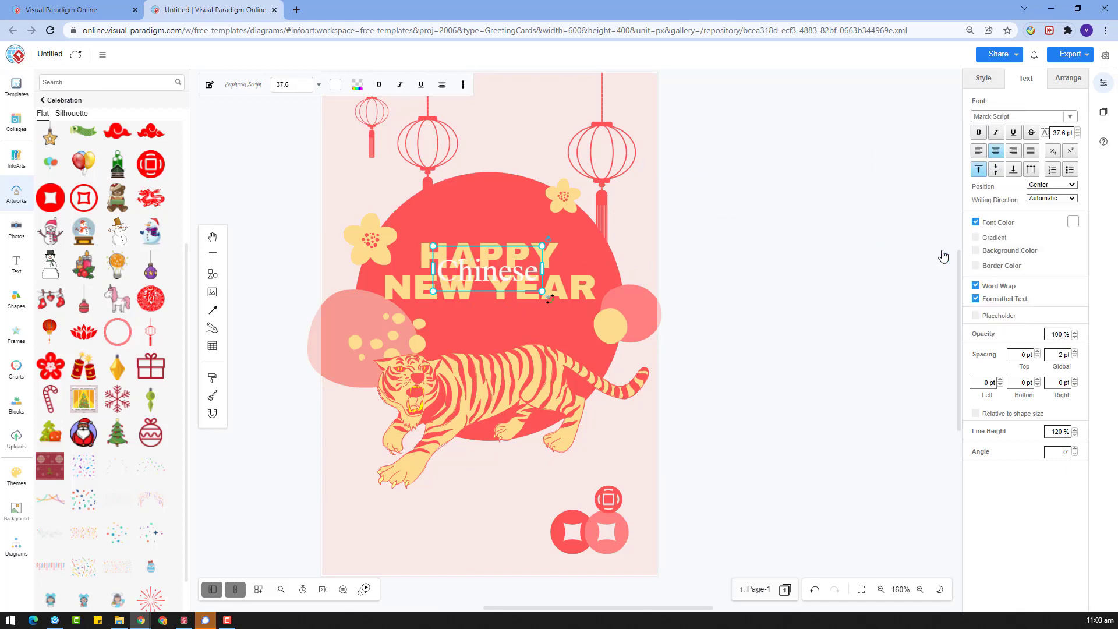
# Try the Nanum Brush Script font in bold on the Chinese text and fit its box to the text
pyautogui.click(1001, 118)
pyautogui.write('scrip')
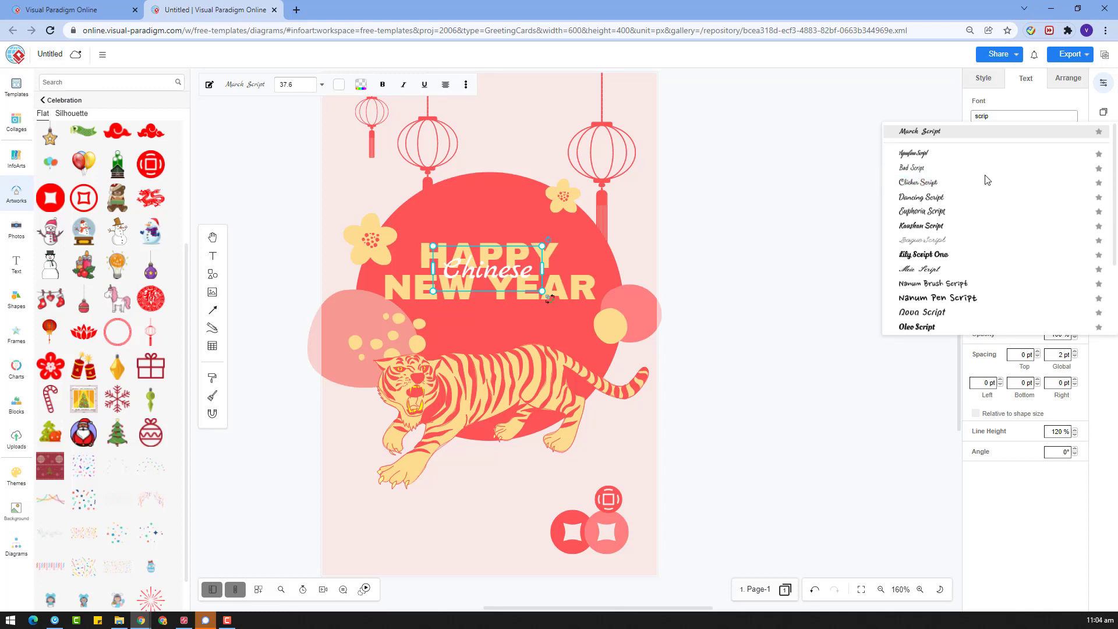
pyautogui.click(984, 285)
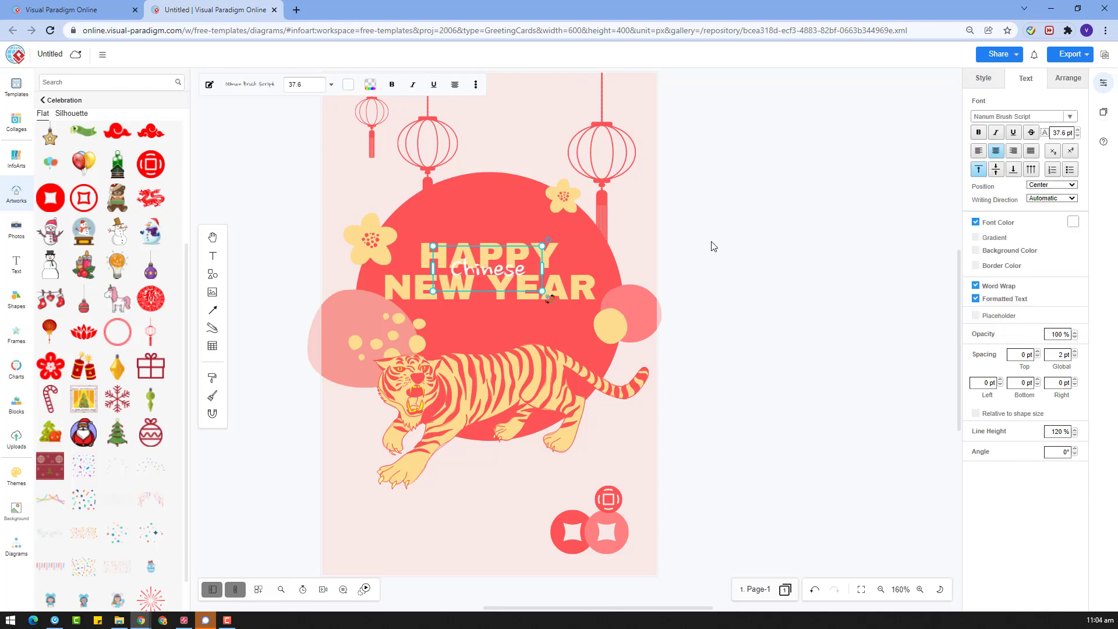
pyautogui.click(1066, 78)
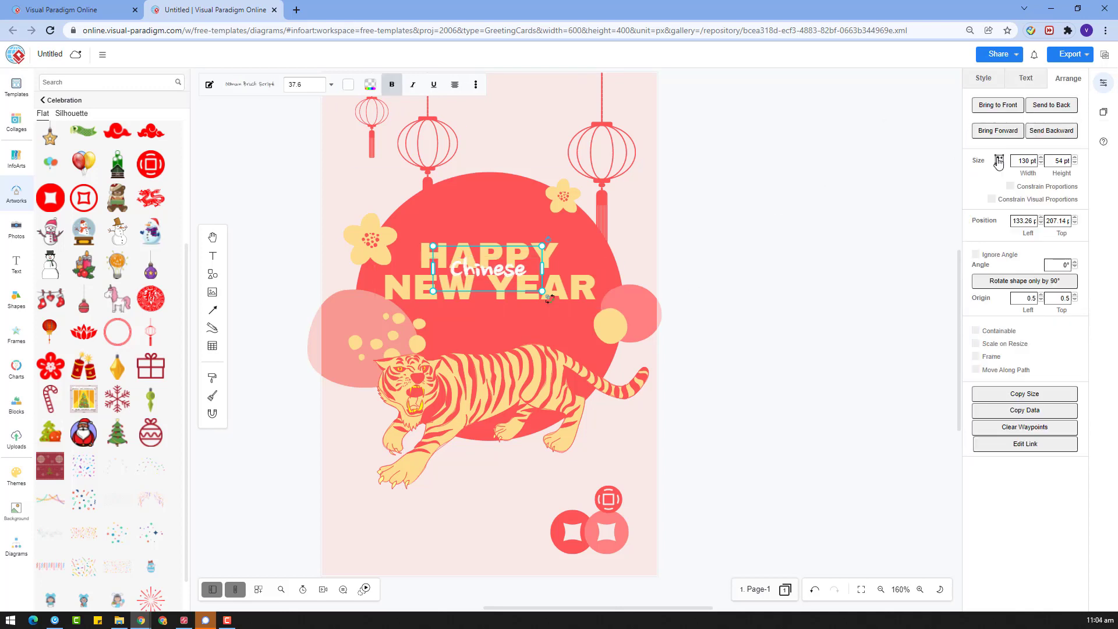
pyautogui.click(998, 160)
# Set the font of the Chinese text to League Script and widen its box to about 144 pt
pyautogui.click(1024, 78)
pyautogui.click(1013, 118)
pyautogui.write('scr')
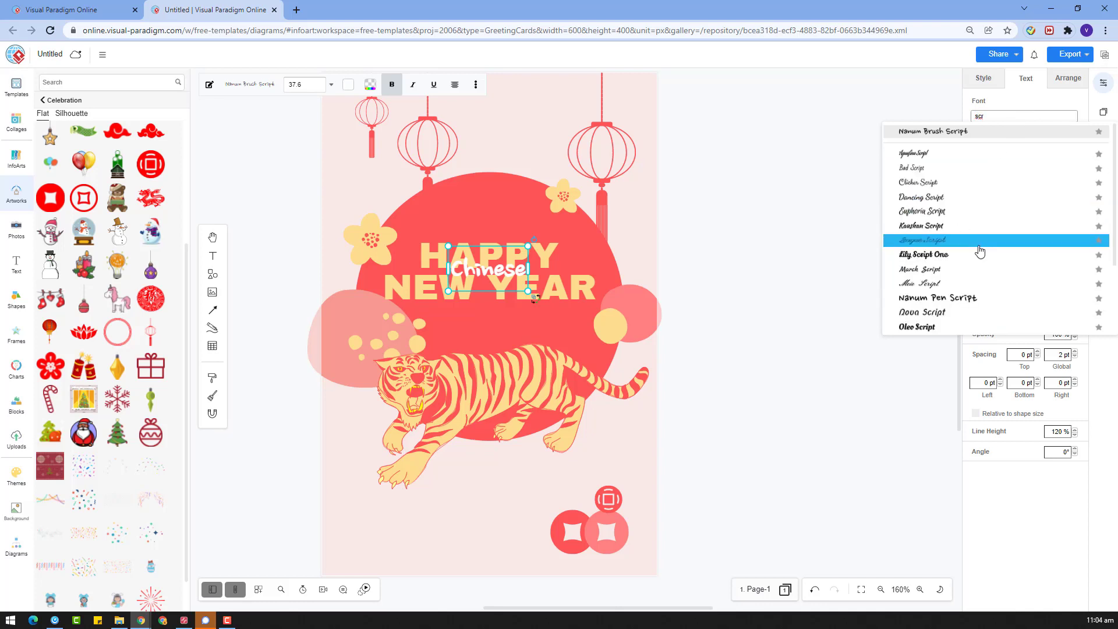
pyautogui.click(978, 248)
pyautogui.moveTo(526, 289); pyautogui.dragTo(570, 289)
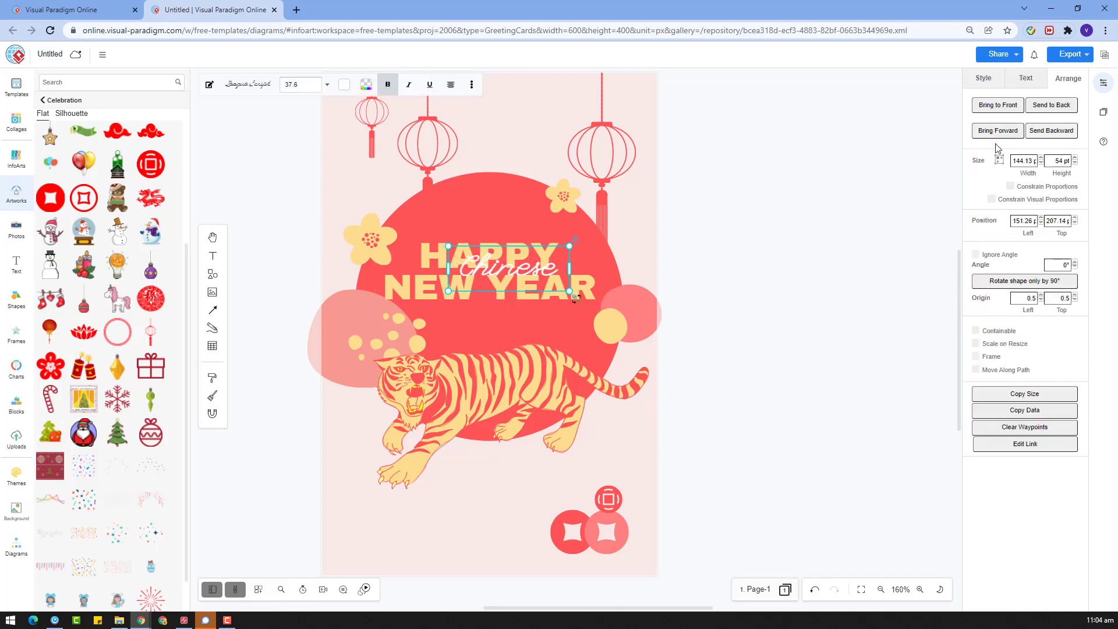
# Enlarge the Chinese text to about 43.68 pt, refit its box and overlay it between HAPPY and NEW YEAR
pyautogui.click(1025, 80)
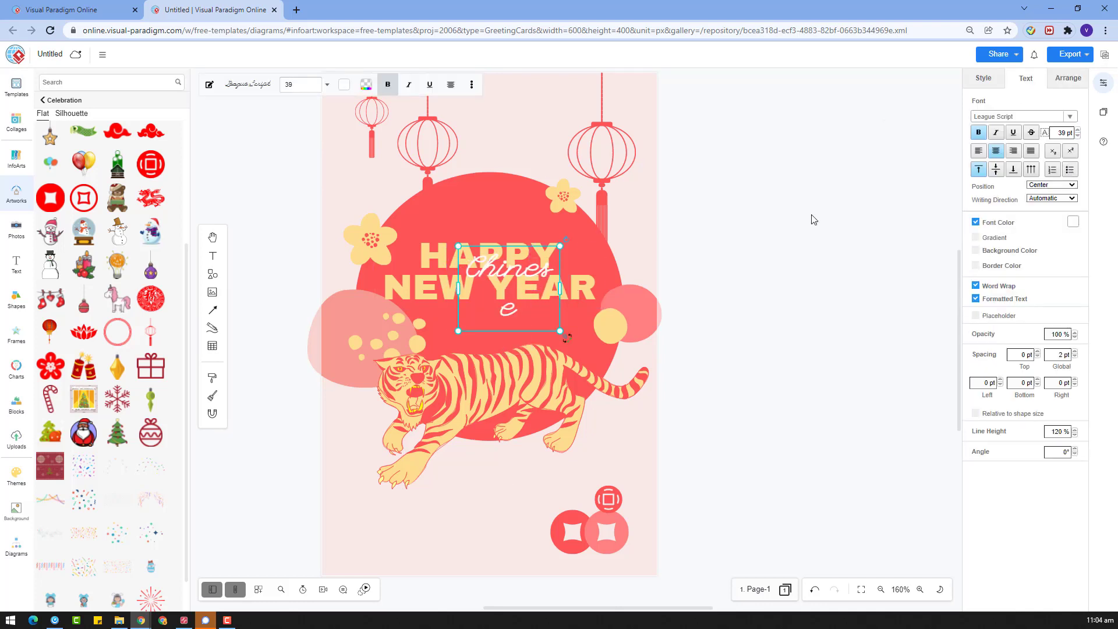
pyautogui.moveTo(560, 289); pyautogui.dragTo(516, 276)
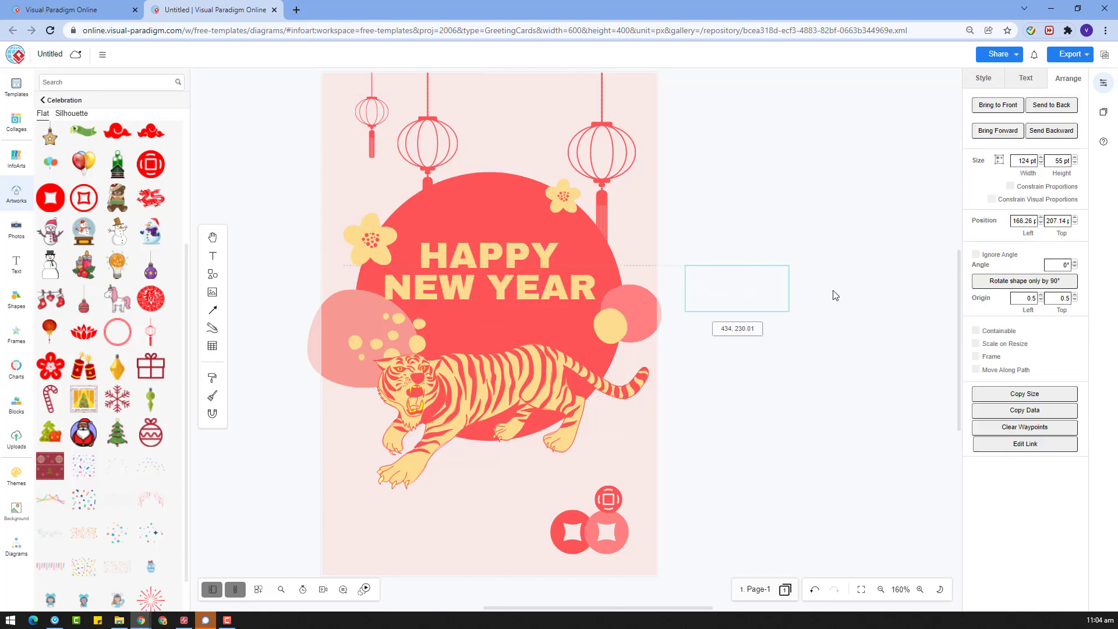
pyautogui.moveTo(835, 295); pyautogui.dragTo(864, 307)
pyautogui.moveTo(597, 287); pyautogui.dragTo(492, 271)
# Align the HAPPY, Chinese and NEW YEAR texts on a common vertical centre line and nudge Chinese down 2 pt
pyautogui.keyDown('shift'); pyautogui.click(512, 251); pyautogui.keyUp('shift')
pyautogui.keyDown('shift'); pyautogui.click(574, 288); pyautogui.keyUp('shift')
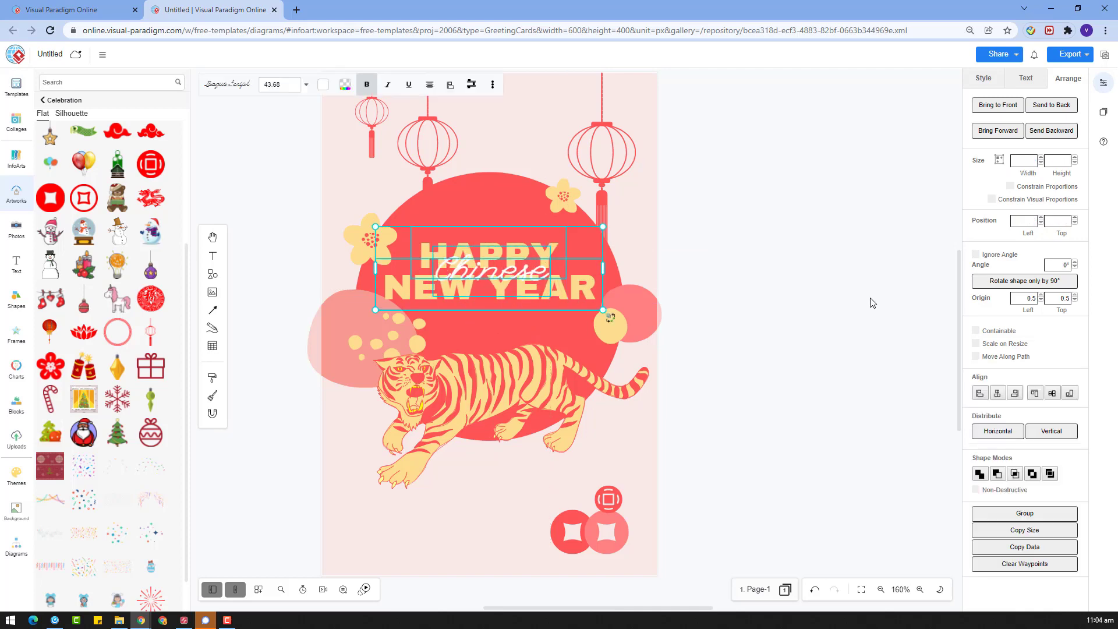
pyautogui.click(996, 393)
pyautogui.click(739, 352)
pyautogui.click(525, 280)
pyautogui.press('Down')
pyautogui.press('Down')
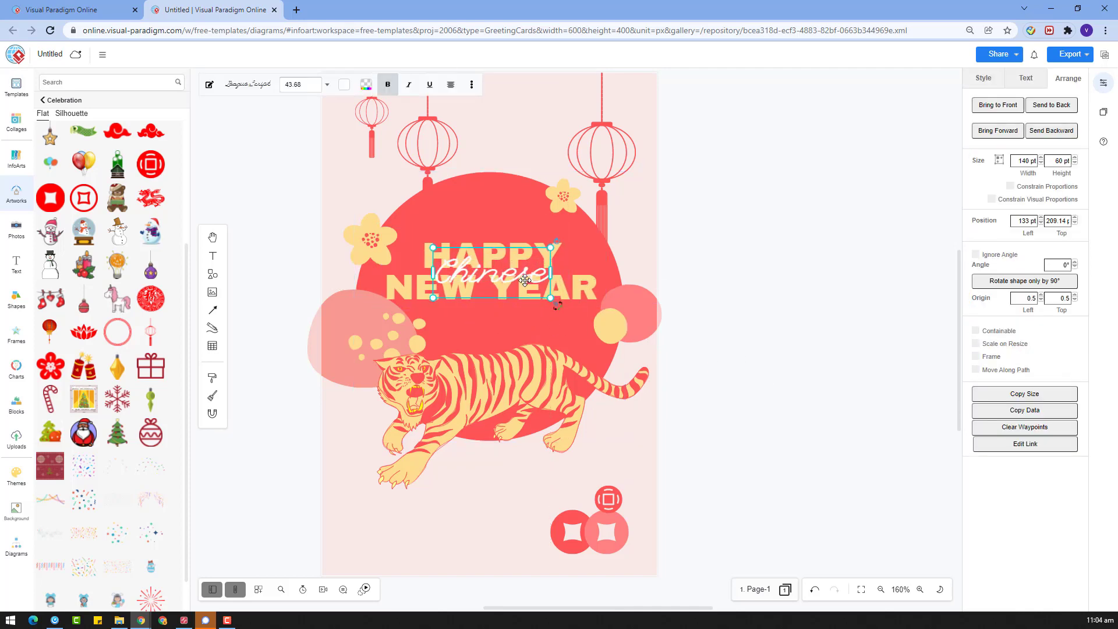
# Change the font color of the HAPPY text to the deeper yellow #FECE64
pyautogui.click(771, 259)
pyautogui.click(538, 289)
pyautogui.click(1025, 78)
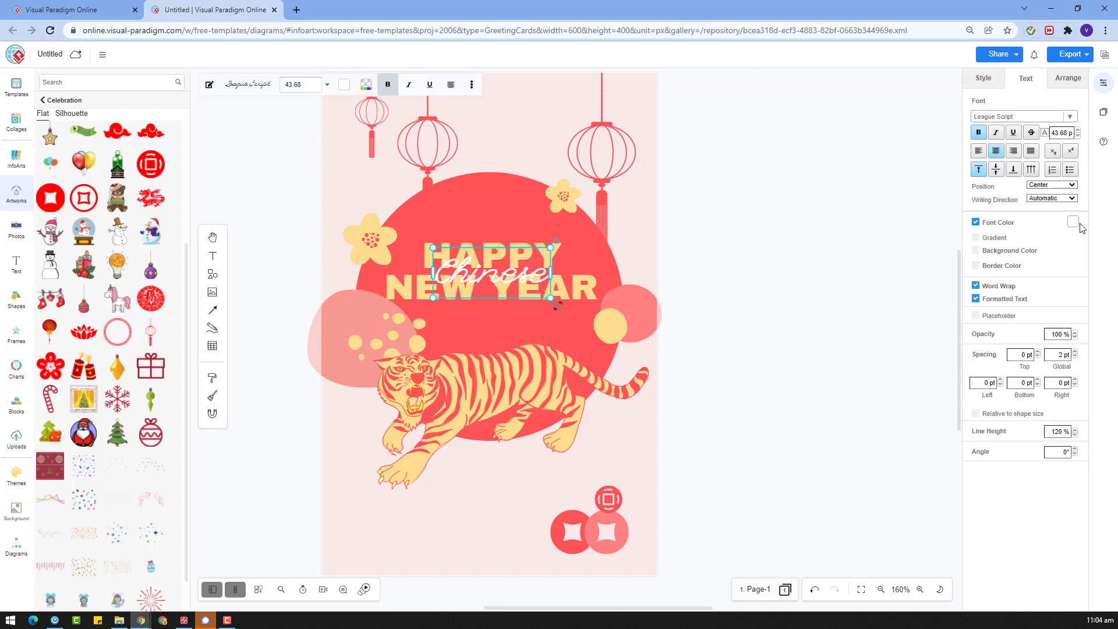
pyautogui.click(757, 262)
pyautogui.click(580, 281)
pyautogui.click(574, 247)
pyautogui.click(551, 251)
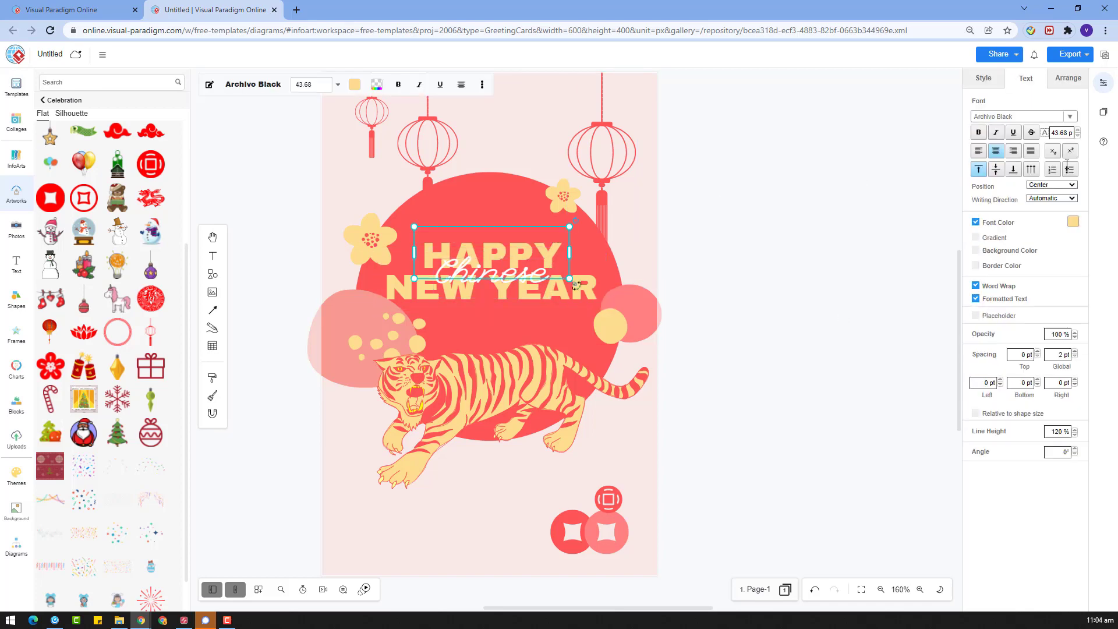
pyautogui.click(1072, 222)
pyautogui.click(976, 110)
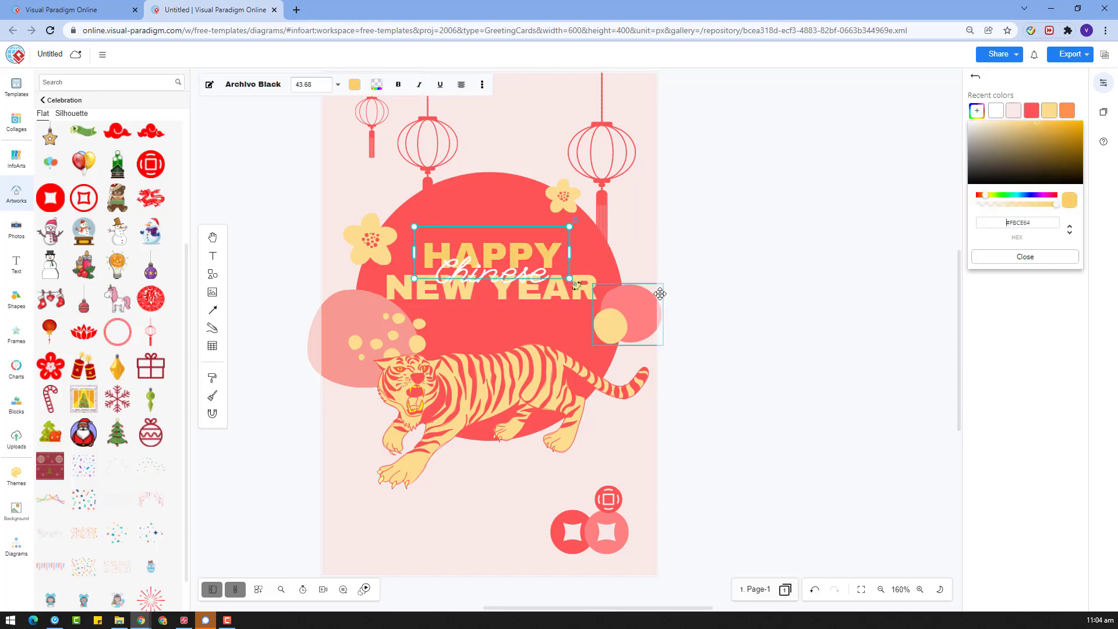
# Apply the same deeper yellow from the recent colors to the NEW YEAR text
pyautogui.click(585, 291)
pyautogui.click(1066, 222)
pyautogui.click(1032, 131)
pyautogui.click(757, 192)
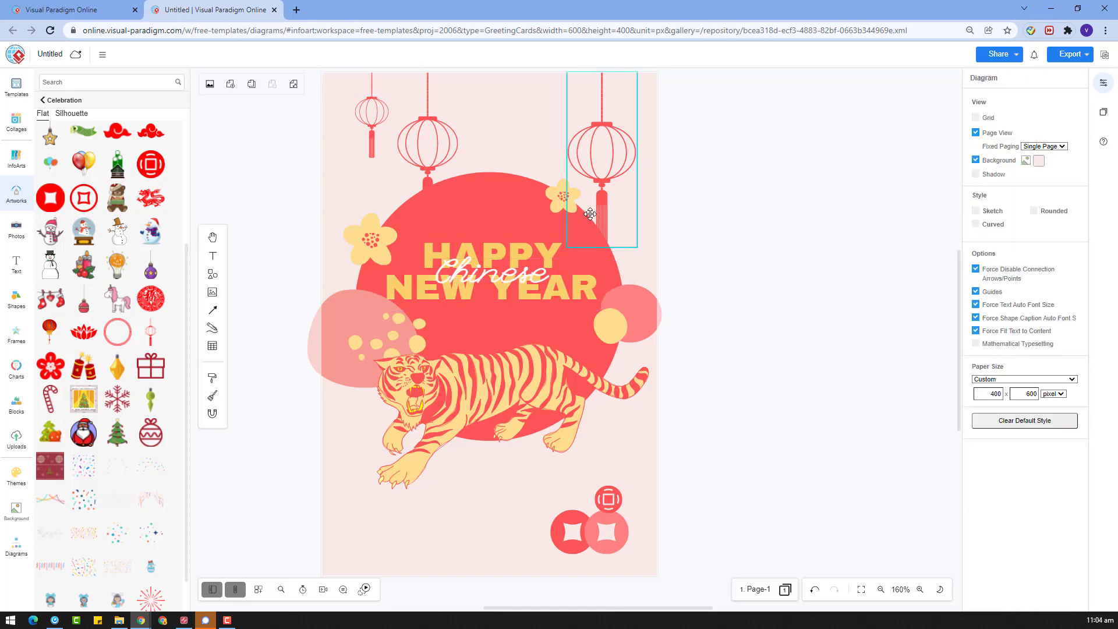
# Recolor the tiger's pale yellow body to the same deeper yellow as the greeting
pyautogui.click(567, 201)
pyautogui.click(985, 79)
pyautogui.click(781, 278)
pyautogui.click(644, 442)
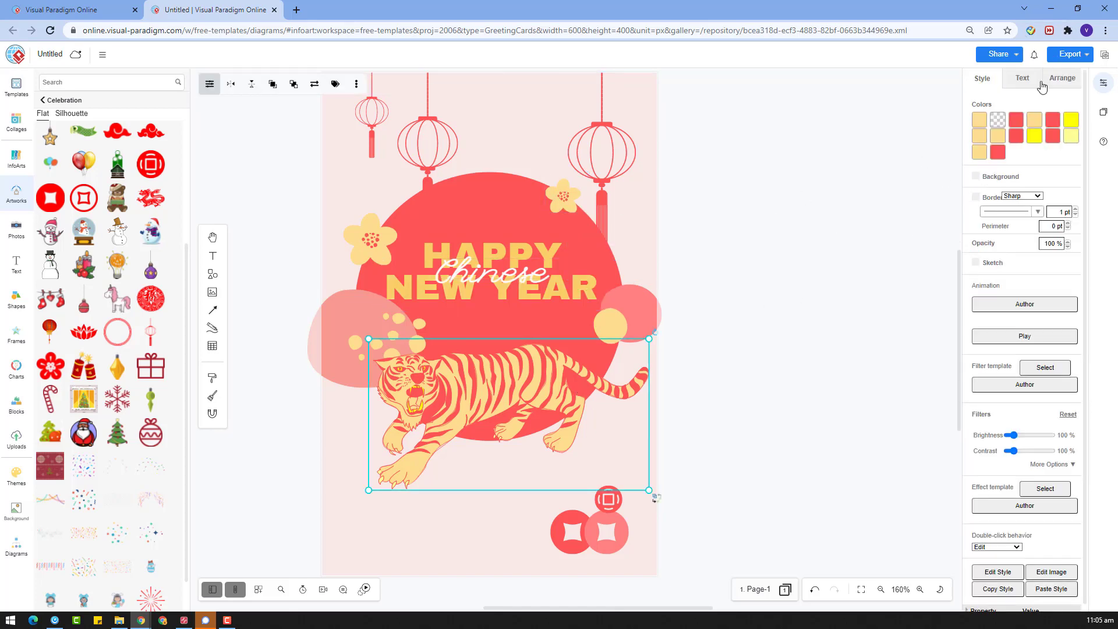
pyautogui.click(983, 122)
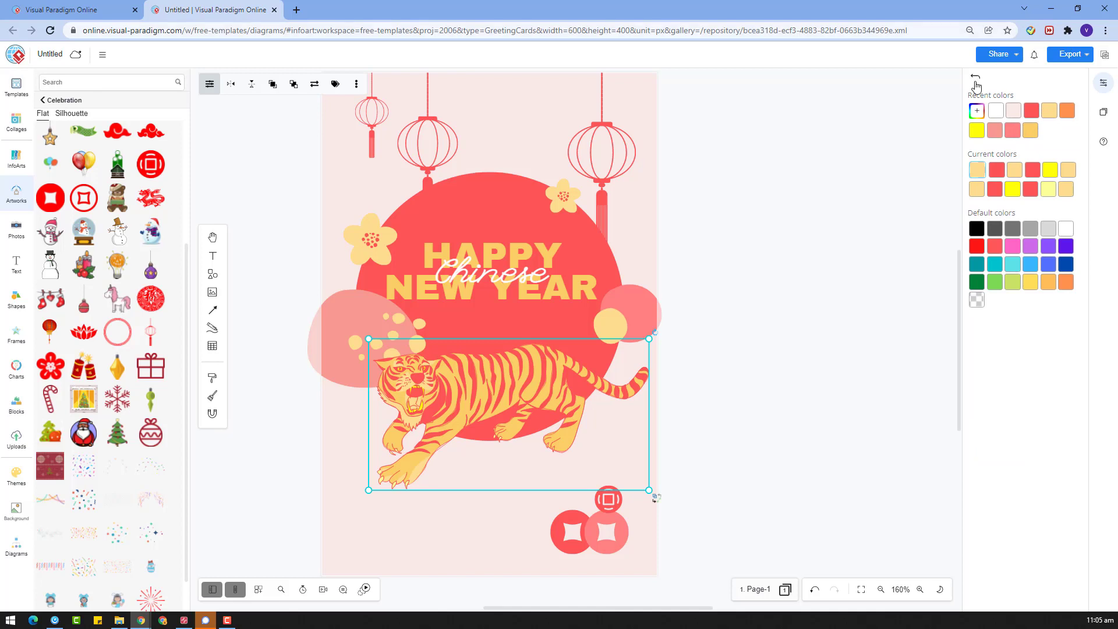
pyautogui.click(975, 81)
# Insert a cloud artwork beside the card and recolor it pale pink to match the background
pyautogui.click(635, 309)
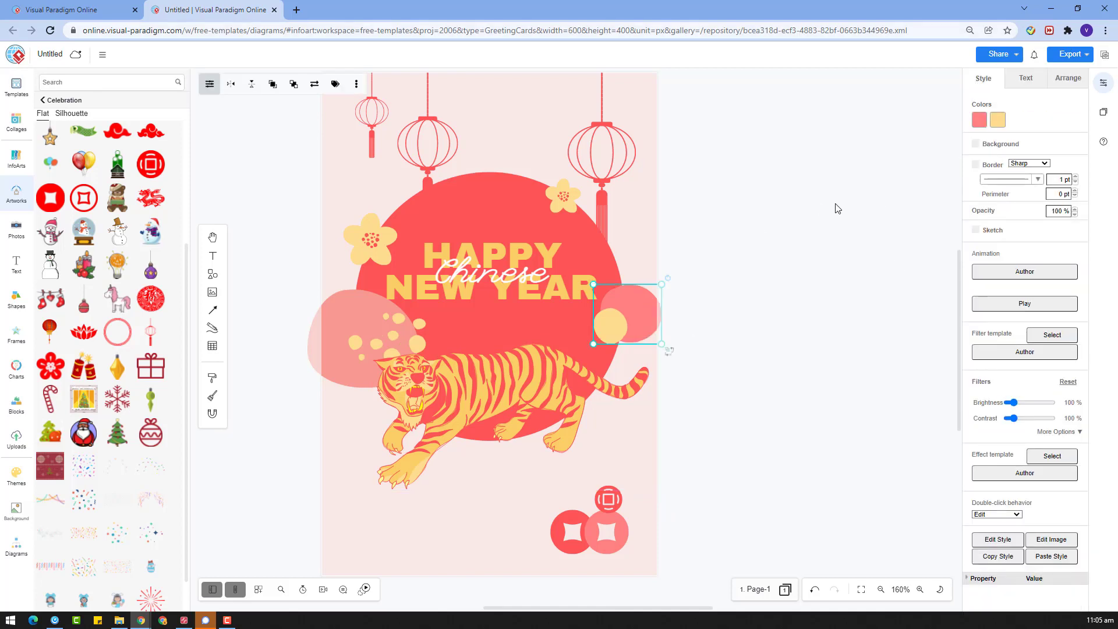
pyautogui.click(673, 315)
pyautogui.scroll(1, 673, 314)
pyautogui.scroll(-3, 691, 290)
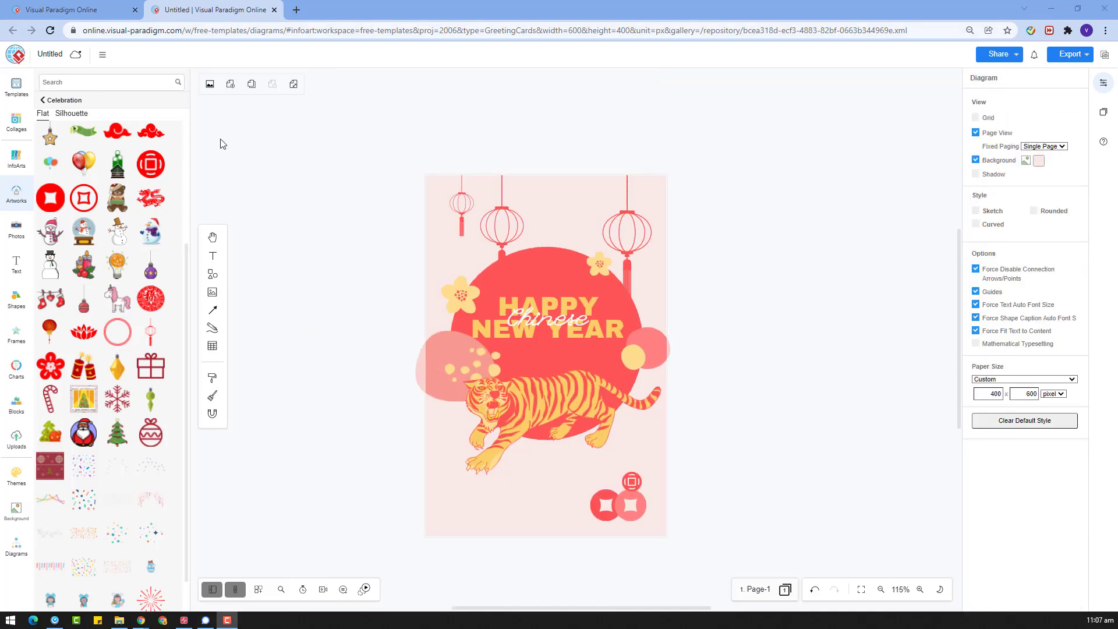
pyautogui.moveTo(156, 136); pyautogui.dragTo(818, 343)
pyautogui.click(978, 119)
pyautogui.click(1011, 113)
# Move the two-tone blob off the card and place the resized cloud over the coral circle's right edge
pyautogui.moveTo(657, 349); pyautogui.dragTo(796, 298)
pyautogui.click(815, 355)
pyautogui.moveTo(845, 332); pyautogui.dragTo(839, 335)
pyautogui.moveTo(818, 358); pyautogui.dragTo(672, 359)
pyautogui.click(770, 360)
# Move the spotted blob off the card and place a second pale pink cloud on the circle's left edge
pyautogui.moveTo(437, 367); pyautogui.dragTo(268, 251)
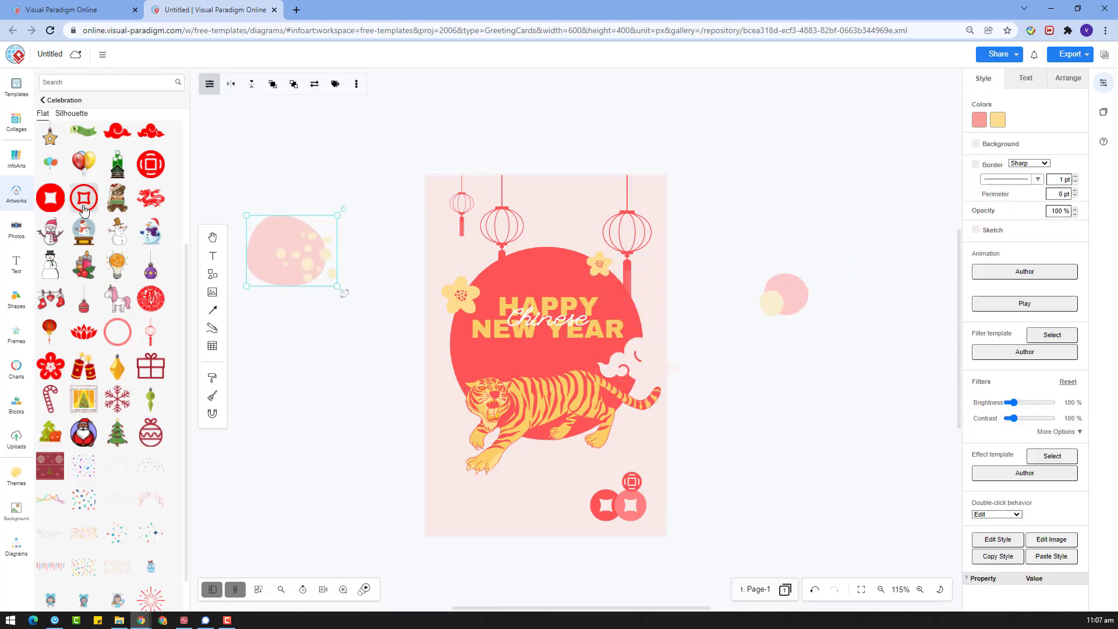
pyautogui.moveTo(117, 131); pyautogui.dragTo(447, 356)
pyautogui.click(979, 119)
pyautogui.click(1013, 114)
pyautogui.moveTo(499, 330); pyautogui.dragTo(488, 359)
# Paste copies of the left and right clouds beside the card
pyautogui.hotkey('ctrl', 'v')
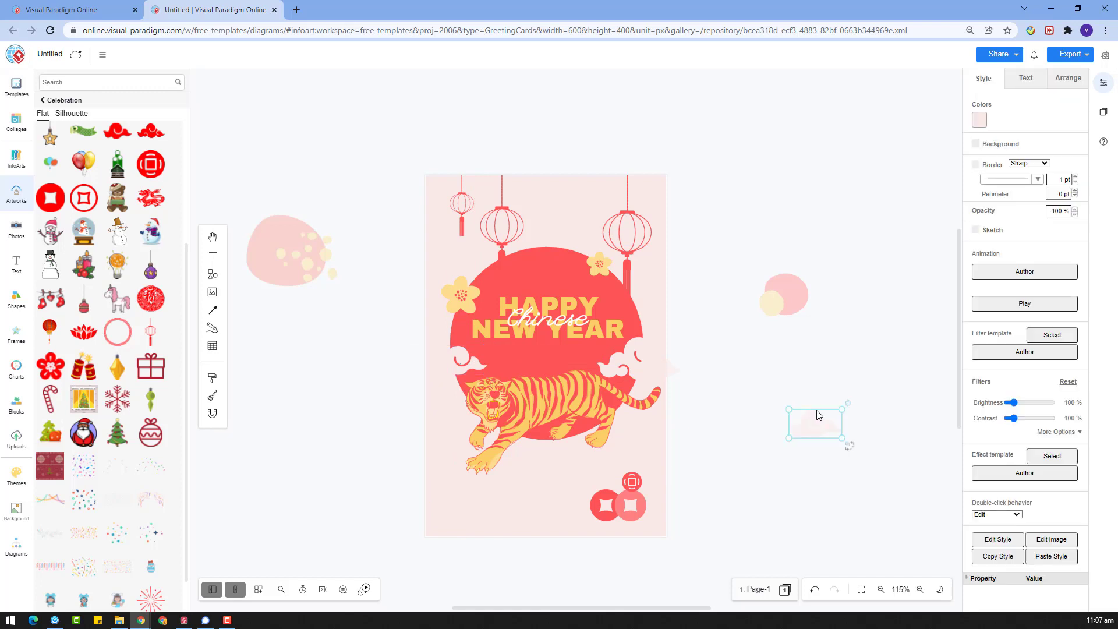
pyautogui.click(669, 368)
pyautogui.hotkey('ctrl', 'c')
pyautogui.hotkey('ctrl', 'v')
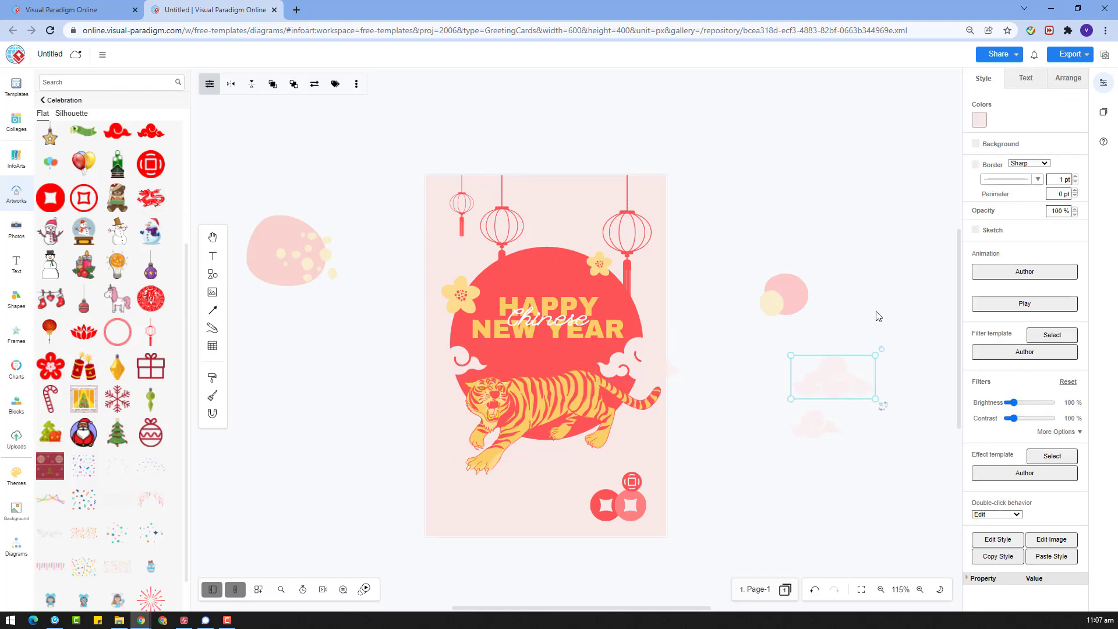
# Flip the larger cloud copy horizontally, shrink it and place it on the circle beneath the end of NEW YEAR
pyautogui.click(1067, 78)
pyautogui.click(997, 342)
pyautogui.moveTo(856, 354); pyautogui.dragTo(601, 350)
pyautogui.click(670, 340)
# Move the HAPPY, Chinese and NEW YEAR texts together slightly upward on the circle
pyautogui.click(609, 330)
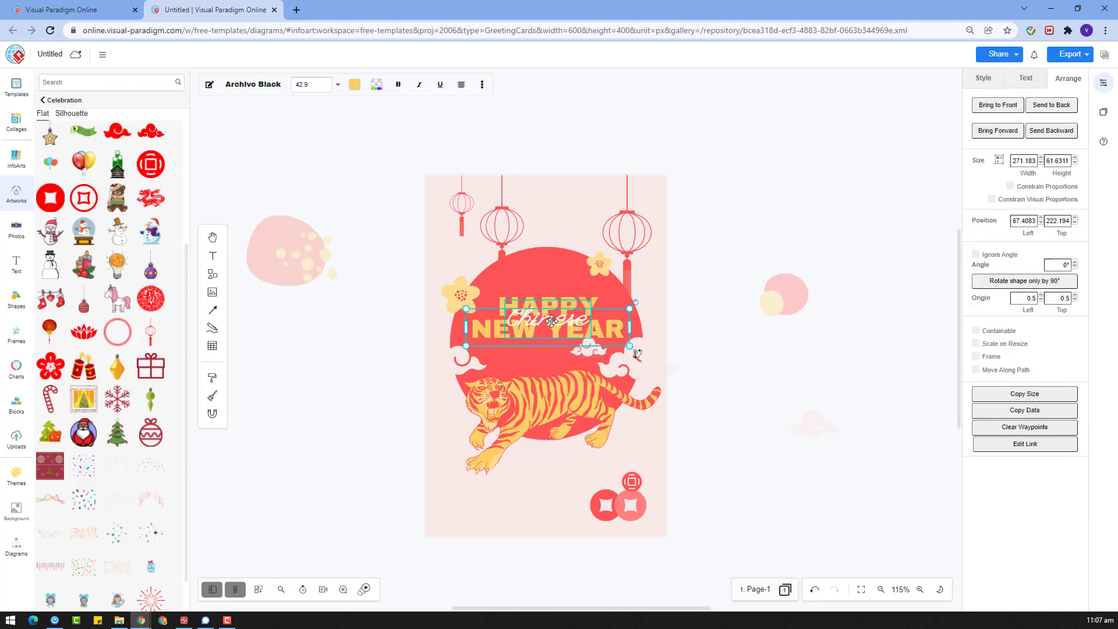
pyautogui.keyDown('shift'); pyautogui.click(577, 319); pyautogui.keyUp('shift')
pyautogui.keyDown('shift'); pyautogui.click(557, 304); pyautogui.keyUp('shift')
pyautogui.moveTo(557, 306); pyautogui.dragTo(556, 302)
# Shrink the remaining cloud copy to about 72 × 40 pt and place it beneath the start of NEW YEAR
pyautogui.click(817, 432)
pyautogui.scroll(2, 835, 424)
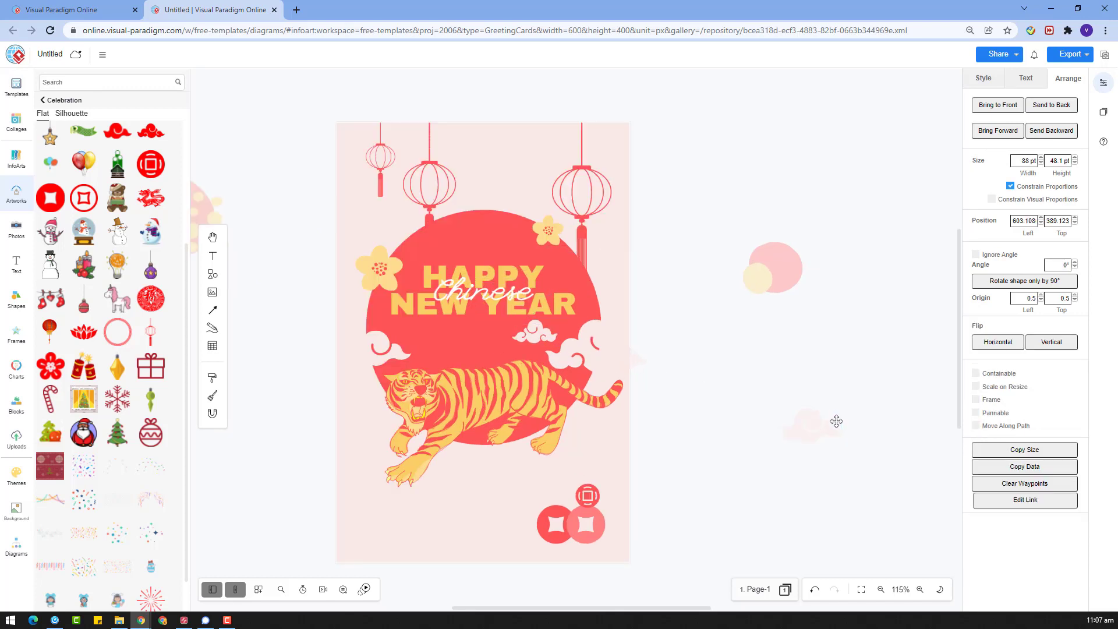
pyautogui.moveTo(843, 408); pyautogui.dragTo(424, 328)
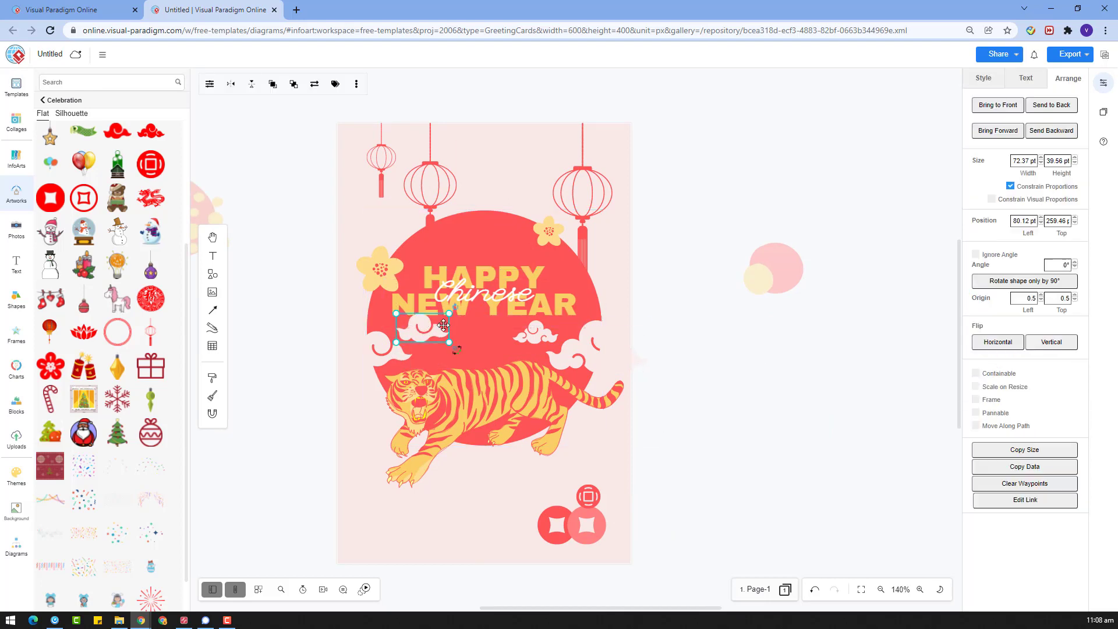
pyautogui.click(707, 346)
# Paste another cloud copy, shrink it and place it on the circle above HAPPY
pyautogui.click(623, 356)
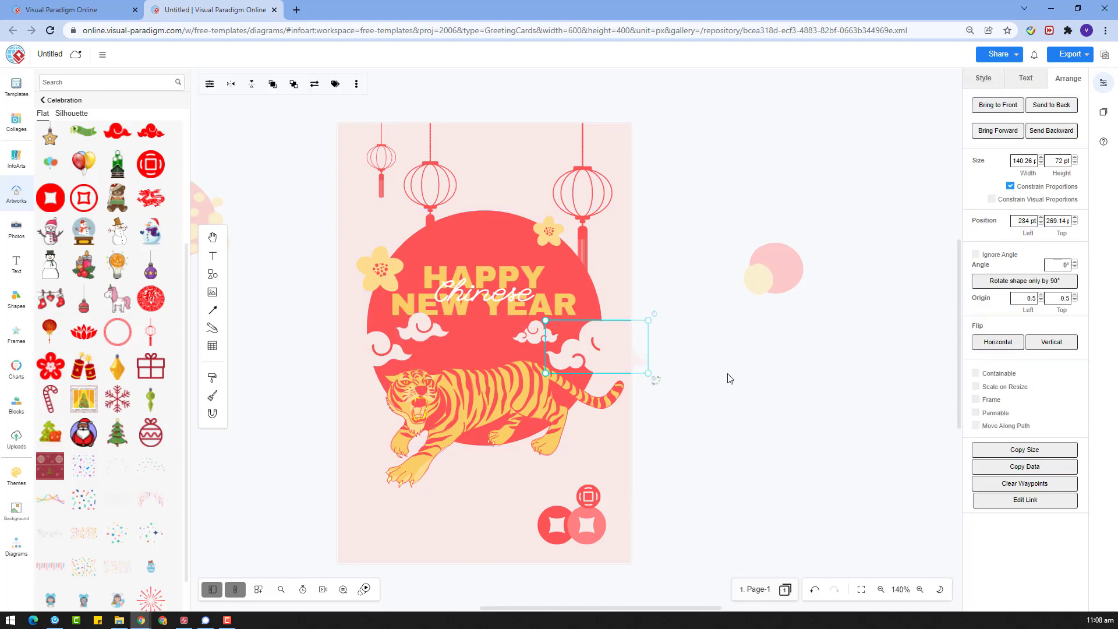
pyautogui.hotkey('ctrl', 'v')
pyautogui.moveTo(827, 371); pyautogui.dragTo(768, 403)
pyautogui.moveTo(751, 411); pyautogui.dragTo(511, 244)
pyautogui.click(765, 364)
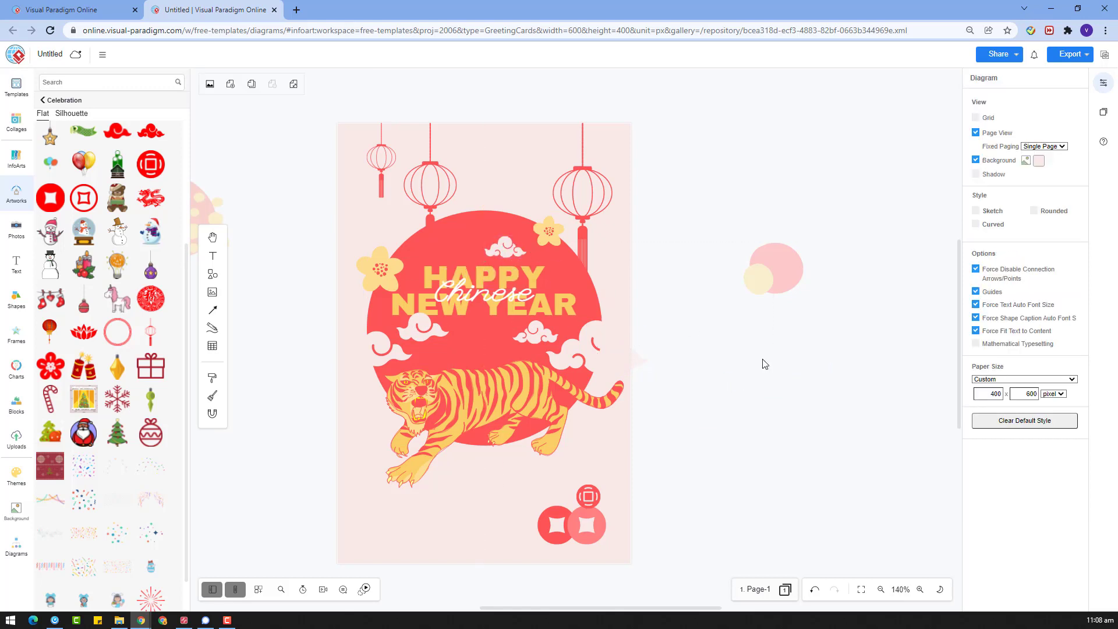
# Shrink the small yellow flower and move it from the circle's upper edge to just above the tiger's back
pyautogui.click(545, 234)
pyautogui.moveTo(564, 218); pyautogui.dragTo(463, 353)
pyautogui.hotkey('ctrl', 'z')
pyautogui.click(544, 236)
pyautogui.click(720, 374)
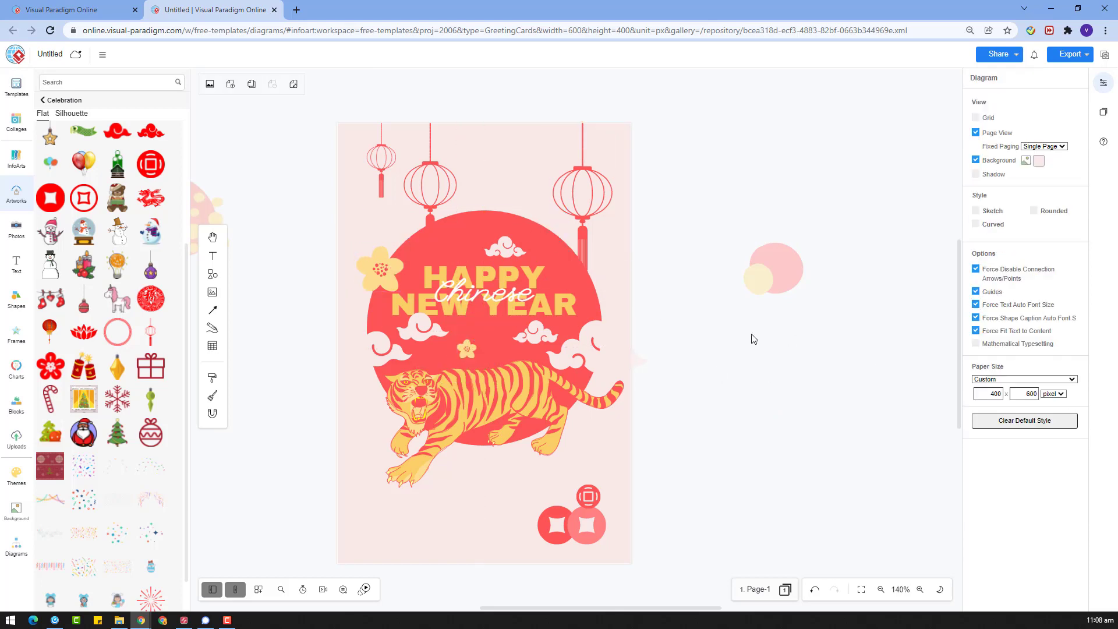
# Try placing the two-tone blob behind the right lantern over the circle's edge, and undo it
pyautogui.moveTo(771, 279); pyautogui.dragTo(578, 255)
pyautogui.rightClick(574, 166)
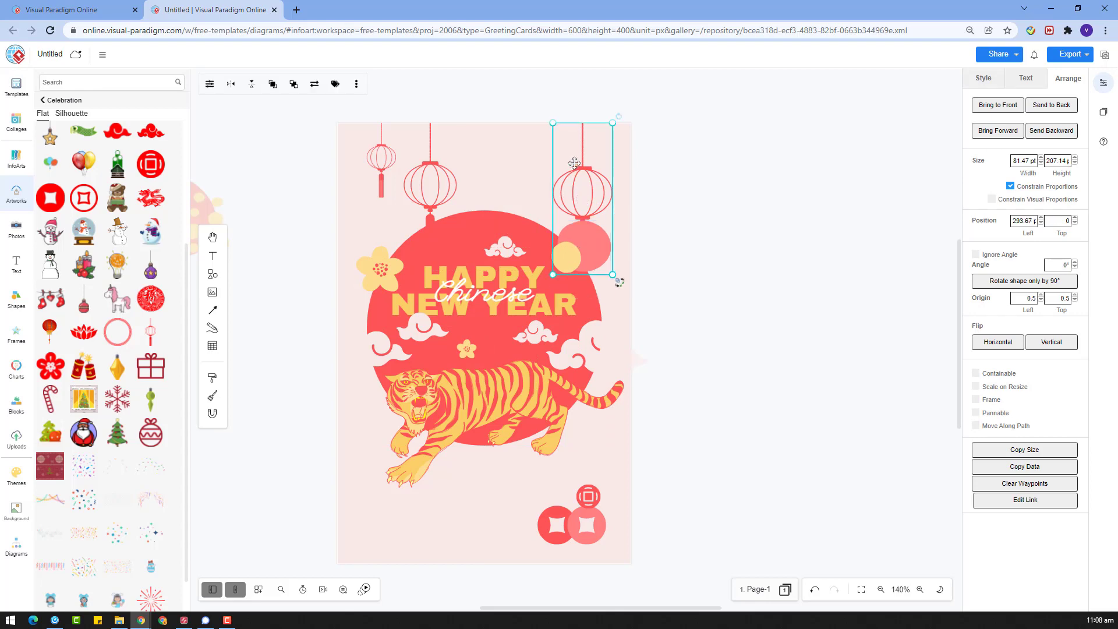
pyautogui.moveTo(741, 349)
pyautogui.click(781, 342)
pyautogui.click(763, 267)
pyautogui.click(612, 254)
pyautogui.click(740, 292)
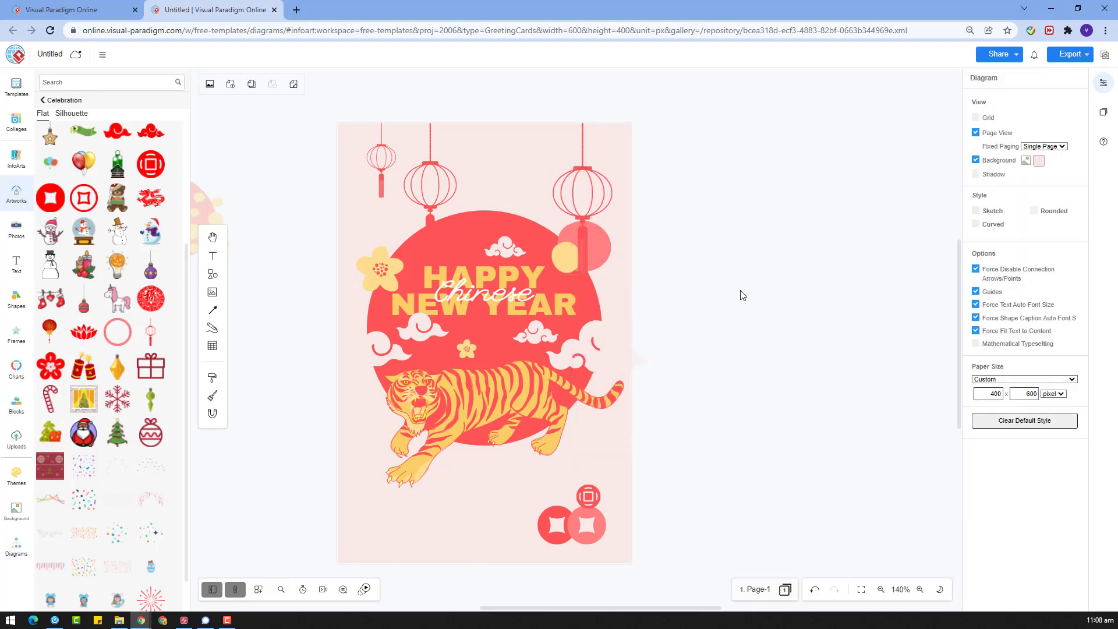
pyautogui.hotkey('ctrl', 'z')
pyautogui.hotkey('ctrl', 'z')
pyautogui.click(836, 321)
# Try placing the two-tone blob behind the tiger's hind legs
pyautogui.moveTo(778, 271); pyautogui.dragTo(586, 400)
pyautogui.rightClick(479, 400)
pyautogui.moveTo(524, 483)
pyautogui.click(695, 487)
pyautogui.click(768, 452)
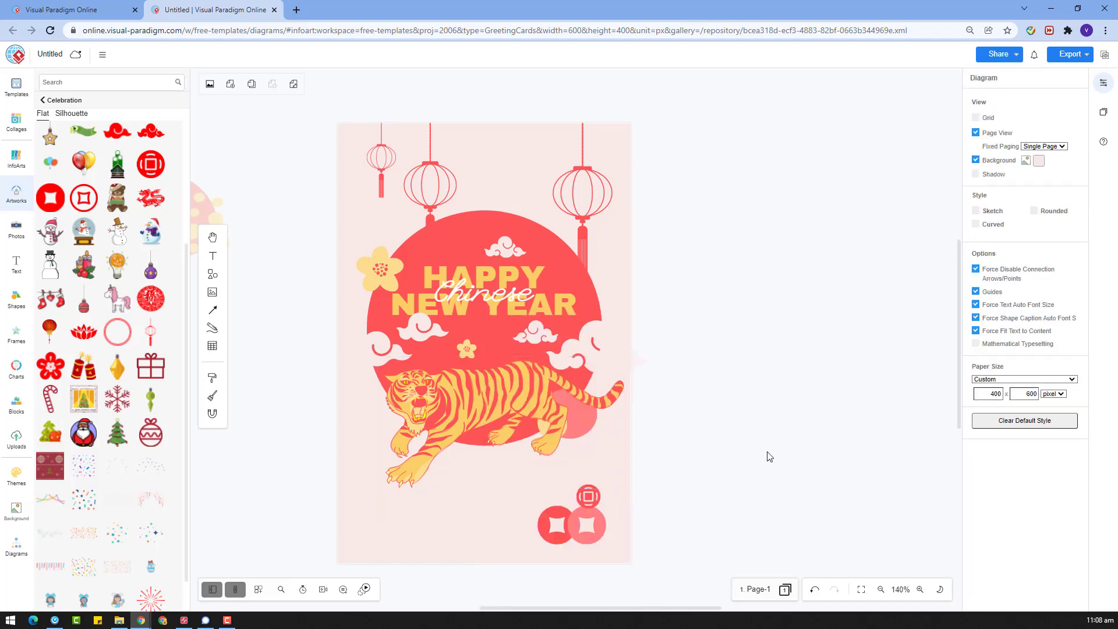
# Delete the two-tone blob and slightly enlarge the cloud on the circle's left edge
pyautogui.moveTo(739, 470); pyautogui.dragTo(539, 381)
pyautogui.press('Delete')
pyautogui.click(361, 342)
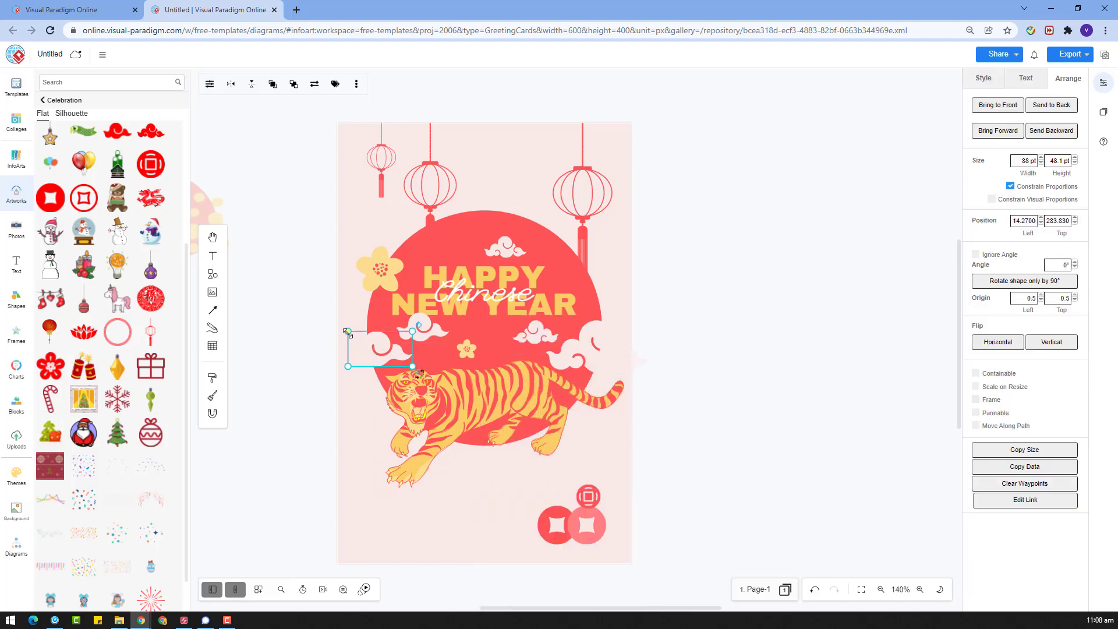
pyautogui.moveTo(348, 332); pyautogui.dragTo(337, 325)
pyautogui.click(297, 387)
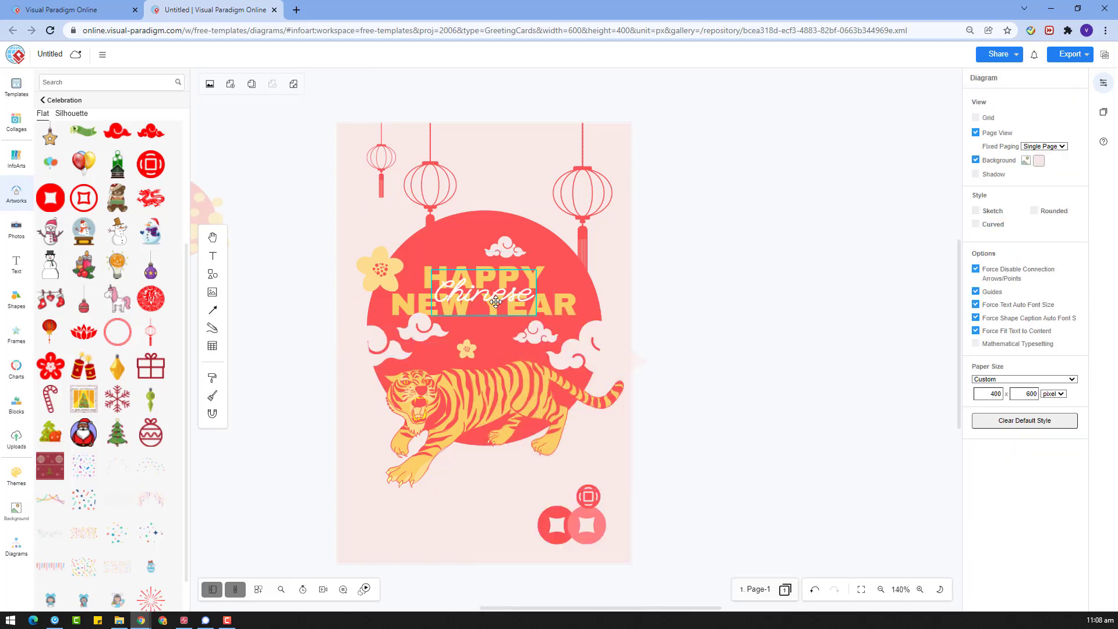
pyautogui.click(483, 291)
pyautogui.click(1025, 77)
pyautogui.click(1075, 231)
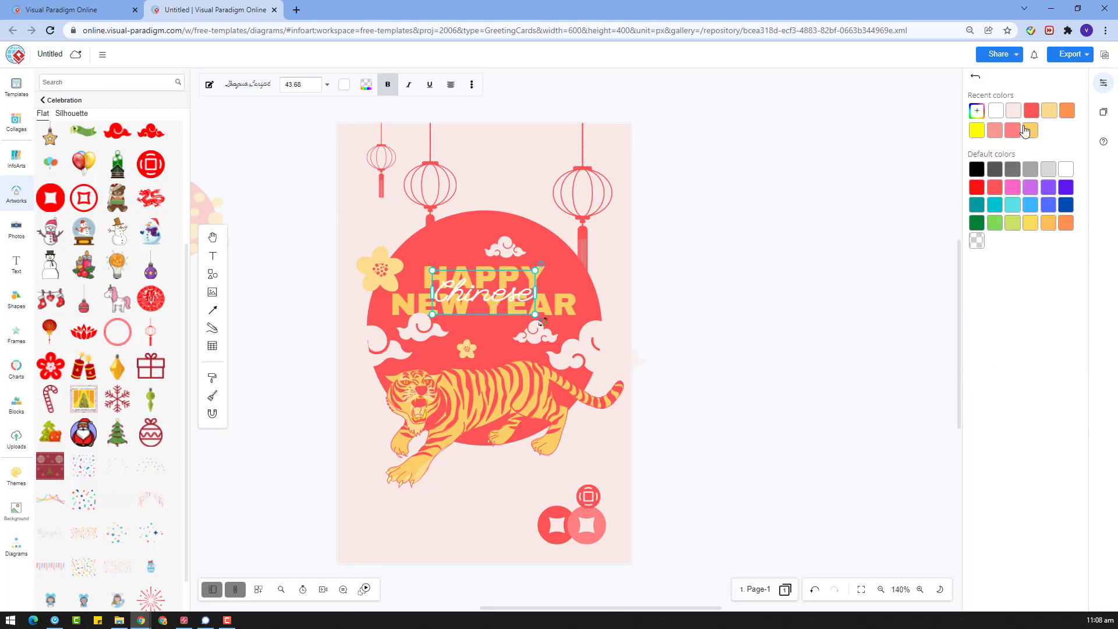
pyautogui.click(839, 289)
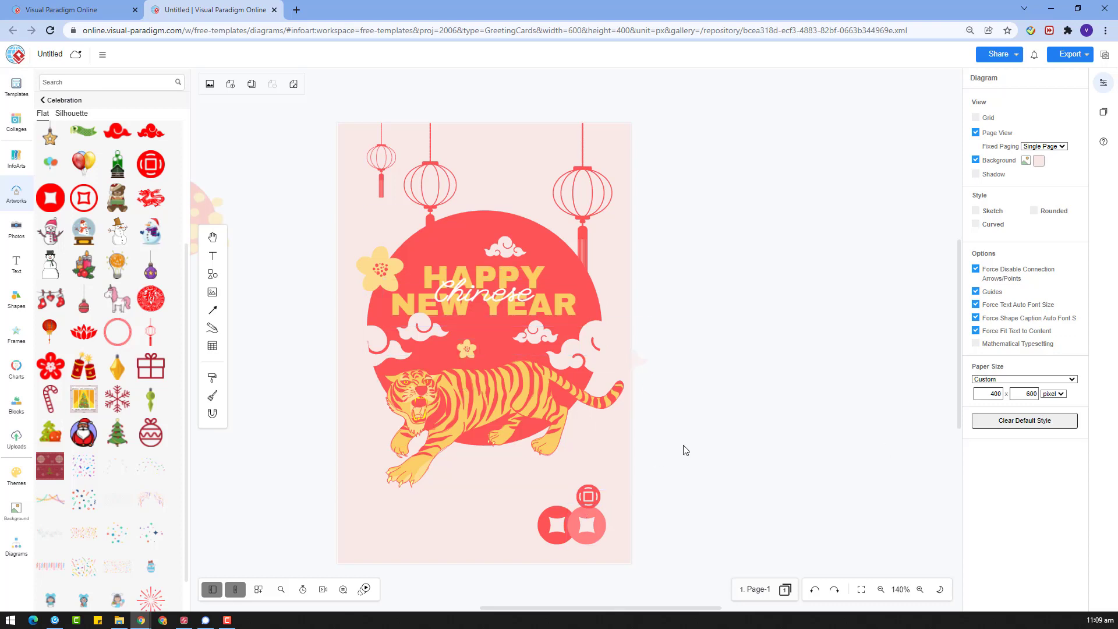
# Delete the three coins and move the circle with its greeting, clouds, flowers and tiger slightly down the card
pyautogui.moveTo(658, 463); pyautogui.dragTo(469, 533)
pyautogui.press('Delete')
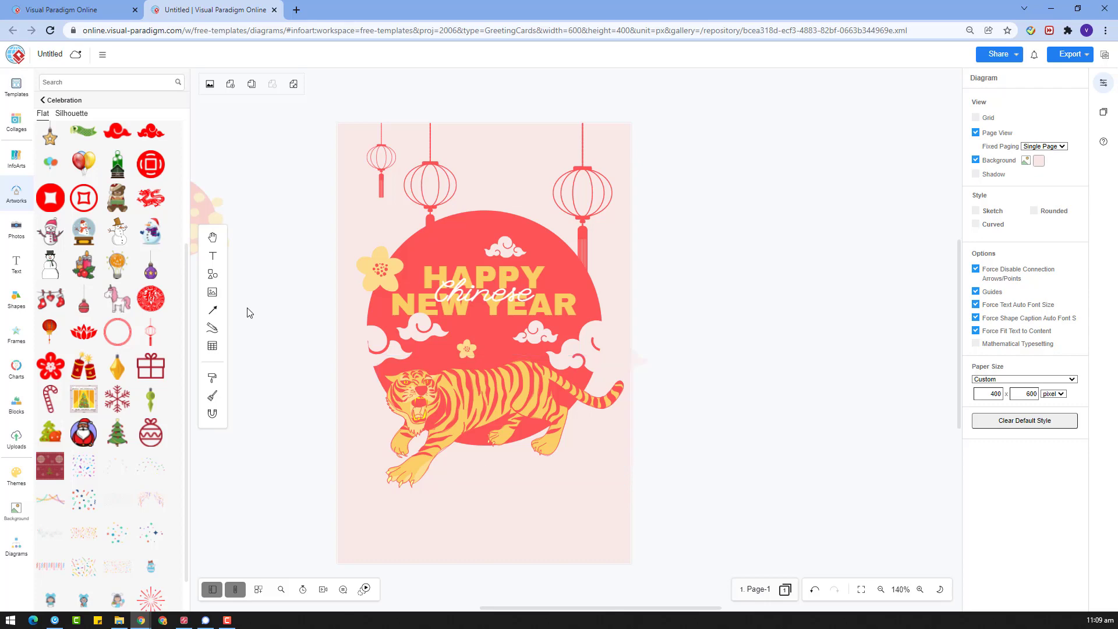
pyautogui.moveTo(674, 543); pyautogui.dragTo(305, 205)
pyautogui.moveTo(499, 258); pyautogui.dragTo(546, 293)
pyautogui.click(748, 287)
# Shift the circle with its artwork slightly down the card and slightly enlarge the right lantern
pyautogui.click(591, 200)
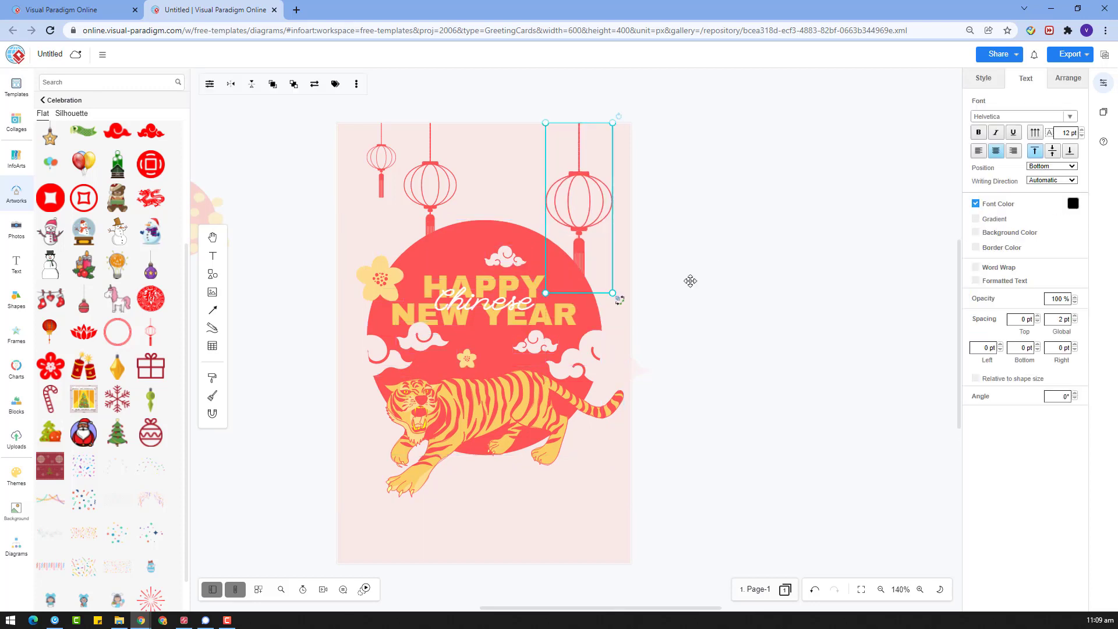
pyautogui.click(761, 278)
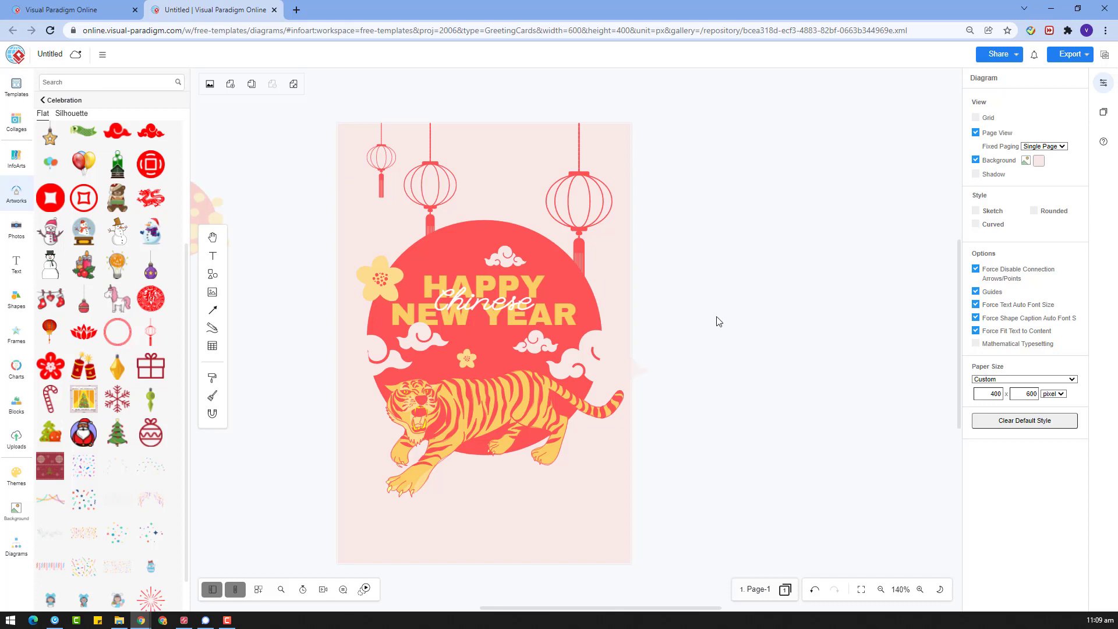
pyautogui.click(610, 346)
pyautogui.click(741, 319)
# Try adding a large lantern overhanging the card's left edge, and nudge the small lantern slightly right
pyautogui.click(386, 173)
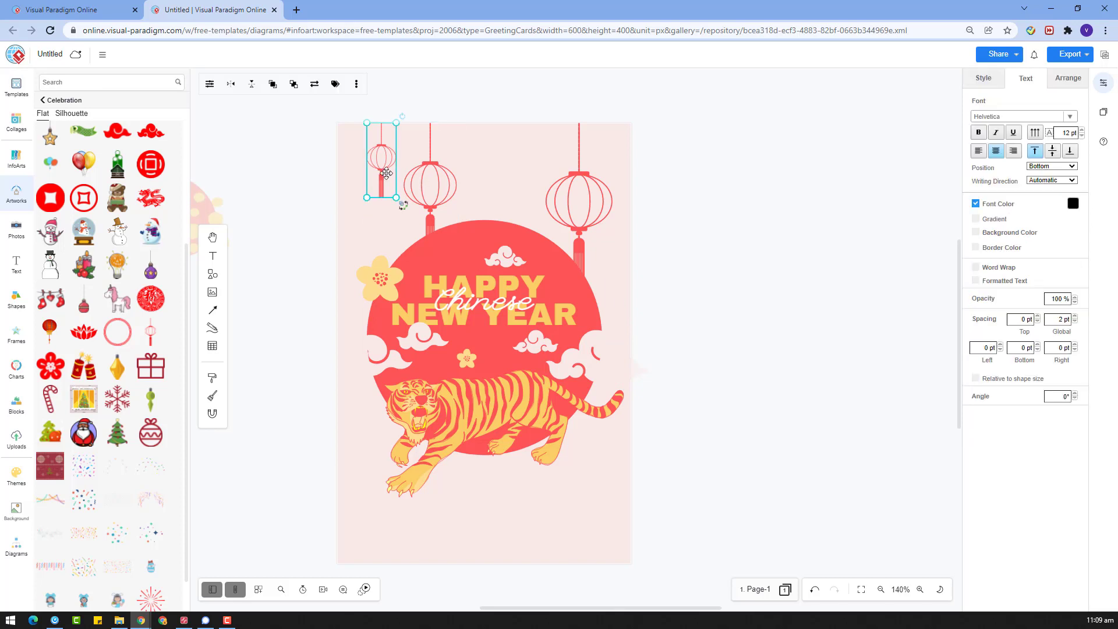
pyautogui.hotkey('ctrl', 'v')
pyautogui.moveTo(677, 279); pyautogui.dragTo(649, 349)
pyautogui.moveTo(682, 277); pyautogui.dragTo(353, 196)
pyautogui.moveTo(383, 156); pyautogui.dragTo(390, 156)
pyautogui.click(738, 178)
pyautogui.click(336, 267)
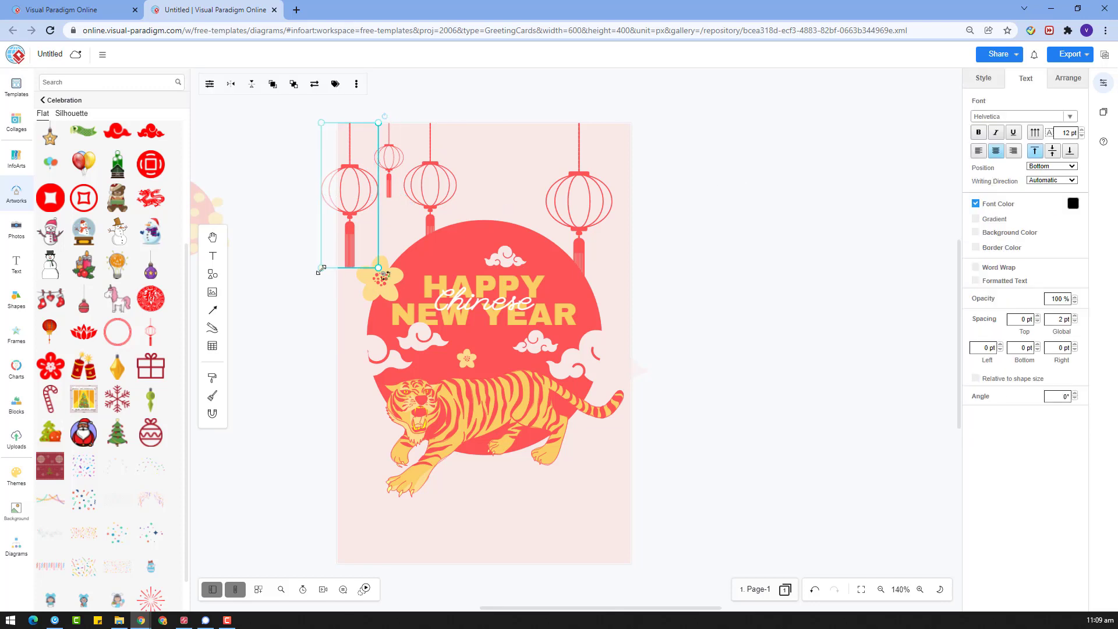
pyautogui.moveTo(349, 221); pyautogui.dragTo(323, 203)
pyautogui.click(758, 267)
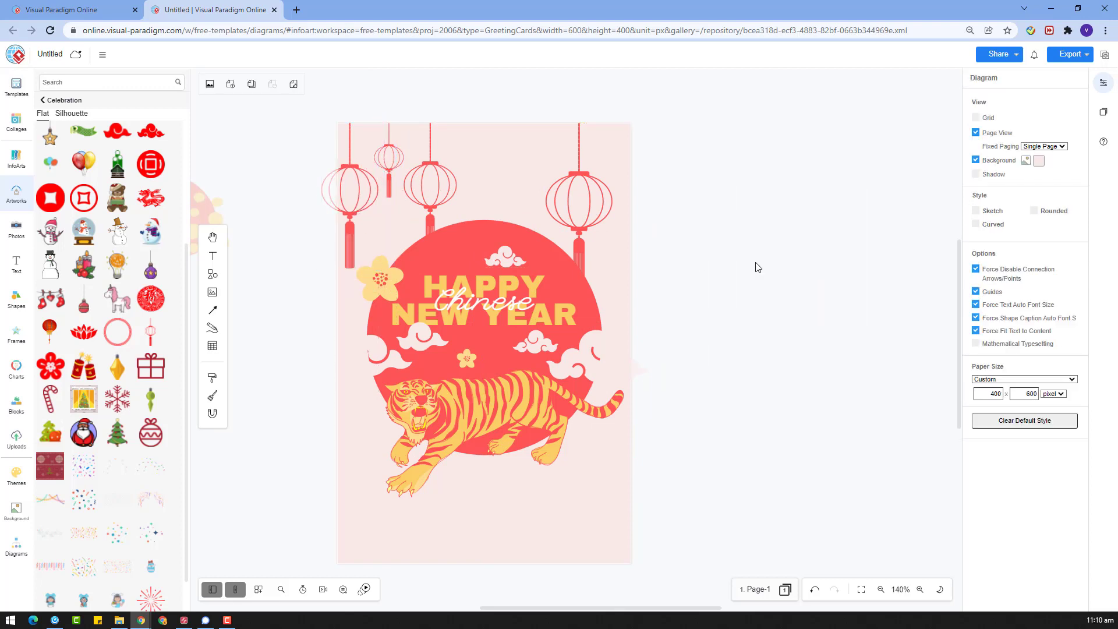
# Shrink the right lantern, duplicate it, and hang an enlarged copy near the card's upper right edge
pyautogui.click(594, 219)
pyautogui.moveTo(613, 293); pyautogui.dragTo(555, 198)
pyautogui.hotkey('ctrl', 'v')
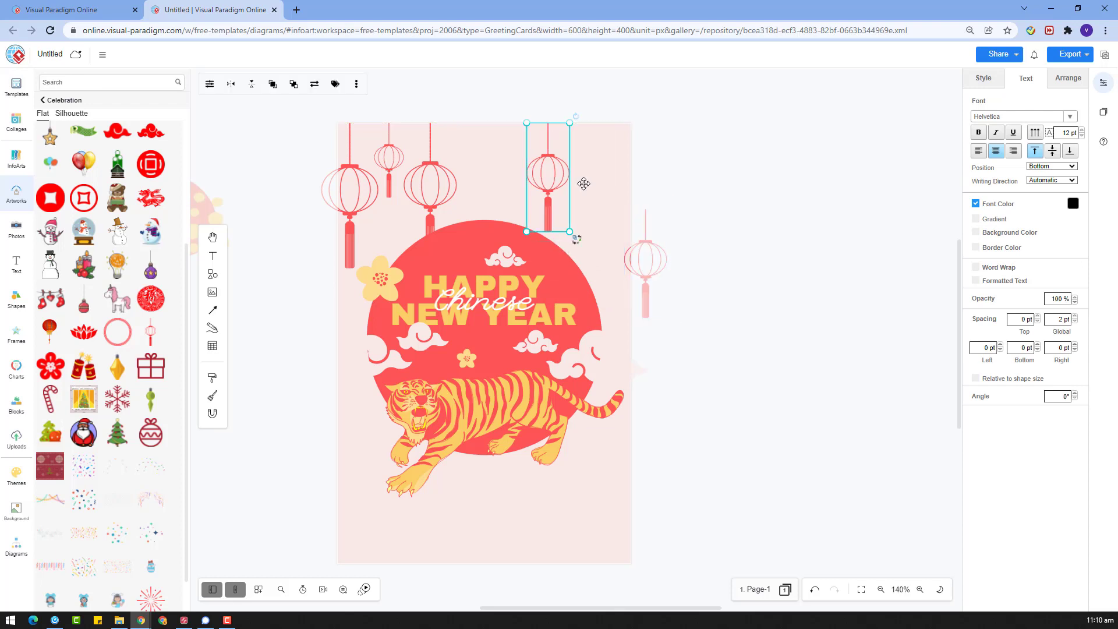
pyautogui.moveTo(648, 259); pyautogui.dragTo(596, 174)
pyautogui.moveTo(575, 232); pyautogui.dragTo(552, 291)
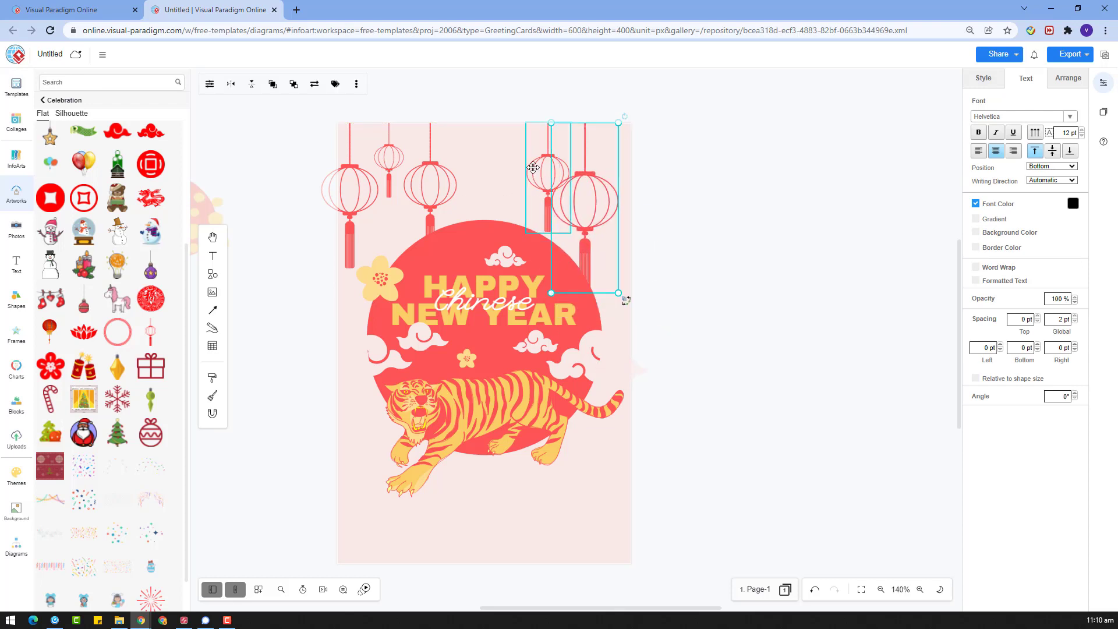
# Try making the lantern beside the large right one small and hanging it a little to its left
pyautogui.moveTo(546, 169); pyautogui.dragTo(528, 169)
pyautogui.moveTo(550, 231); pyautogui.dragTo(535, 190)
pyautogui.click(744, 217)
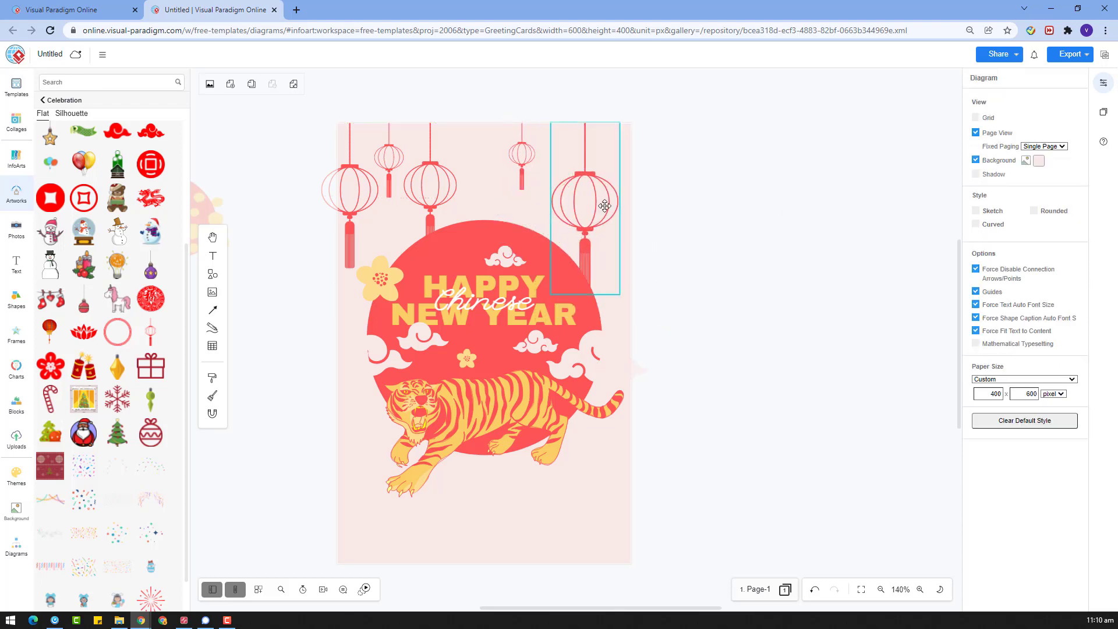
pyautogui.moveTo(603, 205); pyautogui.dragTo(609, 212)
pyautogui.click(535, 173)
pyautogui.moveTo(537, 176); pyautogui.dragTo(547, 176)
pyautogui.click(769, 286)
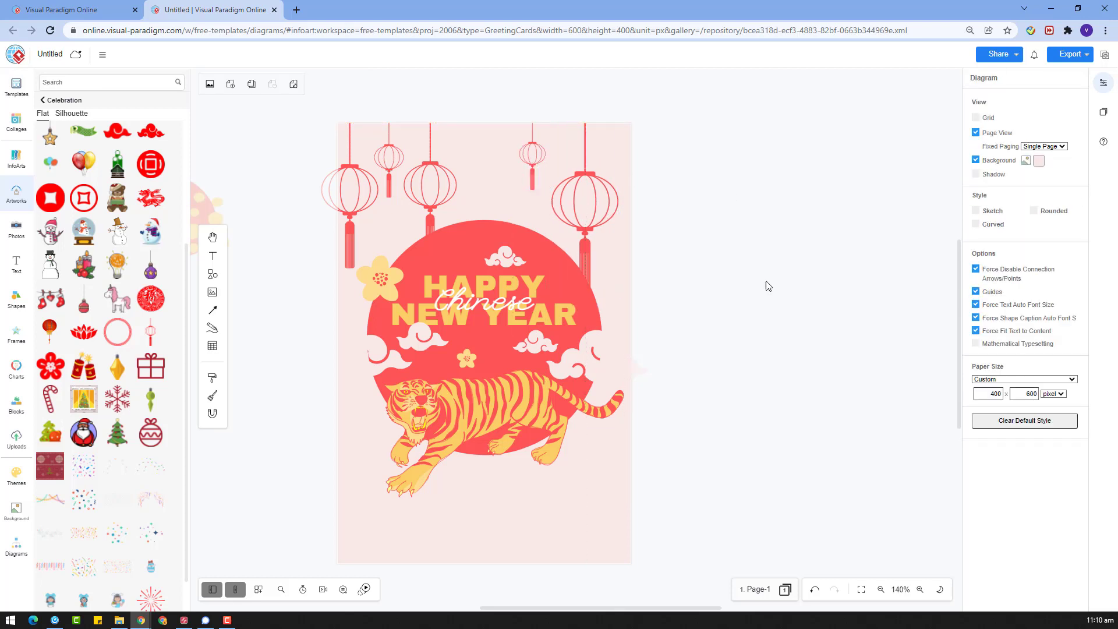
# Delete the lantern overhanging the card's left edge and the small one beside the large right lantern
pyautogui.click(362, 203)
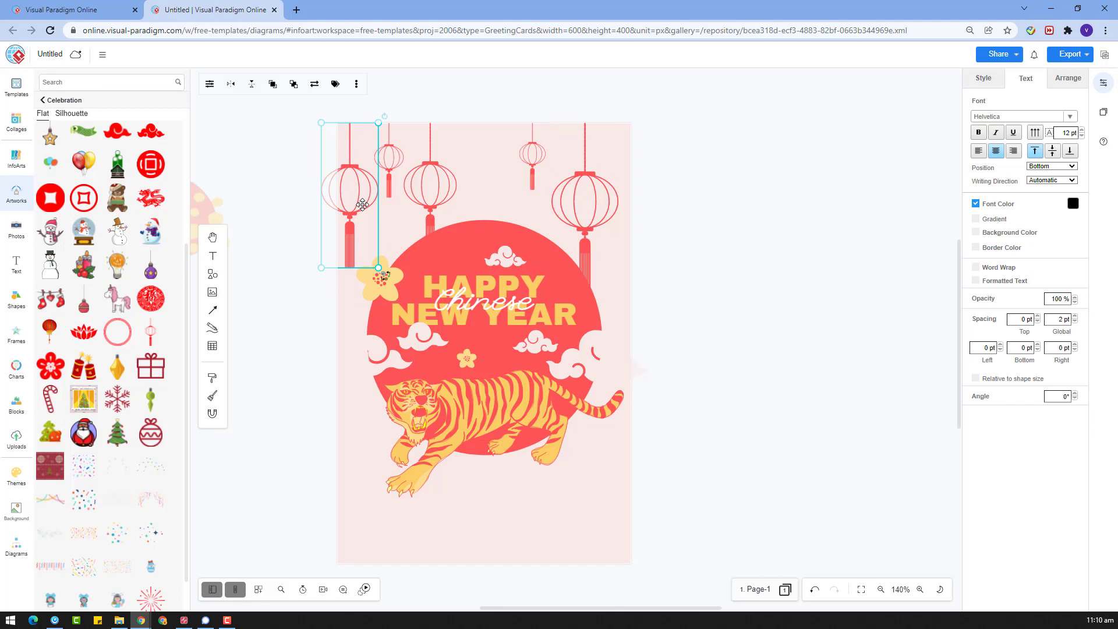
pyautogui.click(530, 157)
pyautogui.click(344, 173)
pyautogui.press('Delete')
pyautogui.click(540, 164)
pyautogui.press('Delete')
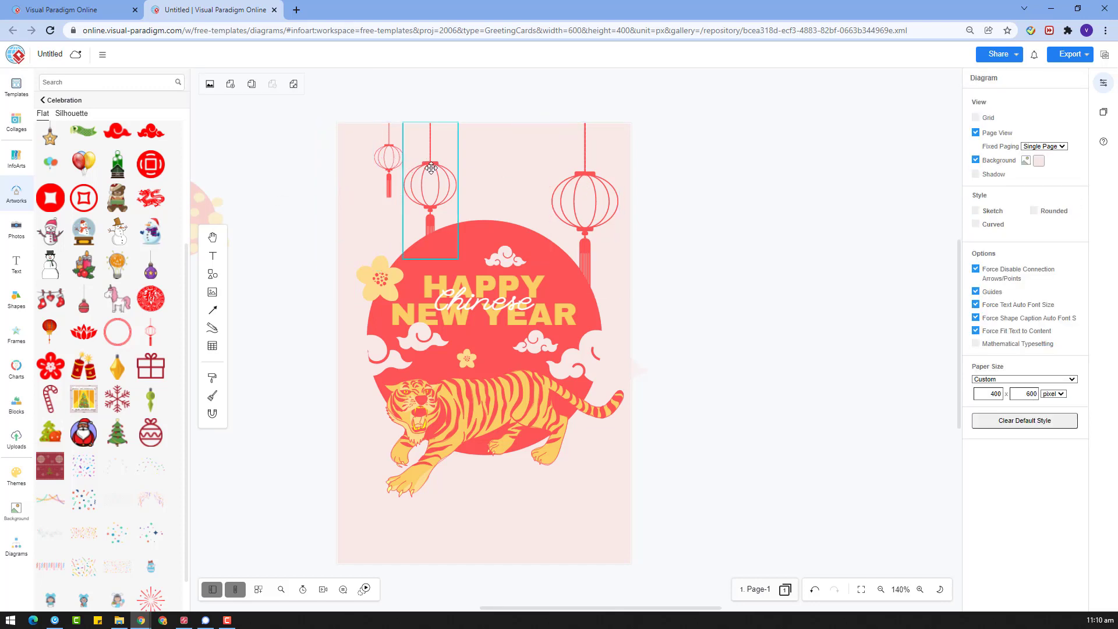
# Shift the remaining small and medium lanterns together toward the card's left edge
pyautogui.click(430, 167)
pyautogui.keyDown('shift'); pyautogui.click(397, 164); pyautogui.keyUp('shift')
pyautogui.moveTo(443, 176); pyautogui.dragTo(423, 175)
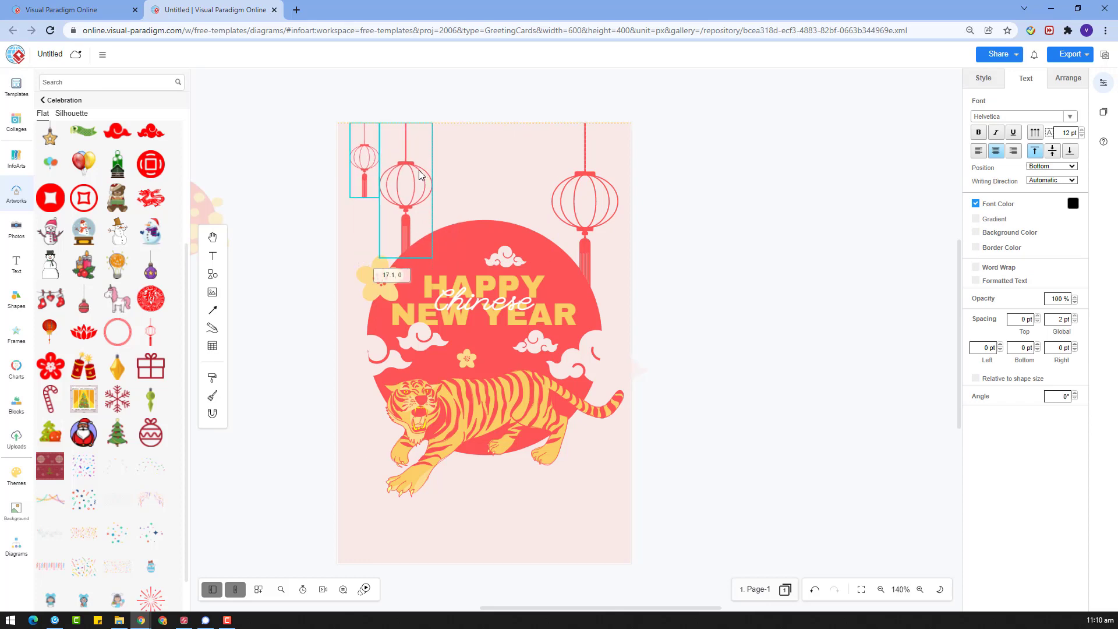
pyautogui.click(489, 177)
pyautogui.click(606, 407)
pyautogui.click(710, 418)
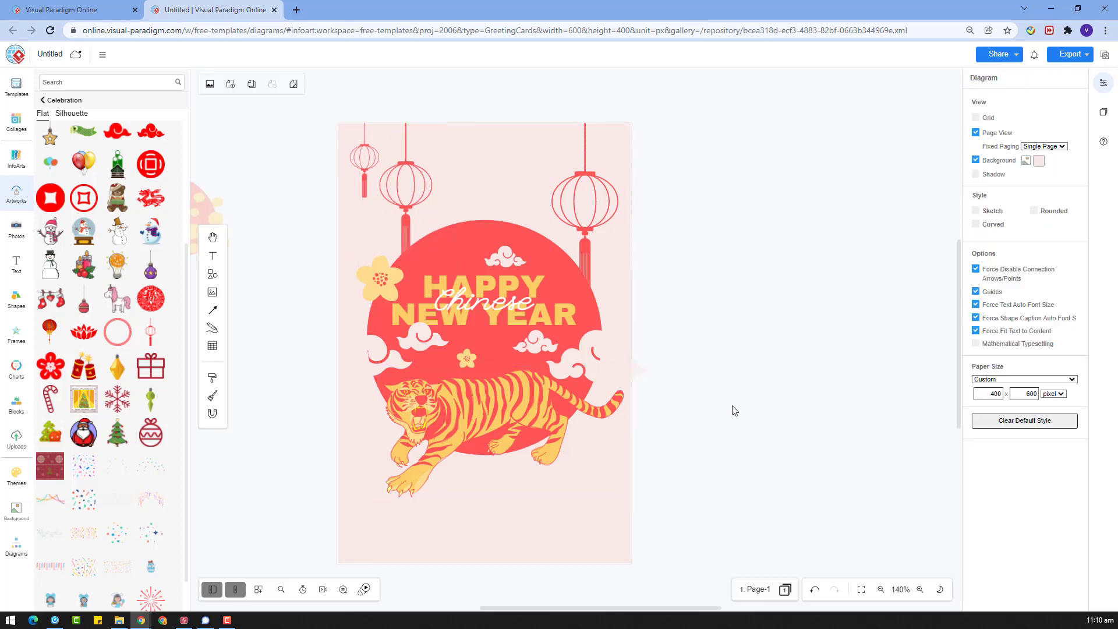
# Add the text "May New Year Brings You Love & Properous" below the tiger
pyautogui.scroll(-4, 720, 389)
pyautogui.scroll(3, 721, 393)
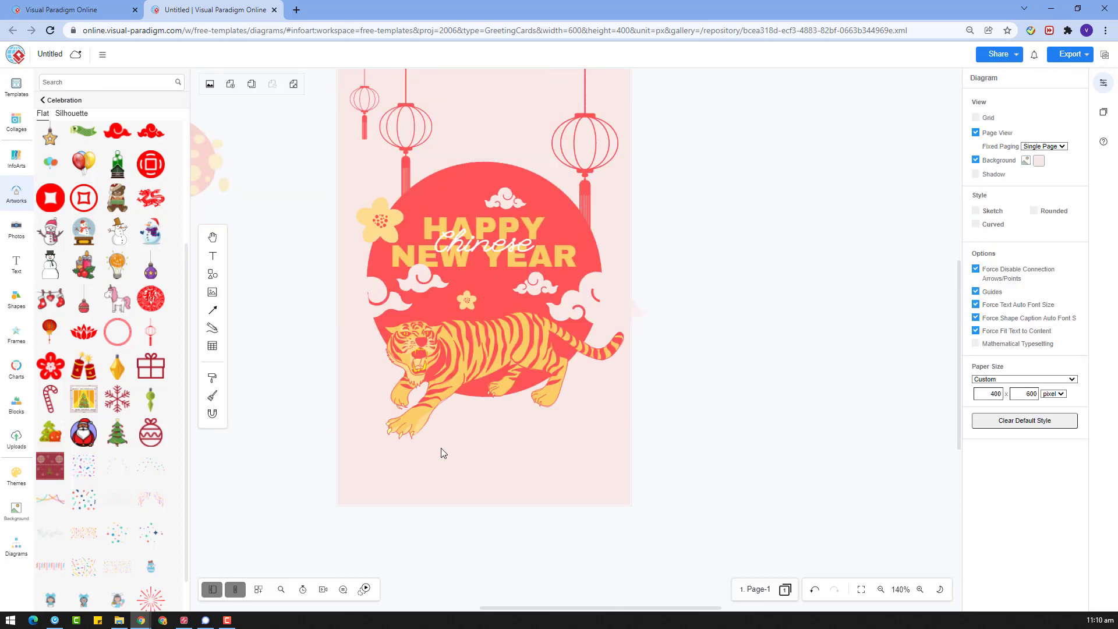
pyautogui.click(441, 453)
pyautogui.click(520, 471)
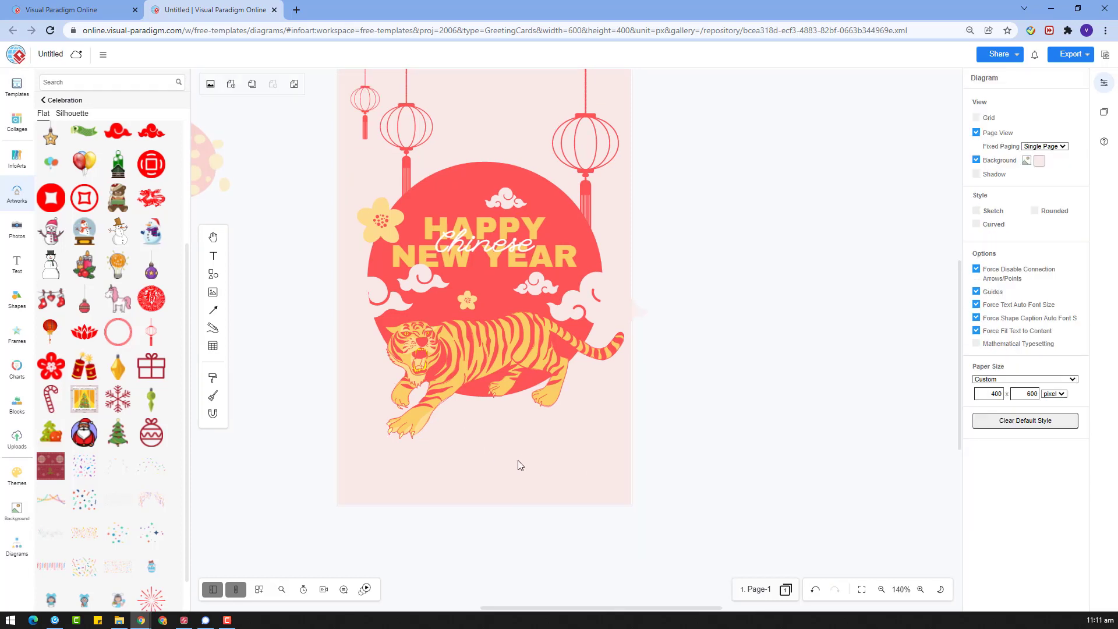
pyautogui.doubleClick(520, 465)
pyautogui.write('May New')
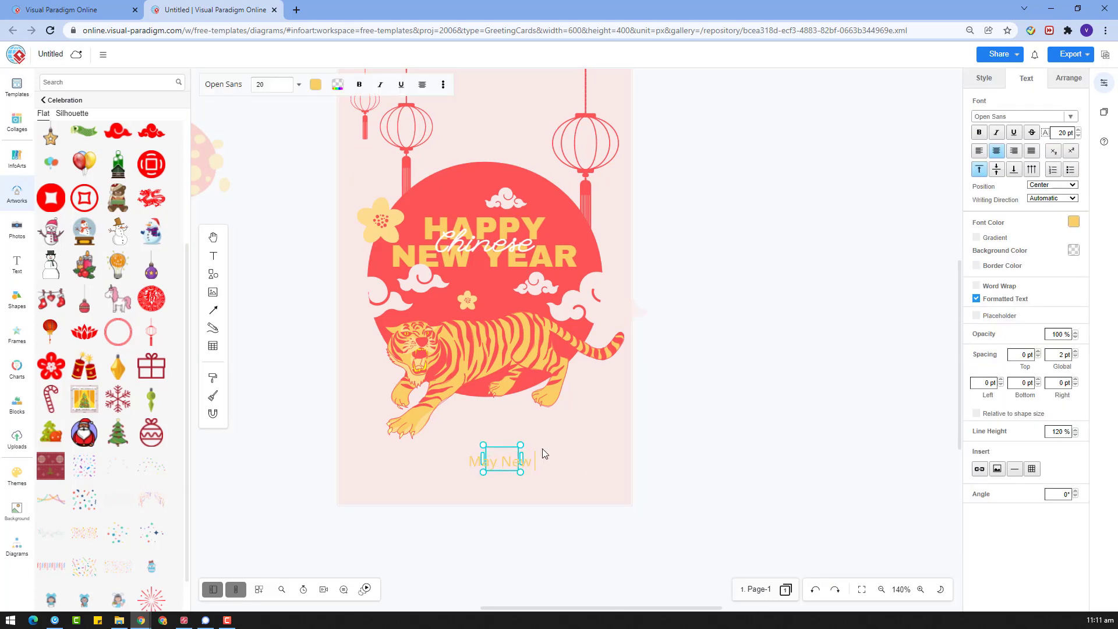
pyautogui.write(' Year Brings You Love & Properi')
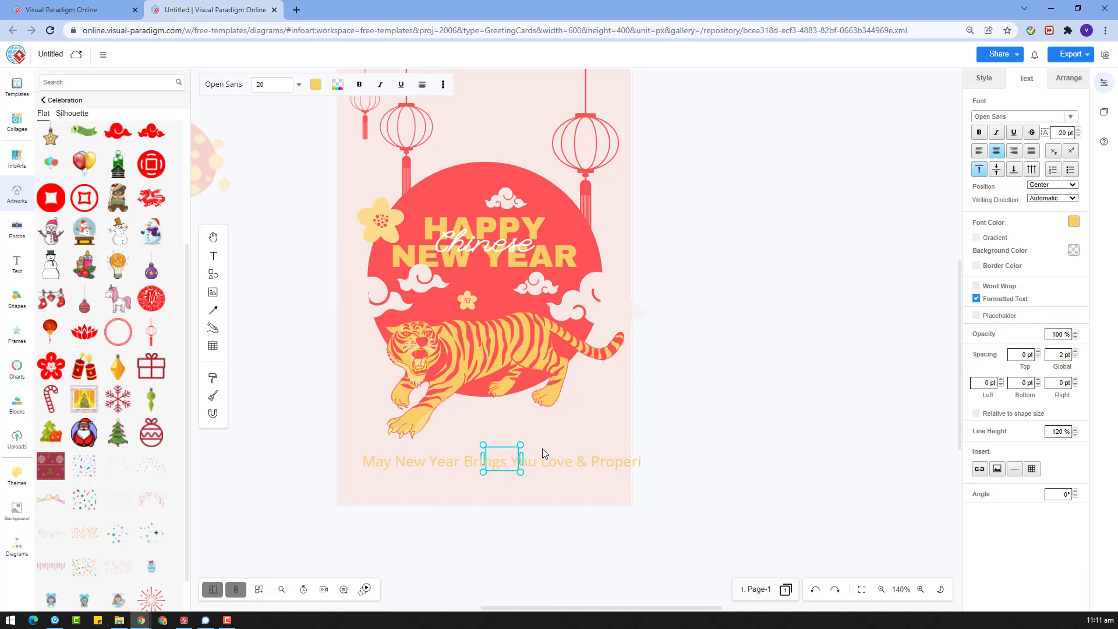
pyautogui.press('BackSpace')
pyautogui.write('ous')
pyautogui.press('Escape')
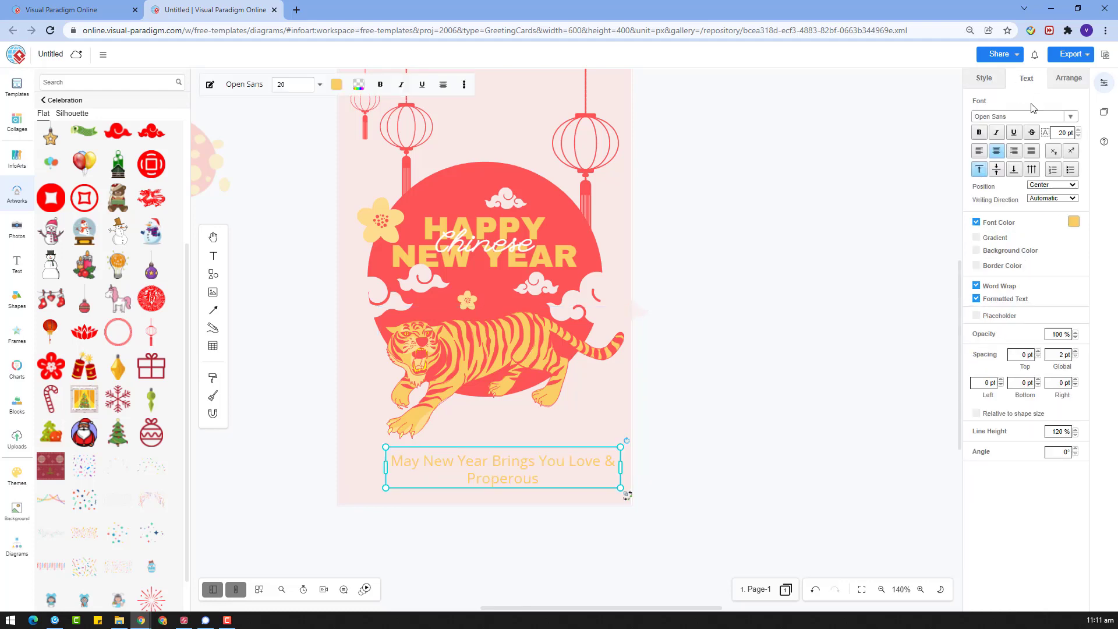
# Try the Clicker Script and Alex Brush fonts on the wish text below the tiger
pyautogui.click(1023, 116)
pyautogui.write('sc')
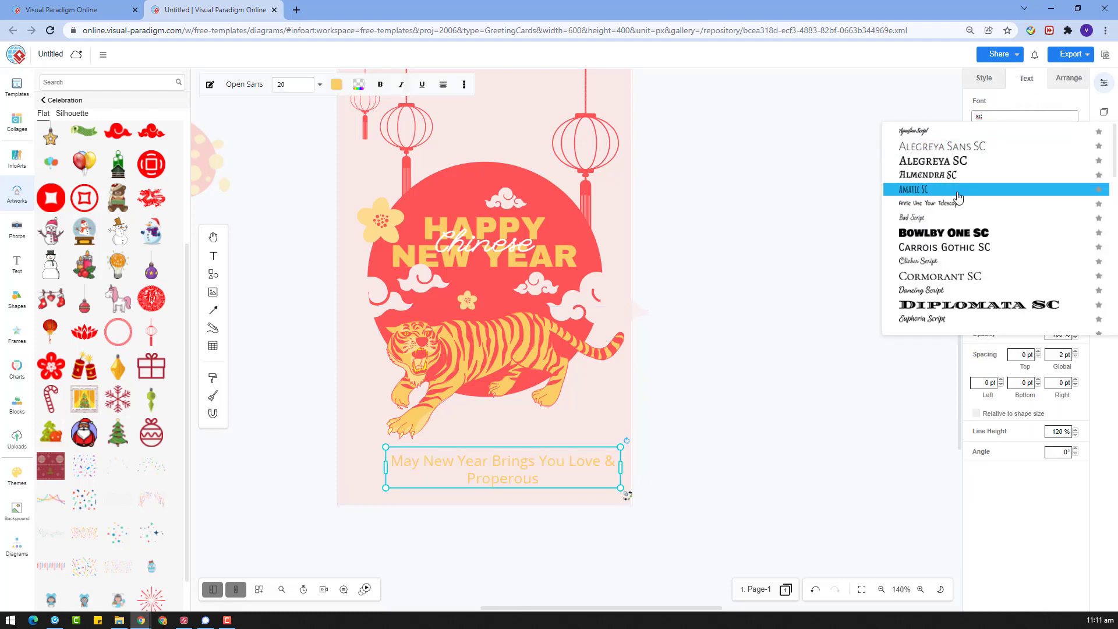
pyautogui.click(932, 261)
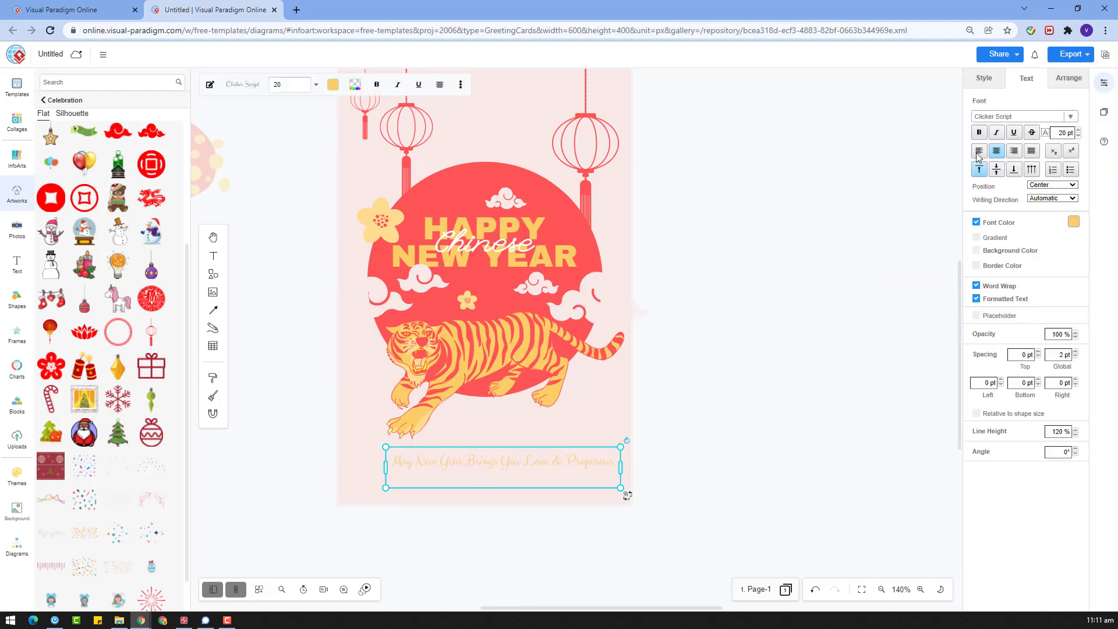
pyautogui.click(1023, 117)
pyautogui.scroll(-5, 970, 174)
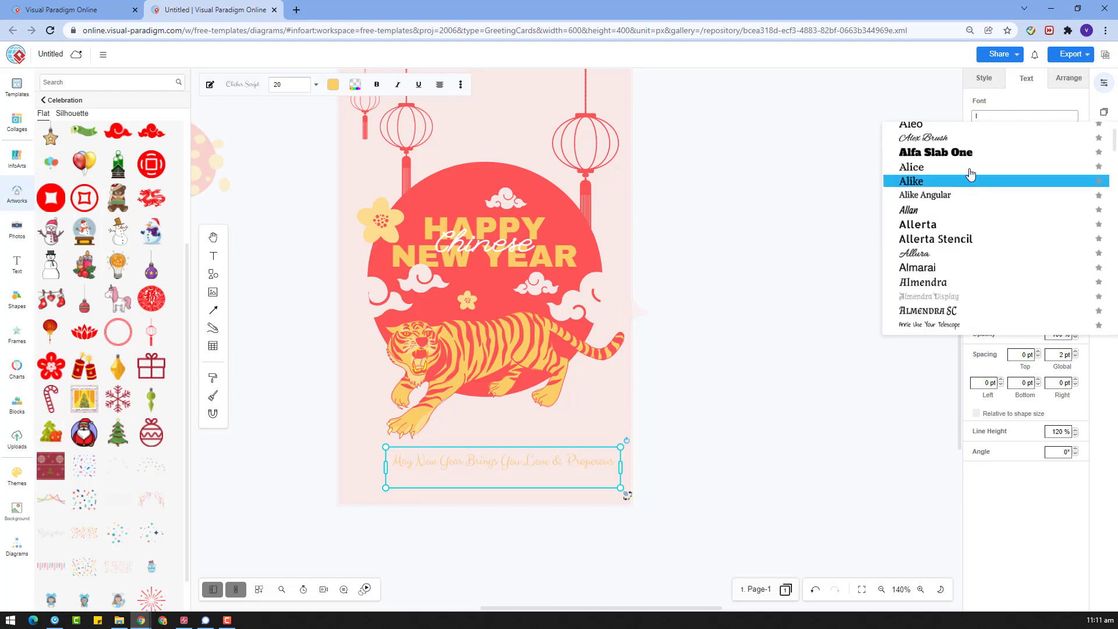
pyautogui.click(990, 139)
# Set the wish text in bold League Script and colour it coral
pyautogui.click(1028, 116)
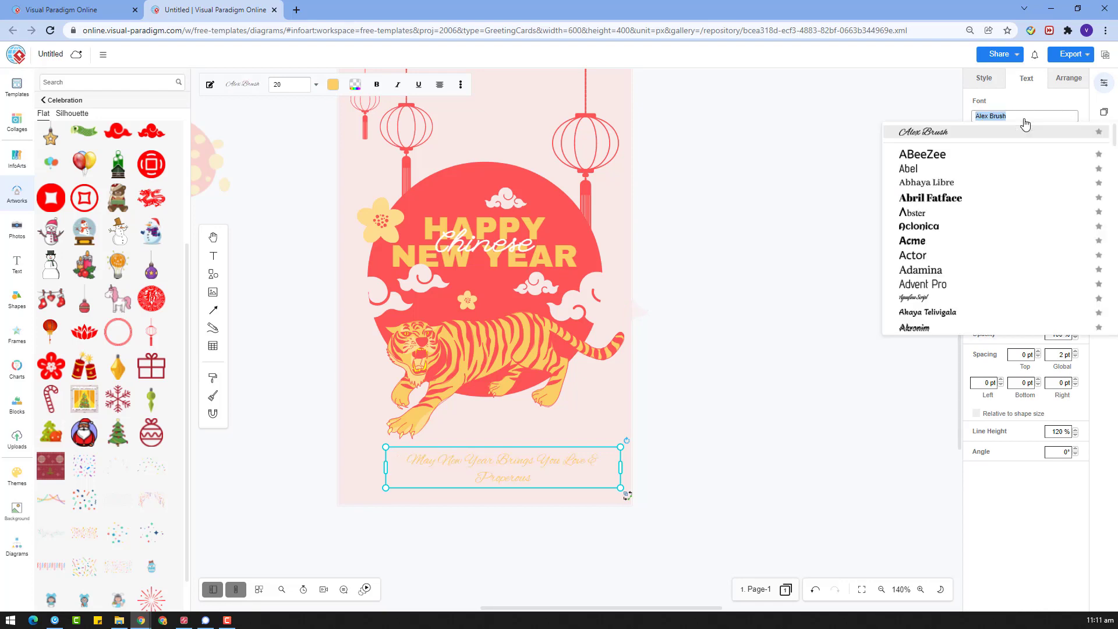
pyautogui.scroll(-10, 978, 225)
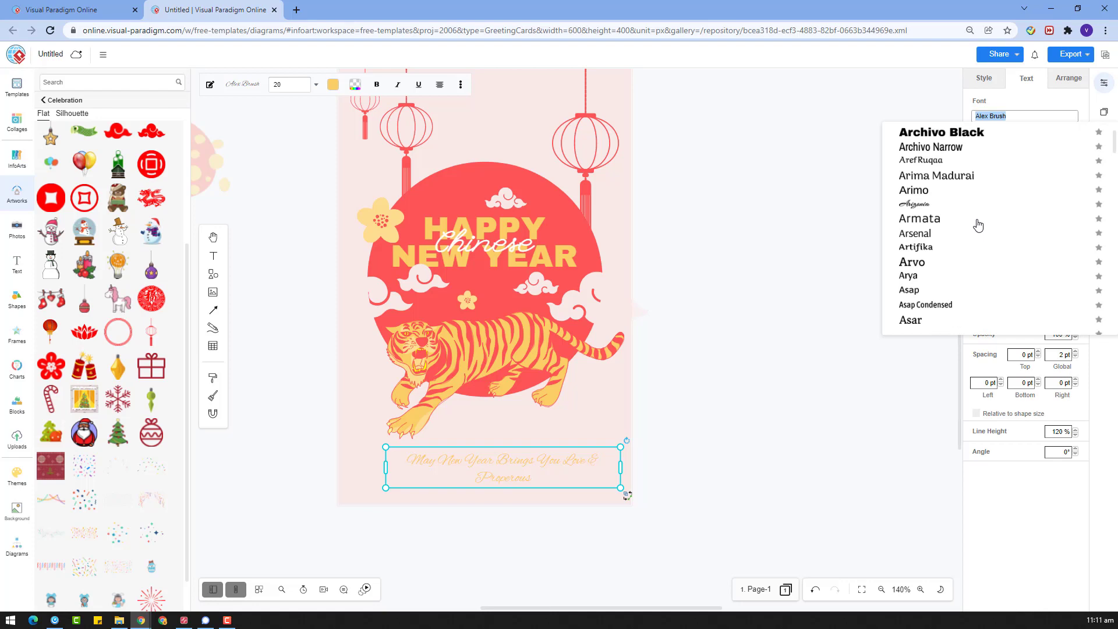
pyautogui.write('scrip')
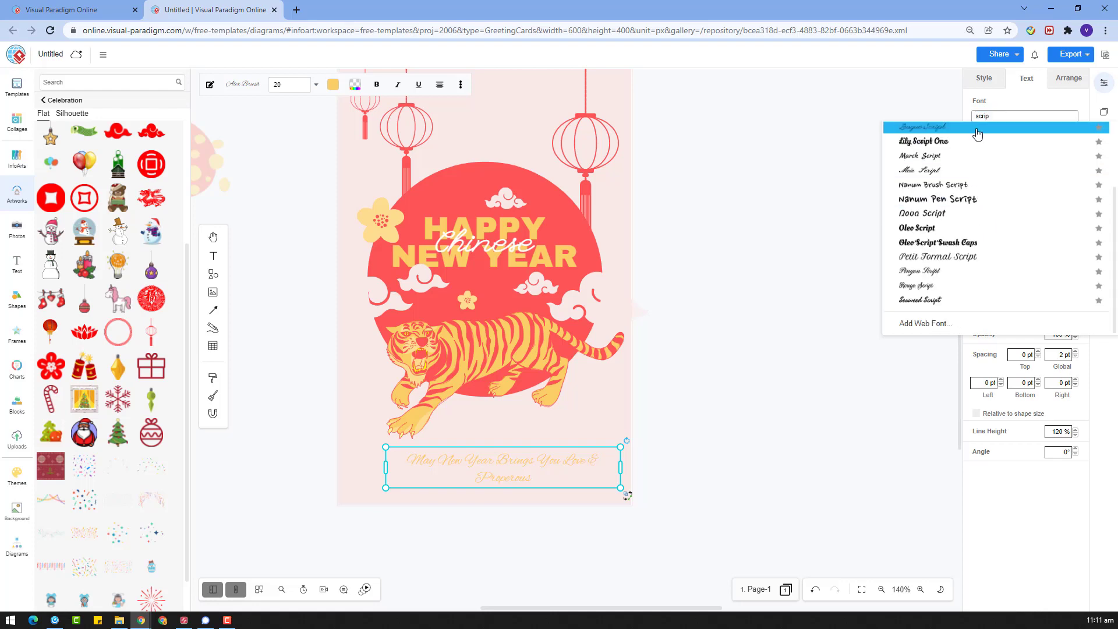
pyautogui.click(976, 131)
pyautogui.click(1075, 222)
pyautogui.click(977, 78)
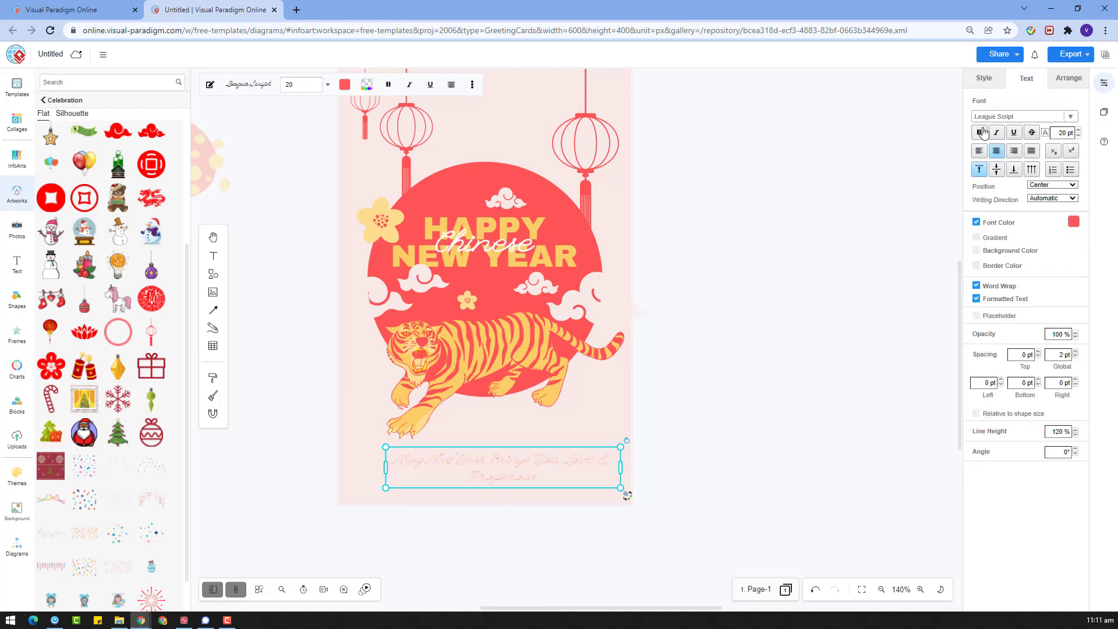
pyautogui.click(979, 133)
pyautogui.click(541, 498)
# Correct the wish's last word to "Prosperous", start a new line after "May New Year", and raise the text slightly
pyautogui.doubleClick(530, 463)
pyautogui.click(530, 462)
pyautogui.click(515, 479)
pyautogui.rightClick(515, 478)
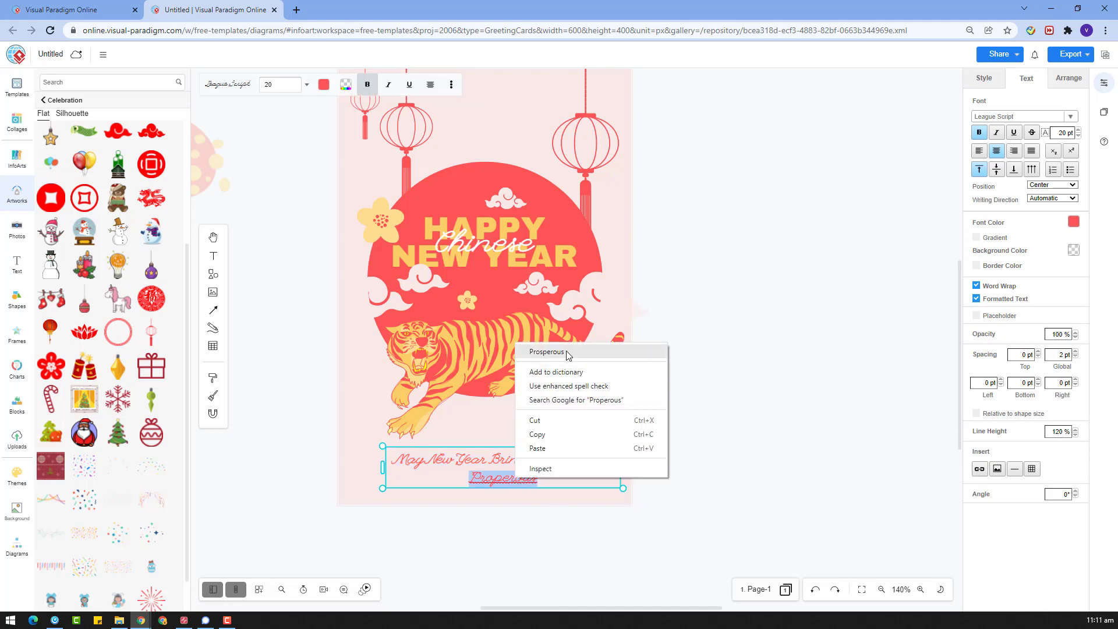
pyautogui.click(542, 353)
pyautogui.press('Return')
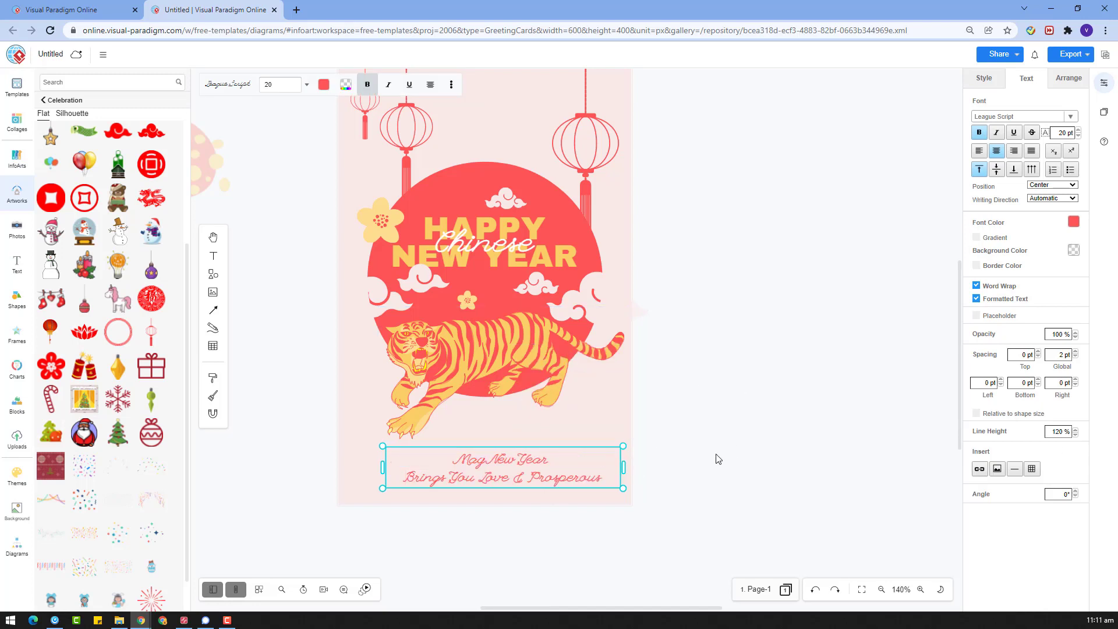
pyautogui.moveTo(600, 446); pyautogui.dragTo(593, 432)
# Change the font of the white word "Chinese" in the greeting to Alex Brush
pyautogui.click(498, 265)
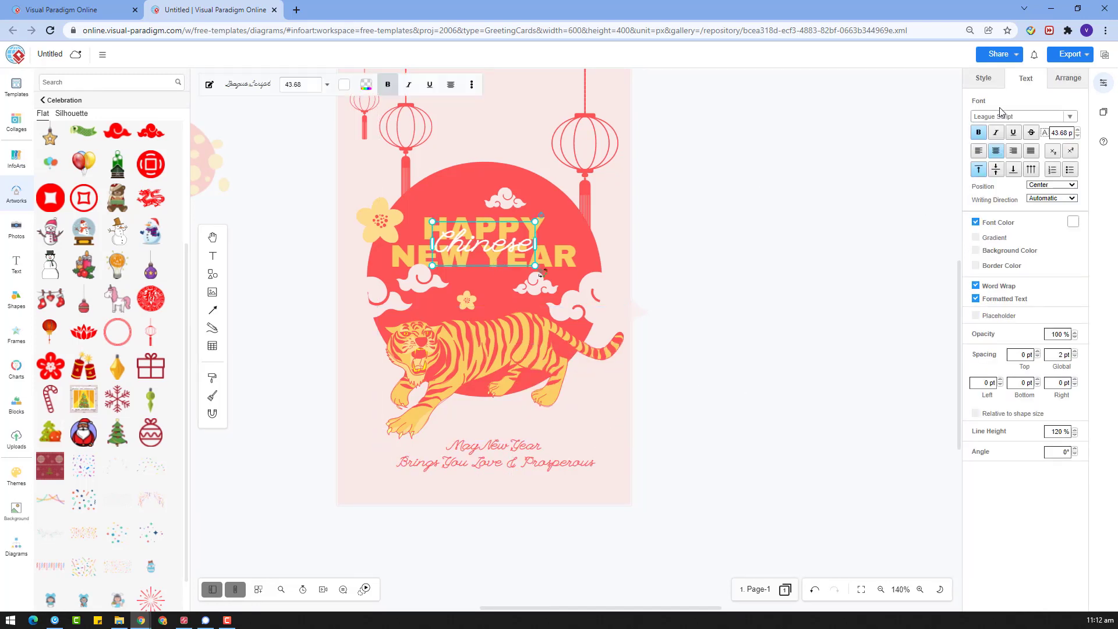
pyautogui.click(996, 116)
pyautogui.write('ale')
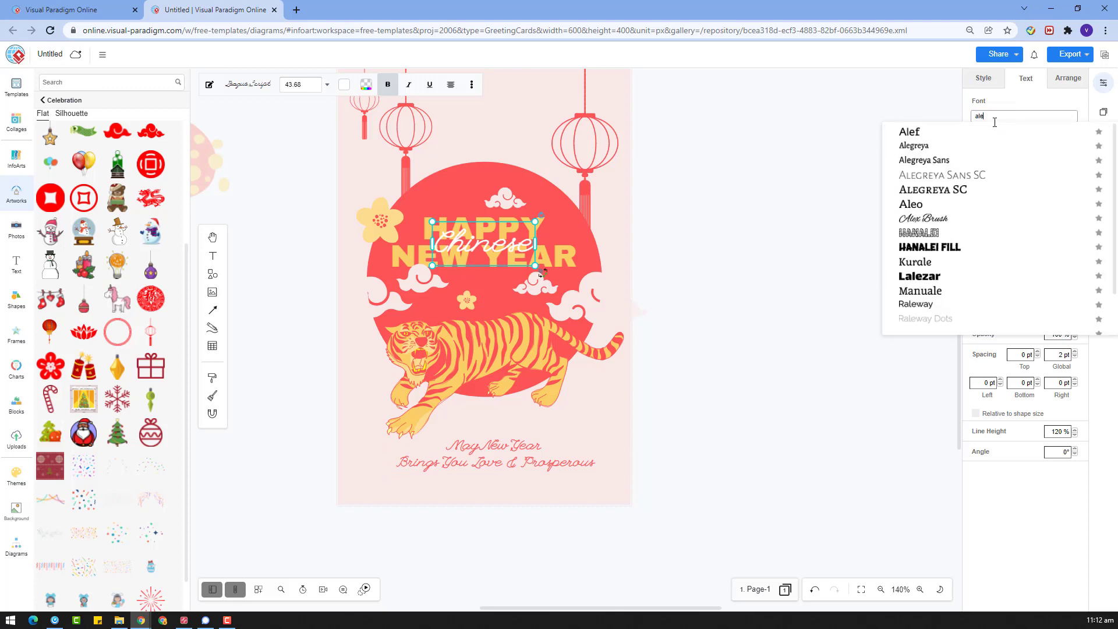
pyautogui.click(954, 218)
# Change the font of the wish text below the tiger to Alex Brush
pyautogui.click(569, 466)
pyautogui.click(1009, 122)
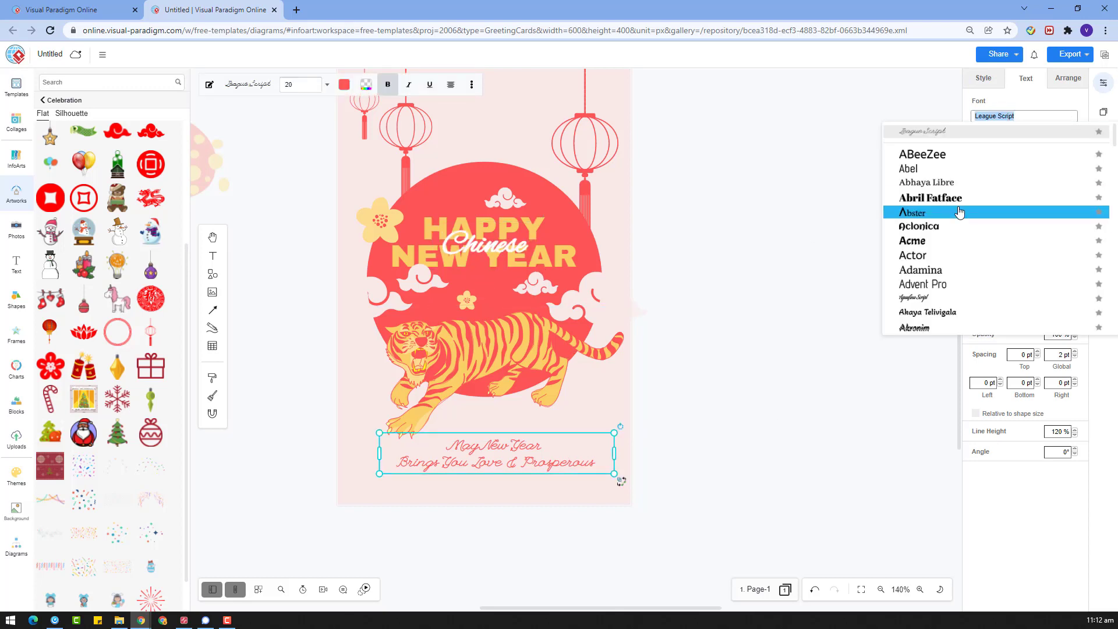
pyautogui.write('ale')
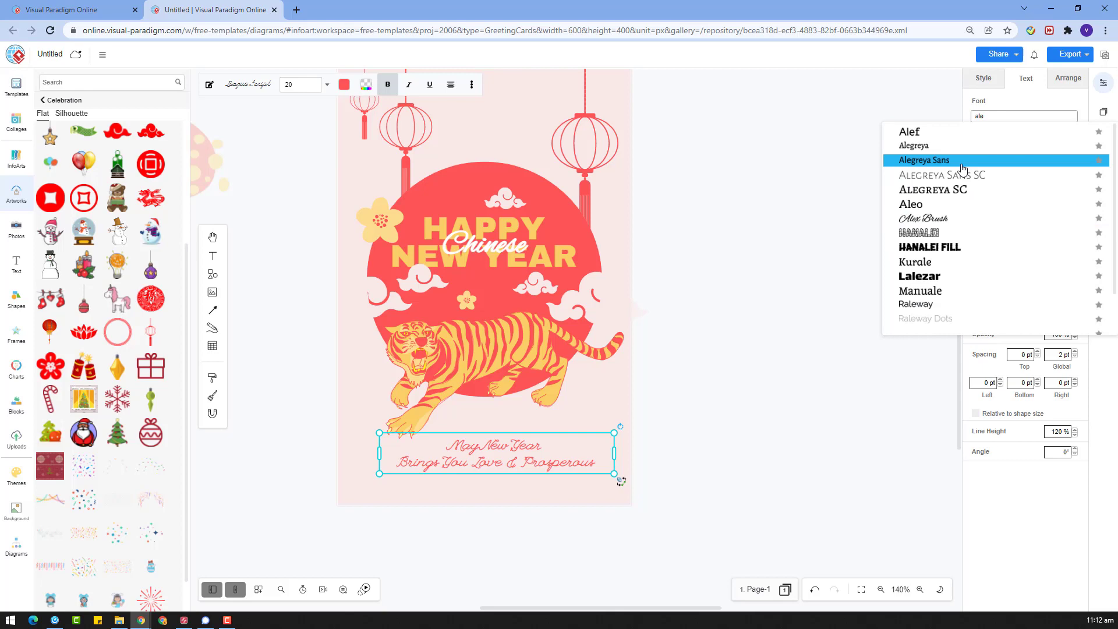
pyautogui.click(969, 220)
pyautogui.click(614, 474)
# Remove the bold from the wish text and centre it horizontally on the card below the tiger
pyautogui.scroll(-2, 614, 474)
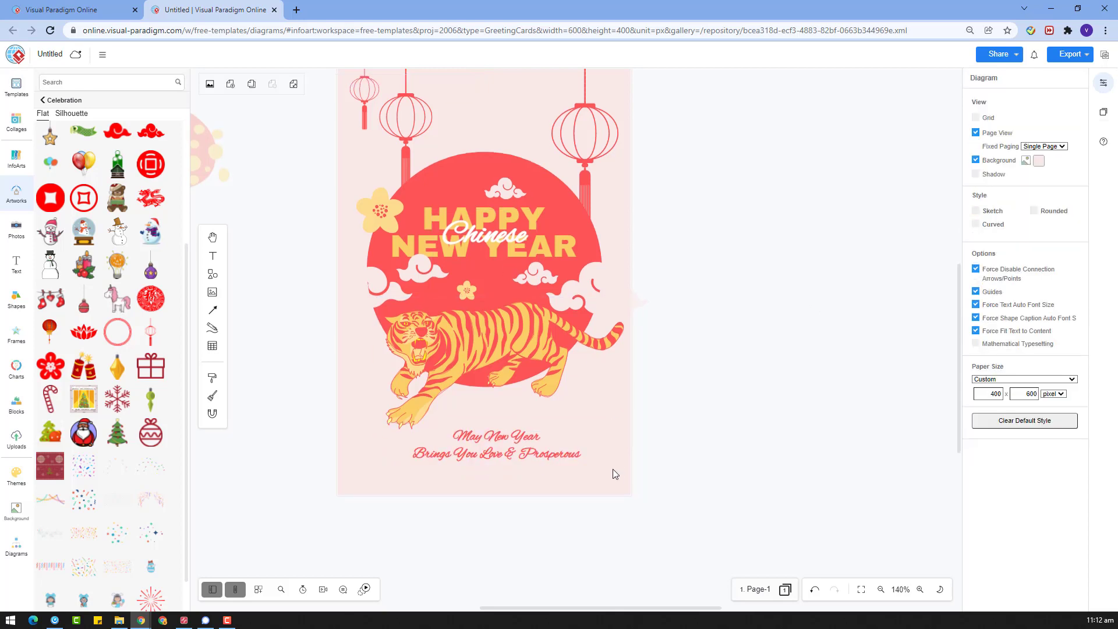
pyautogui.click(554, 345)
pyautogui.click(980, 132)
pyautogui.moveTo(521, 339); pyautogui.dragTo(509, 325)
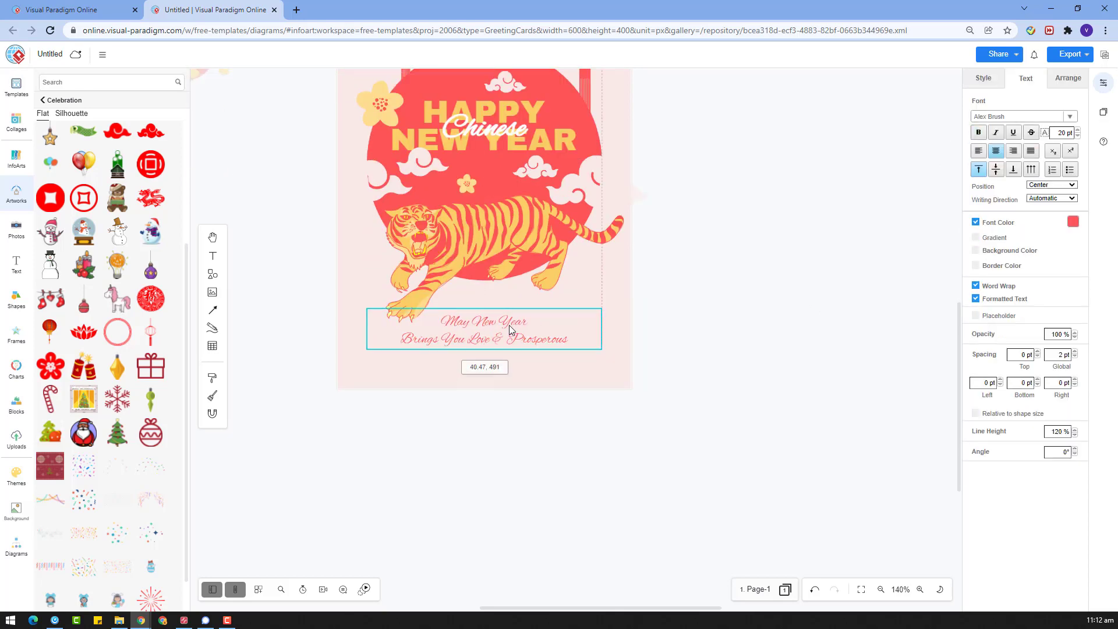
pyautogui.click(691, 312)
# Add an outlined and a solid square-holed coin artwork below the card and recolour them light coral
pyautogui.click(30, 532)
pyautogui.click(17, 200)
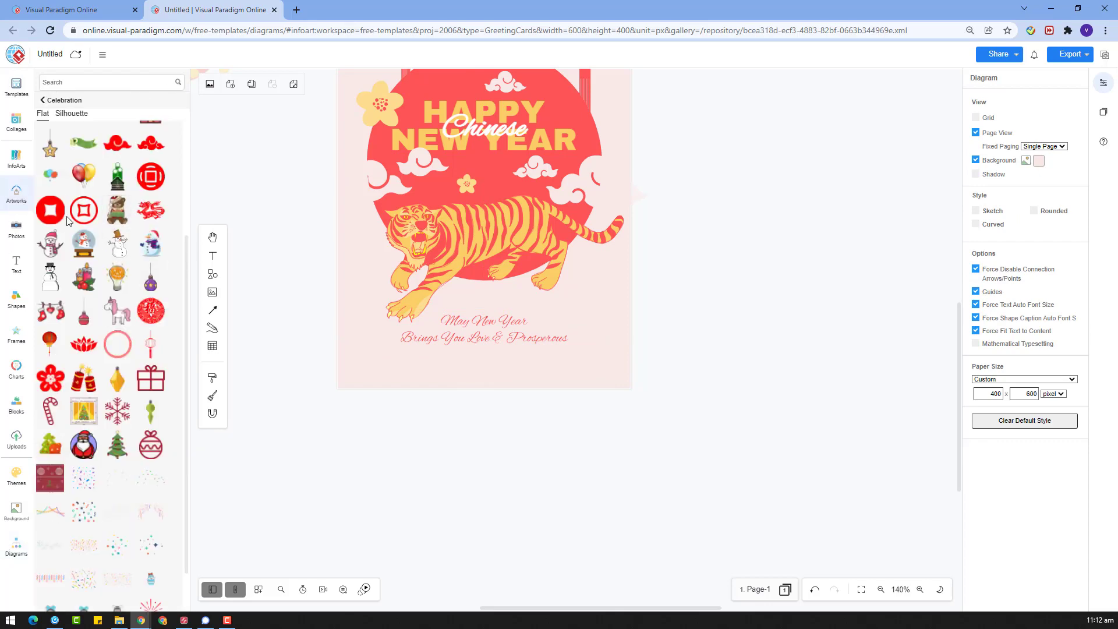
pyautogui.moveTo(83, 210); pyautogui.dragTo(452, 489)
pyautogui.moveTo(50, 211); pyautogui.dragTo(583, 457)
pyautogui.click(978, 84)
pyautogui.click(977, 123)
pyautogui.click(1004, 128)
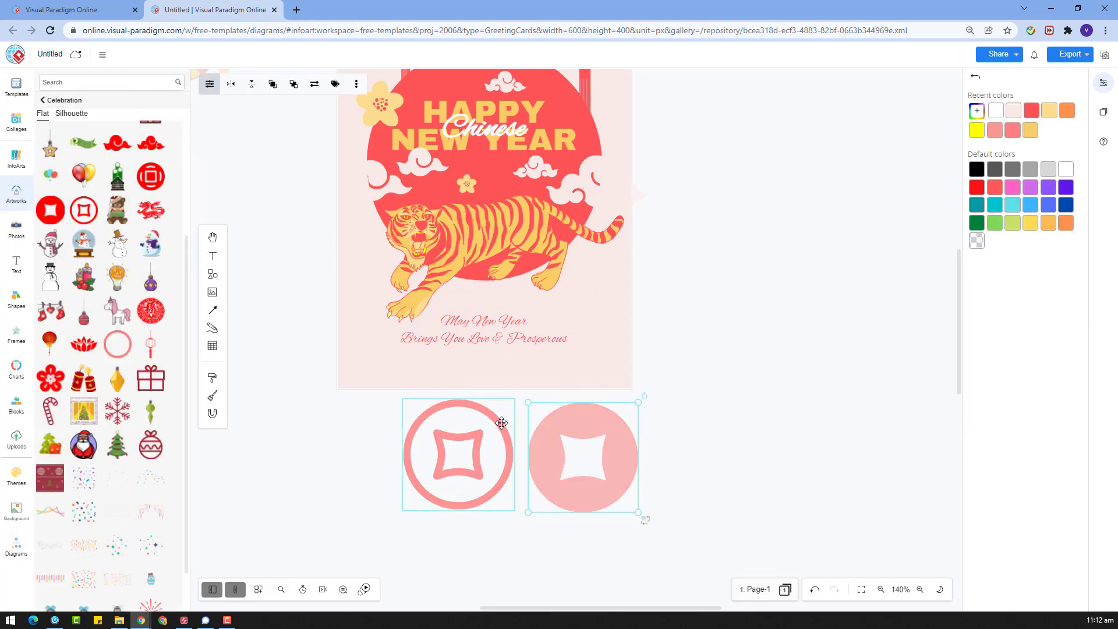
# Recolour the outlined coin below the card so that it matches the solid coin
pyautogui.click(499, 420)
pyautogui.click(980, 121)
pyautogui.click(827, 259)
pyautogui.scroll(-1, 617, 431)
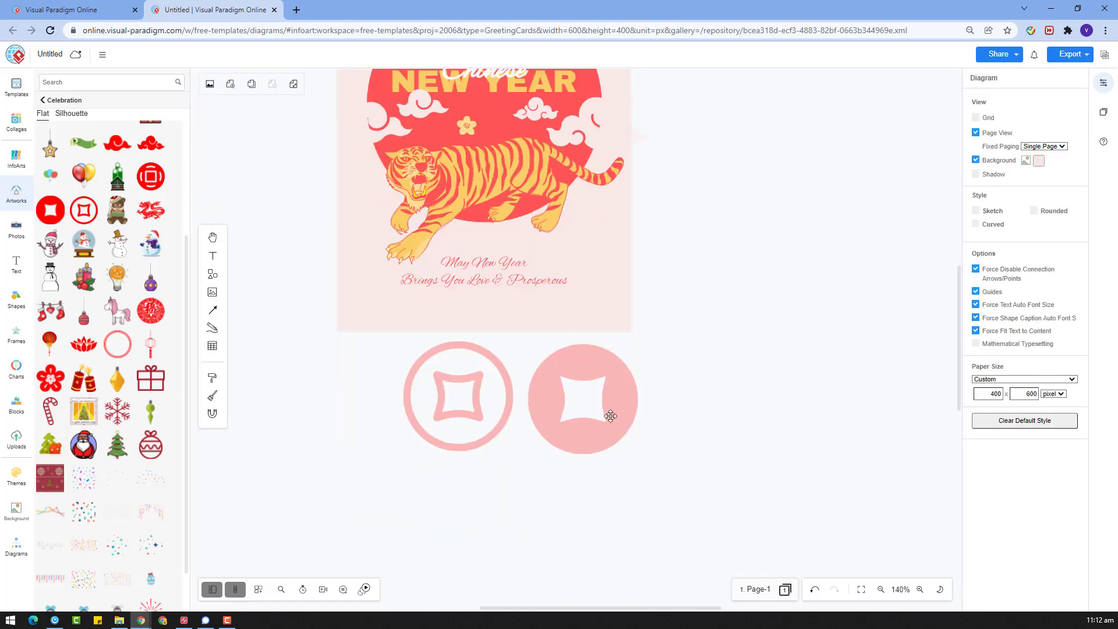
# Add a coral rectangle and fit it as a full-width bar about 38 pt high along the card's lower edge
pyautogui.click(9, 546)
pyautogui.moveTo(53, 505); pyautogui.dragTo(688, 287)
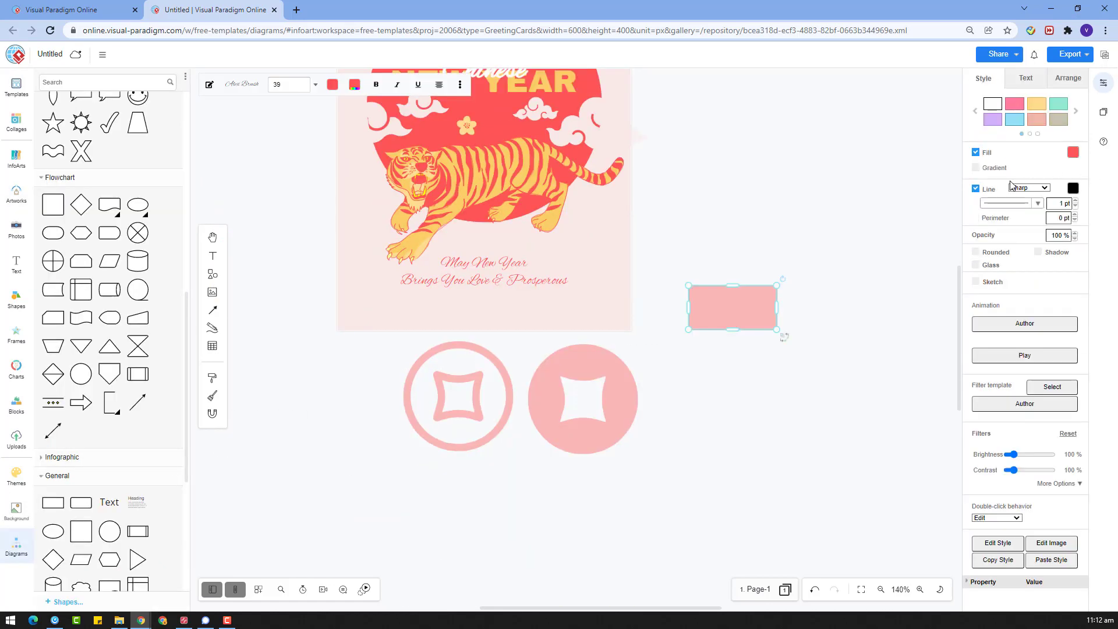
pyautogui.moveTo(753, 306); pyautogui.dragTo(630, 310)
pyautogui.moveTo(483, 286); pyautogui.dragTo(484, 302)
pyautogui.click(664, 332)
# Add a coral strip 3 pt high above the bottom bar and set its width to 399.18 pt
pyautogui.scroll(3, 668, 333)
pyautogui.moveTo(546, 494); pyautogui.dragTo(762, 478)
pyautogui.click(1067, 78)
pyautogui.write('399.18 p')
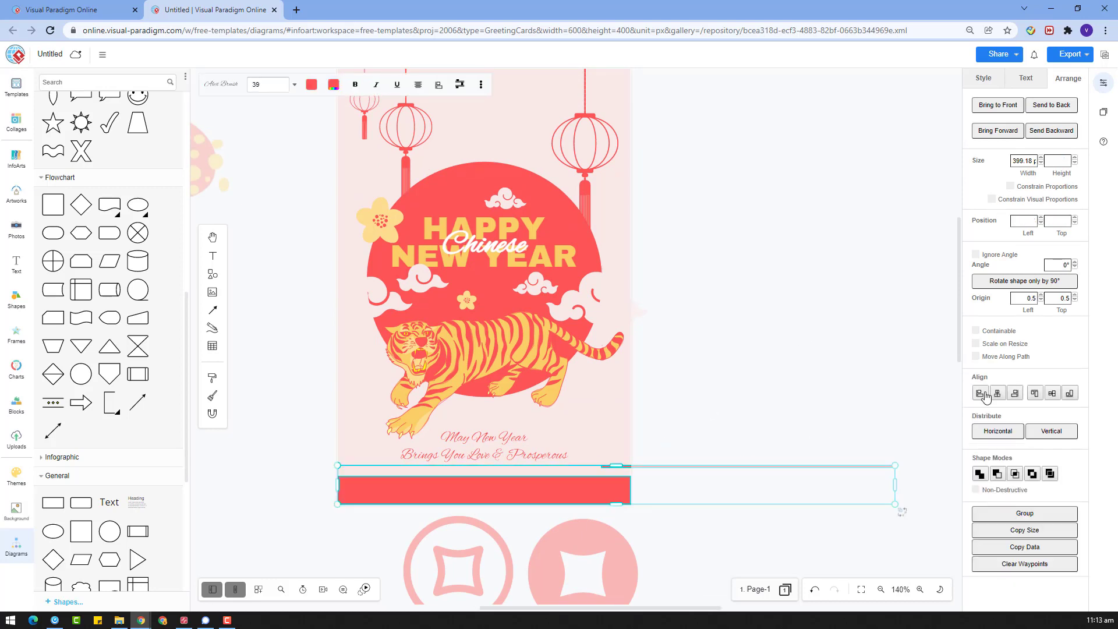
# Left-align the thin strip with the bottom bar and nudge it slightly down towards the bar
pyautogui.click(982, 393)
pyautogui.moveTo(725, 482); pyautogui.dragTo(283, 454)
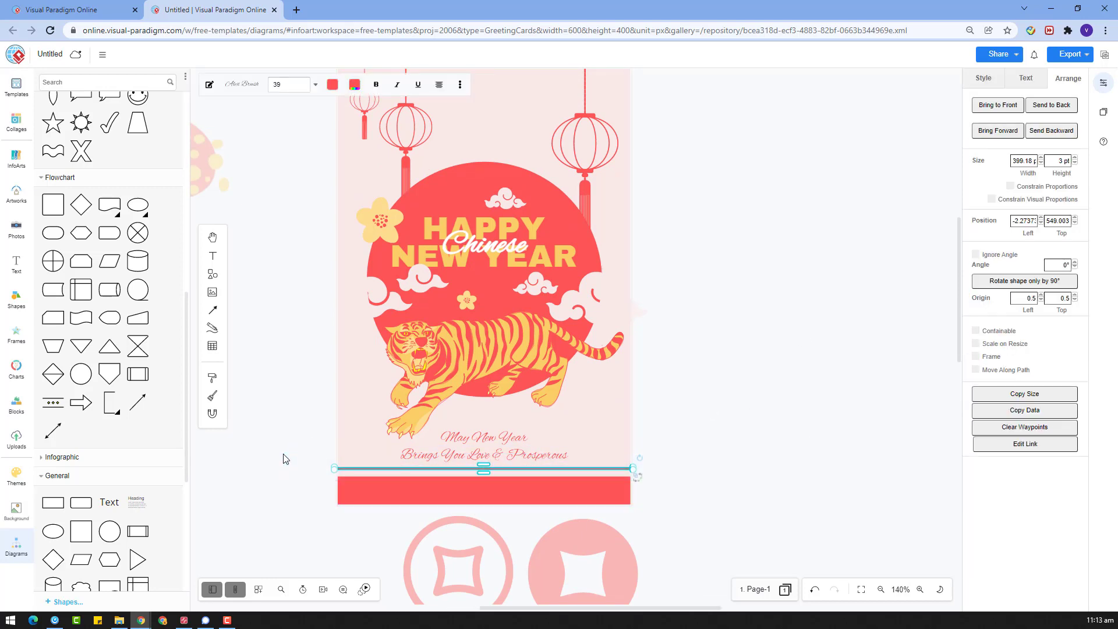
pyautogui.press('Down')
pyautogui.press('Down')
pyautogui.press('Down')
# Recolour the solid and the outlined coin to the pale pink from the recent colours
pyautogui.scroll(-5, 619, 359)
pyautogui.click(606, 317)
pyautogui.click(982, 80)
pyautogui.click(985, 121)
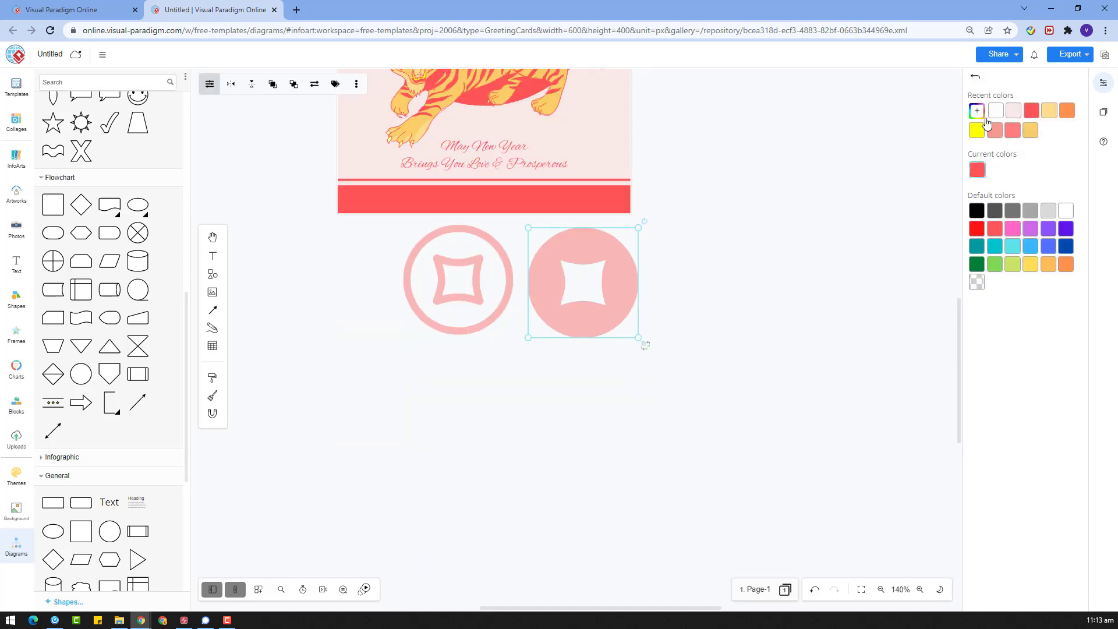
pyautogui.click(1012, 111)
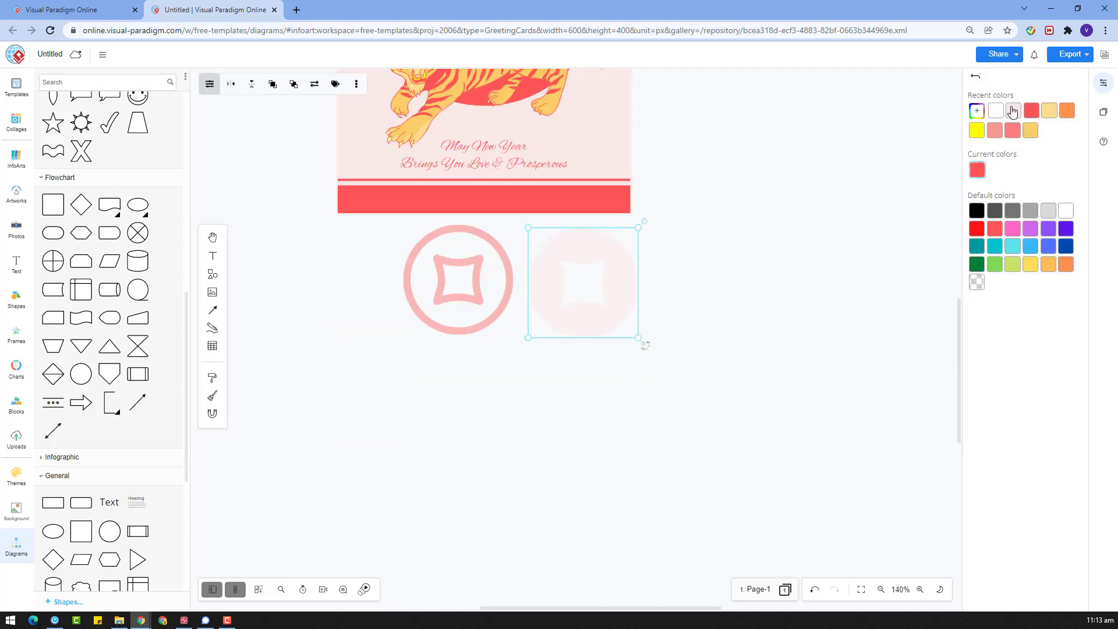
pyautogui.click(458, 279)
pyautogui.click(979, 119)
pyautogui.click(1013, 110)
# Align the two coins on their vertical middles and shrink them to about 32 pt to fit the bottom bar
pyautogui.moveTo(667, 410); pyautogui.dragTo(335, 184)
pyautogui.click(1062, 82)
pyautogui.click(1051, 449)
pyautogui.moveTo(639, 224); pyautogui.dragTo(460, 296)
pyautogui.moveTo(439, 324); pyautogui.dragTo(370, 198)
# Cut and paste the small coins to bring them in front, and place them on the bottom bar
pyautogui.hotkey('ctrl', 'x')
pyautogui.hotkey('ctrl', 'v')
pyautogui.click(482, 267)
pyautogui.moveTo(406, 248); pyautogui.dragTo(398, 201)
pyautogui.moveTo(450, 237); pyautogui.dragTo(449, 193)
# Duplicate the coins along the bar into an alternating row of twelve and distribute them horizontally
pyautogui.moveTo(553, 230); pyautogui.dragTo(430, 183)
pyautogui.keyDown('ctrl'); pyautogui.moveTo(439, 194); pyautogui.dragTo(537, 201); pyautogui.keyUp('ctrl')
pyautogui.moveTo(630, 229); pyautogui.dragTo(321, 181)
pyautogui.click(1007, 486)
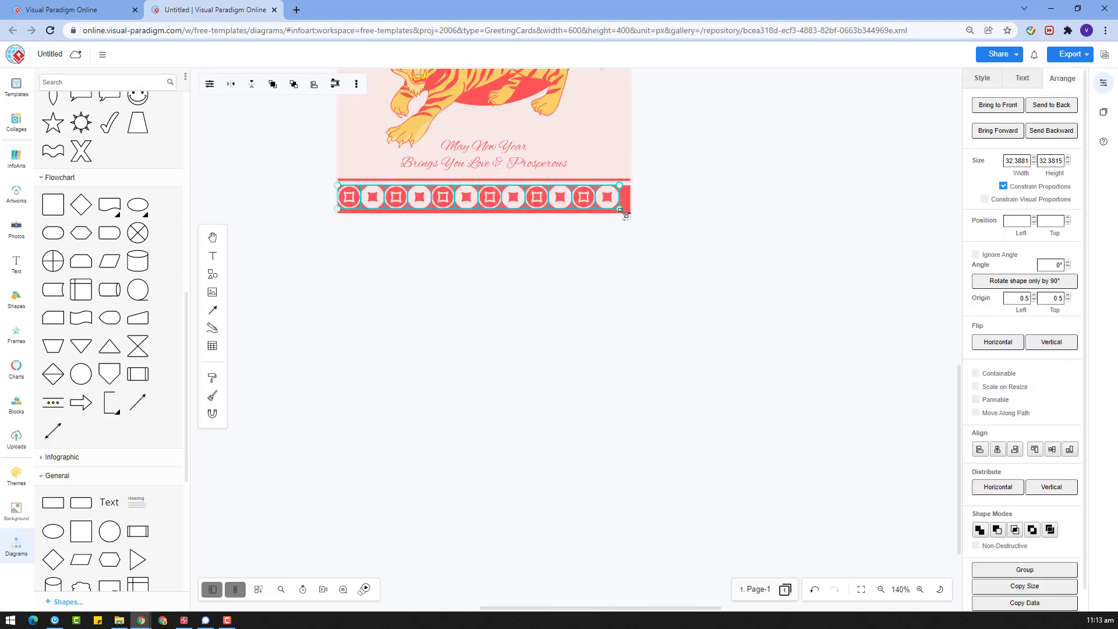
# Try to stretch the whole coin row to the right end of the bar, and undo the resizing
pyautogui.moveTo(623, 212); pyautogui.dragTo(632, 215)
pyautogui.moveTo(704, 250); pyautogui.dragTo(389, 207)
pyautogui.click(614, 198)
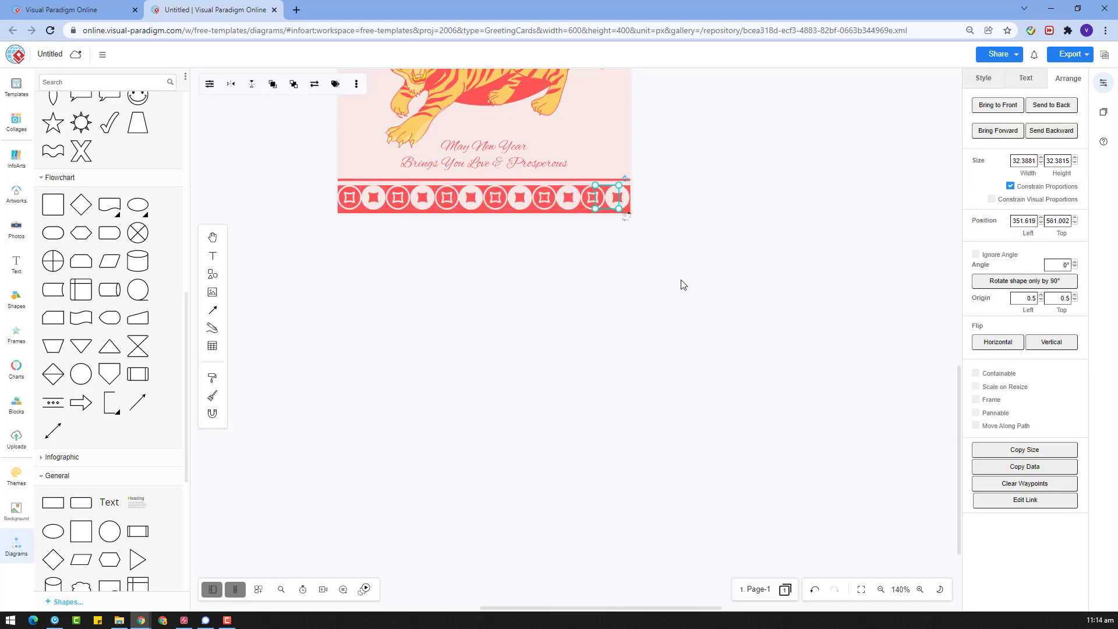
pyautogui.hotkey('ctrl', 'z')
# Select all the coins in the row and increase their width to 35 pt with constrained proportions
pyautogui.click(609, 201)
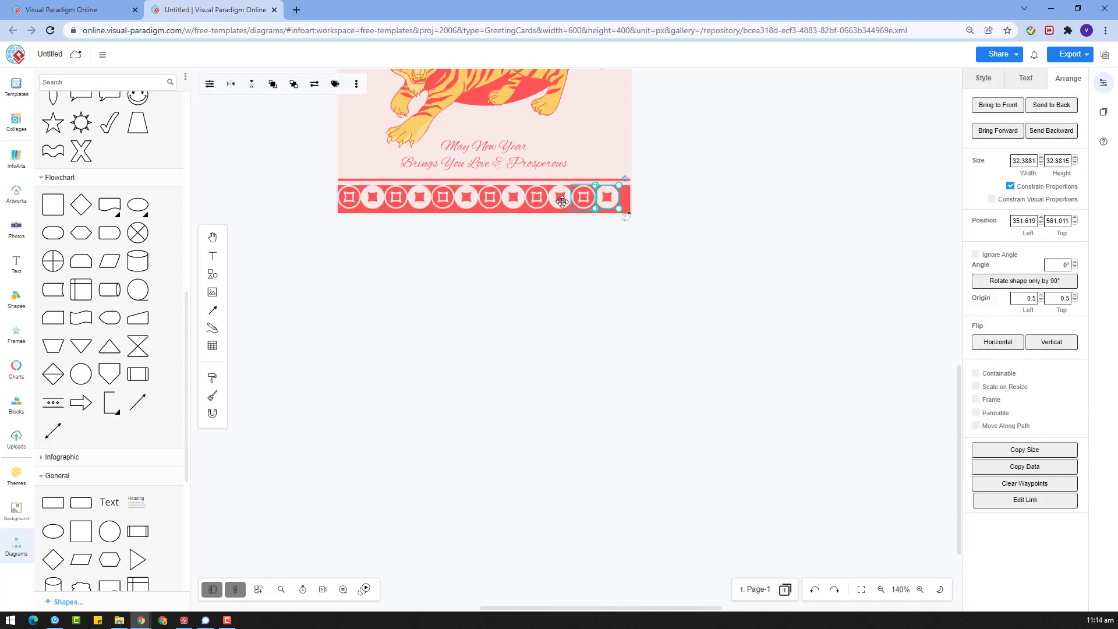
pyautogui.keyDown('shift'); pyautogui.click(561, 198); pyautogui.keyUp('shift')
pyautogui.keyDown('shift'); pyautogui.click(470, 203); pyautogui.keyUp('shift')
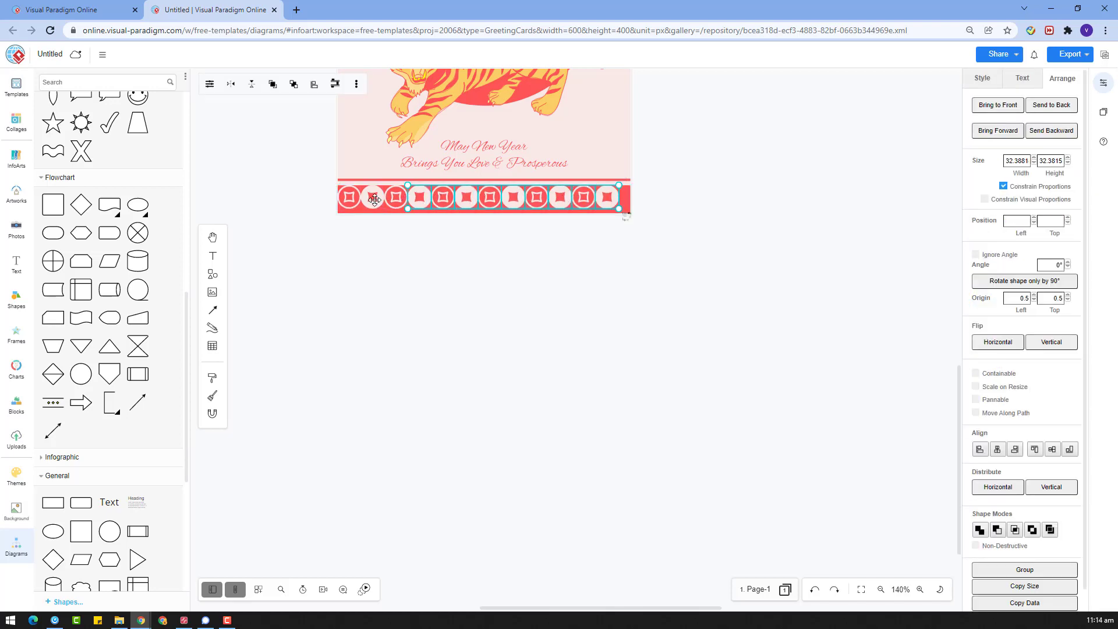
pyautogui.keyDown('shift'); pyautogui.click(396, 198); pyautogui.keyUp('shift')
pyautogui.keyDown('shift'); pyautogui.click(374, 199); pyautogui.keyUp('shift')
pyautogui.keyDown('shift'); pyautogui.click(349, 198); pyautogui.keyUp('shift')
pyautogui.click(1034, 159)
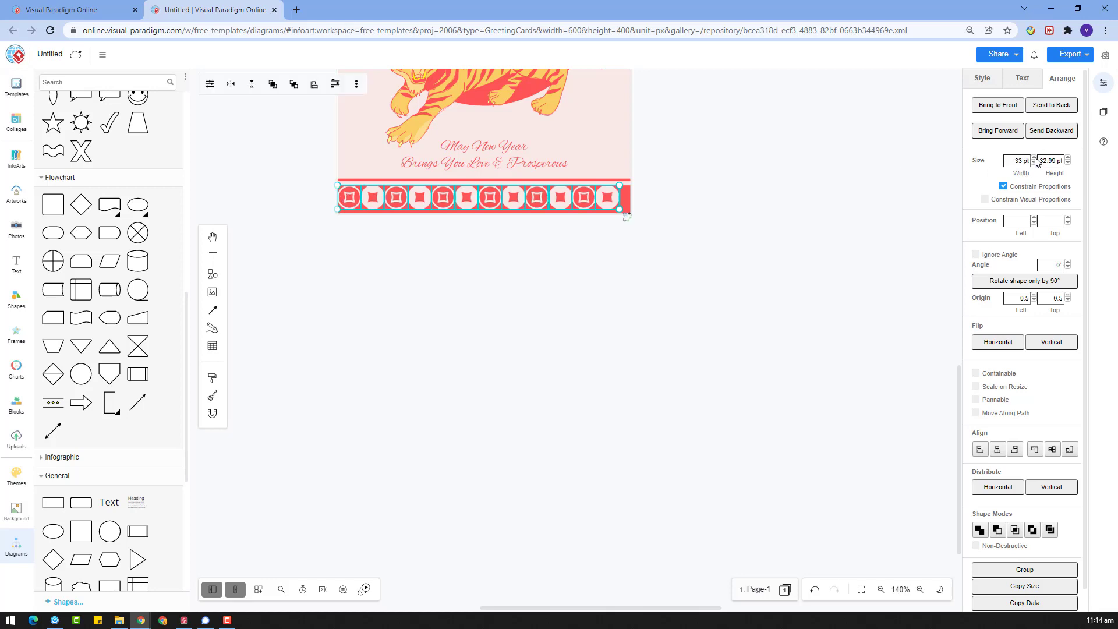
pyautogui.click(1035, 157)
pyautogui.click(1034, 158)
pyautogui.click(716, 229)
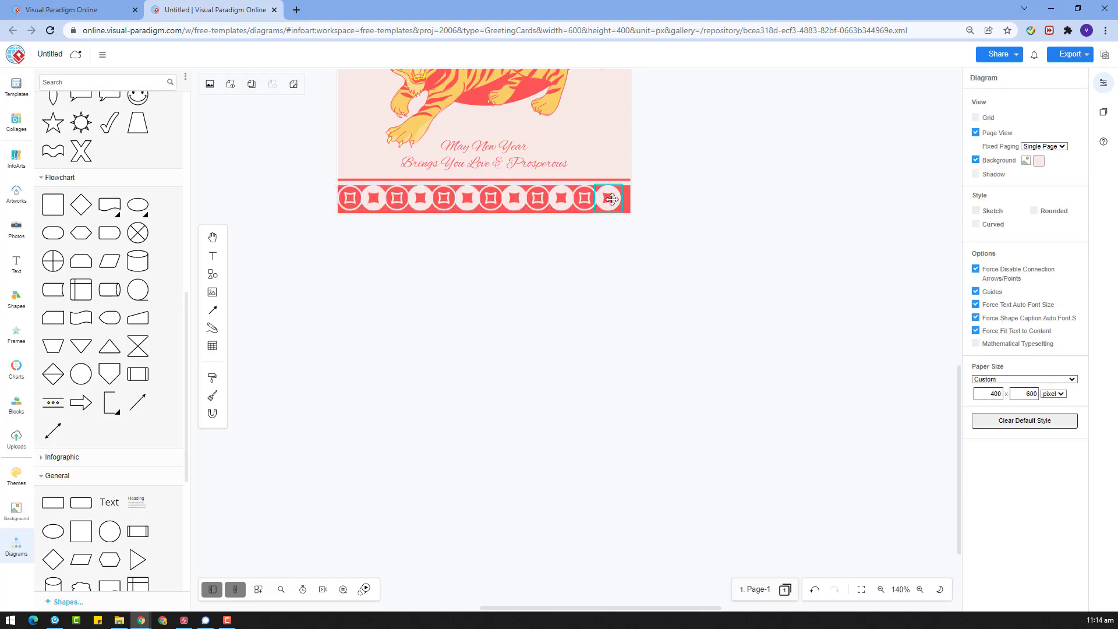
# Move the last coin to the right end of the bar and space the coins evenly, setting the bar aside
pyautogui.click(612, 200)
pyautogui.moveTo(673, 244); pyautogui.dragTo(335, 184)
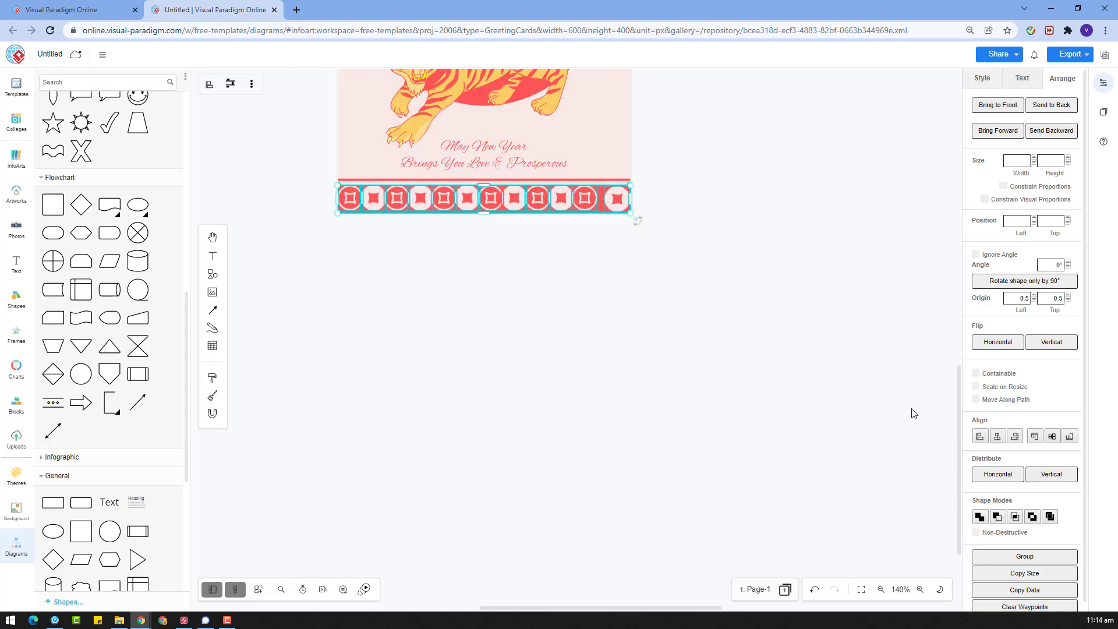
pyautogui.click(577, 239)
pyautogui.moveTo(594, 213); pyautogui.dragTo(596, 232)
pyautogui.moveTo(679, 222); pyautogui.dragTo(408, 198)
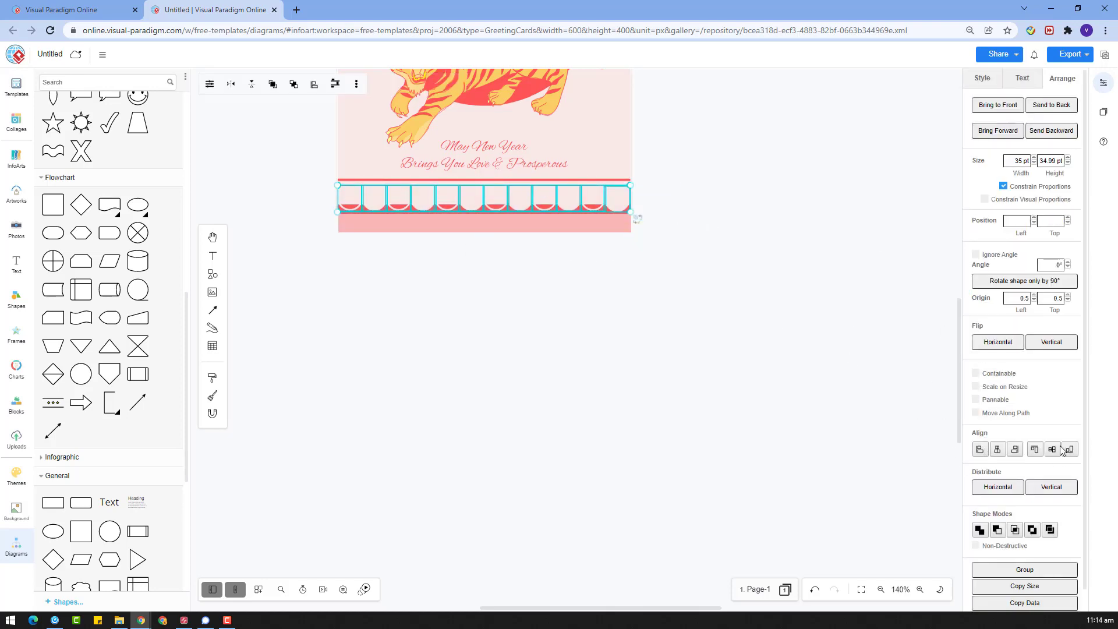
# Align the bar and the coin row on their vertical middles
pyautogui.keyDown('shift'); pyautogui.click(598, 224); pyautogui.keyUp('shift')
pyautogui.click(1049, 448)
pyautogui.click(696, 262)
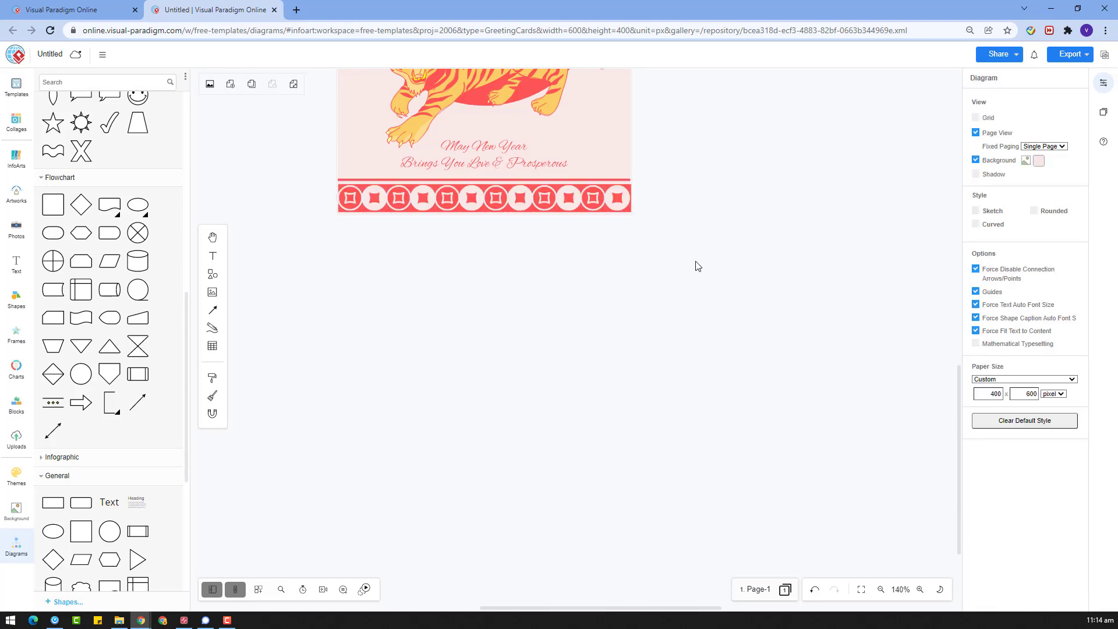
# Group the bar with its coins and shift the group flush with the card's lower edge
pyautogui.scroll(1, 687, 285)
pyautogui.moveTo(676, 301); pyautogui.dragTo(330, 241)
pyautogui.scroll(3, 735, 396)
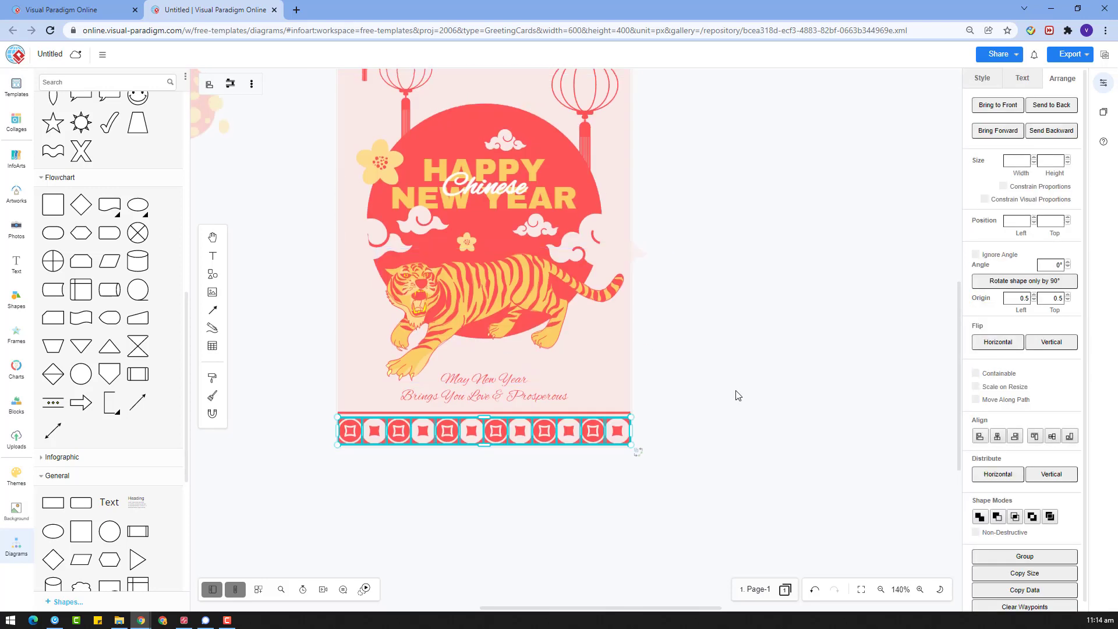
pyautogui.hotkey('ctrl', 'g')
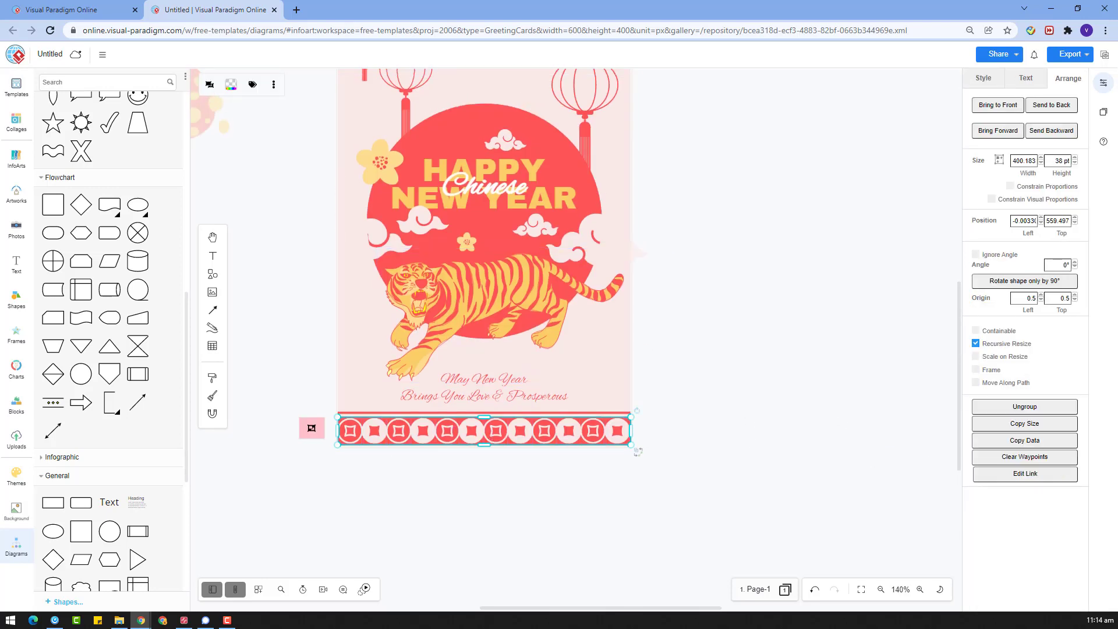
pyautogui.moveTo(518, 434); pyautogui.dragTo(522, 441)
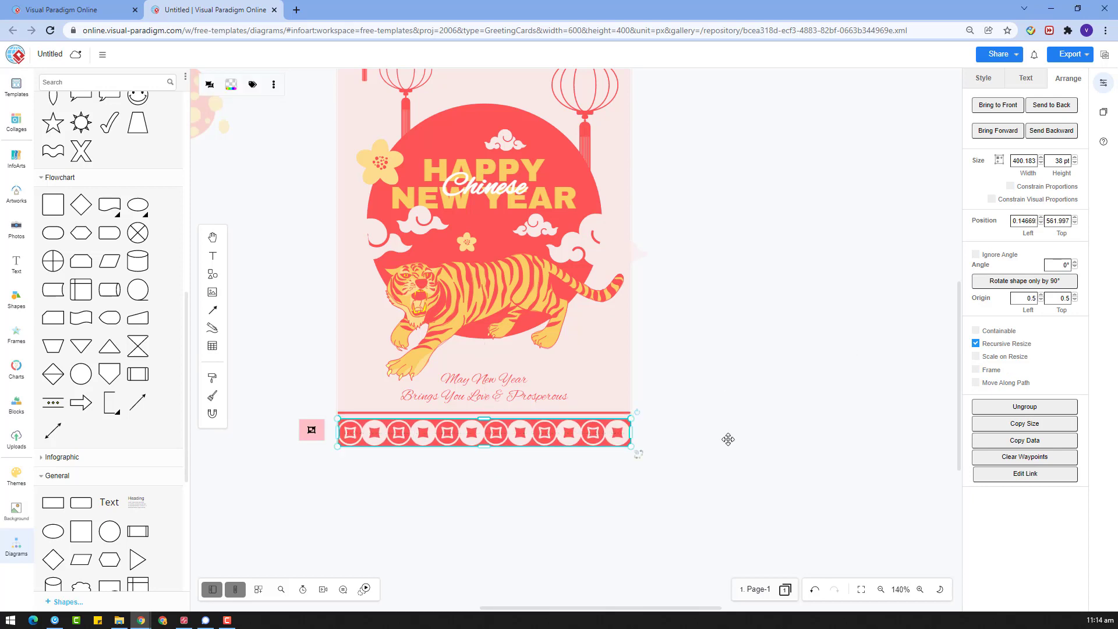
pyautogui.click(729, 445)
# Move the wish text off the card into the empty area to its right
pyautogui.moveTo(531, 394); pyautogui.dragTo(790, 400)
pyautogui.scroll(3, 618, 500)
pyautogui.scroll(-4, 617, 499)
pyautogui.scroll(2, 617, 499)
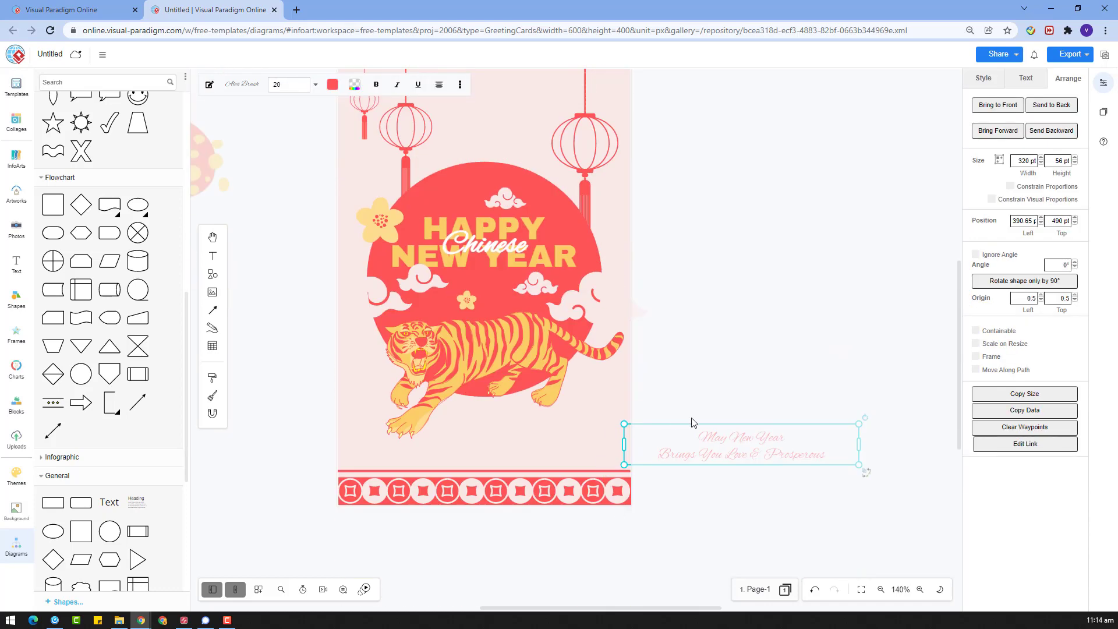
# Enlarge the tiger to about 373 × 202 pt and reposition it across the card above the coin border
pyautogui.click(408, 431)
pyautogui.moveTo(380, 445); pyautogui.dragTo(348, 449)
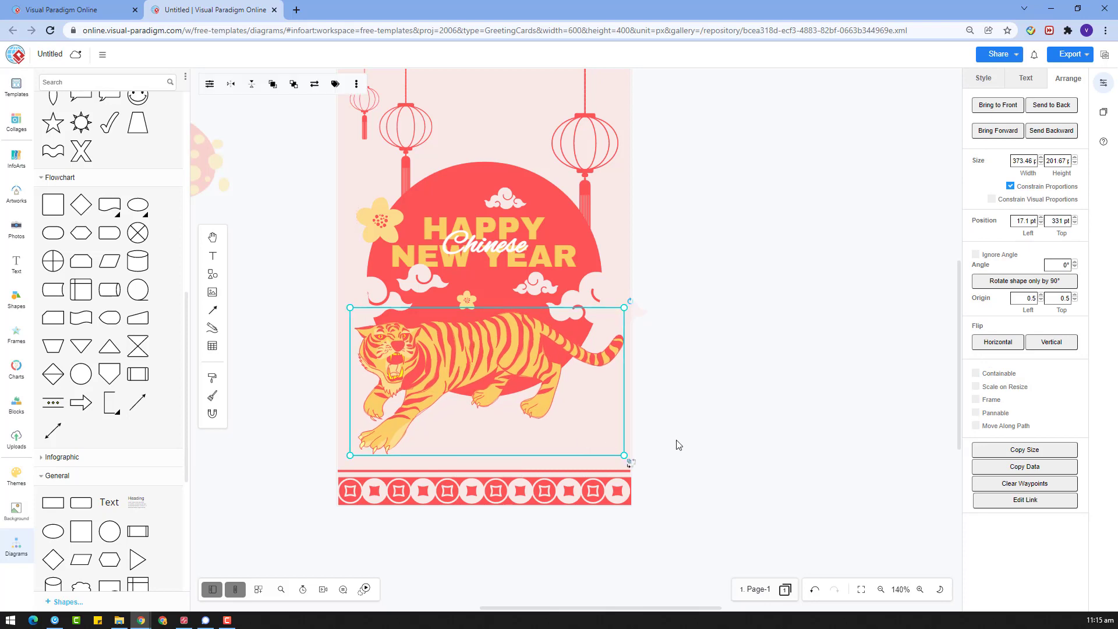
pyautogui.moveTo(503, 369); pyautogui.dragTo(509, 370)
pyautogui.click(775, 390)
pyautogui.scroll(2, 705, 473)
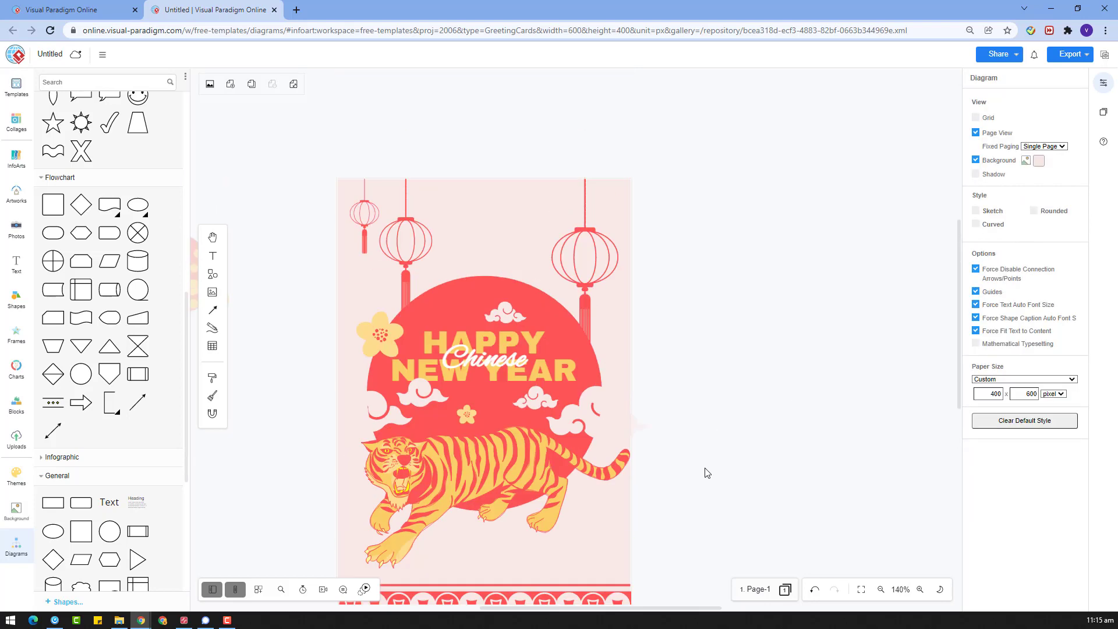
pyautogui.scroll(-2, 668, 392)
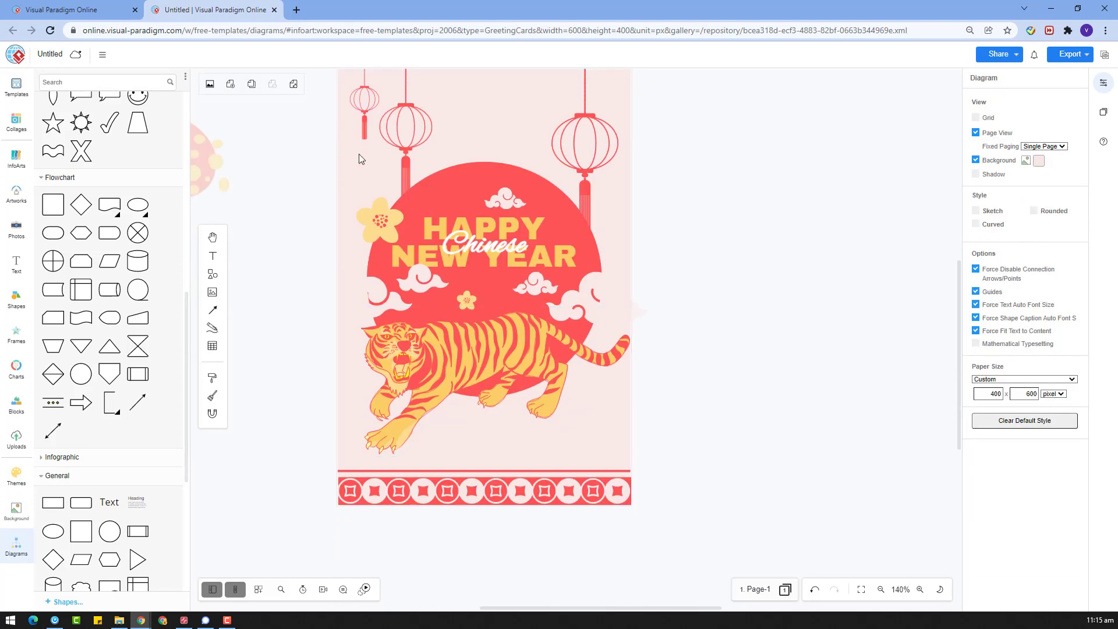
# Rename the file as "Coin And Chinese New Year Greeting Card"
pyautogui.click(58, 56)
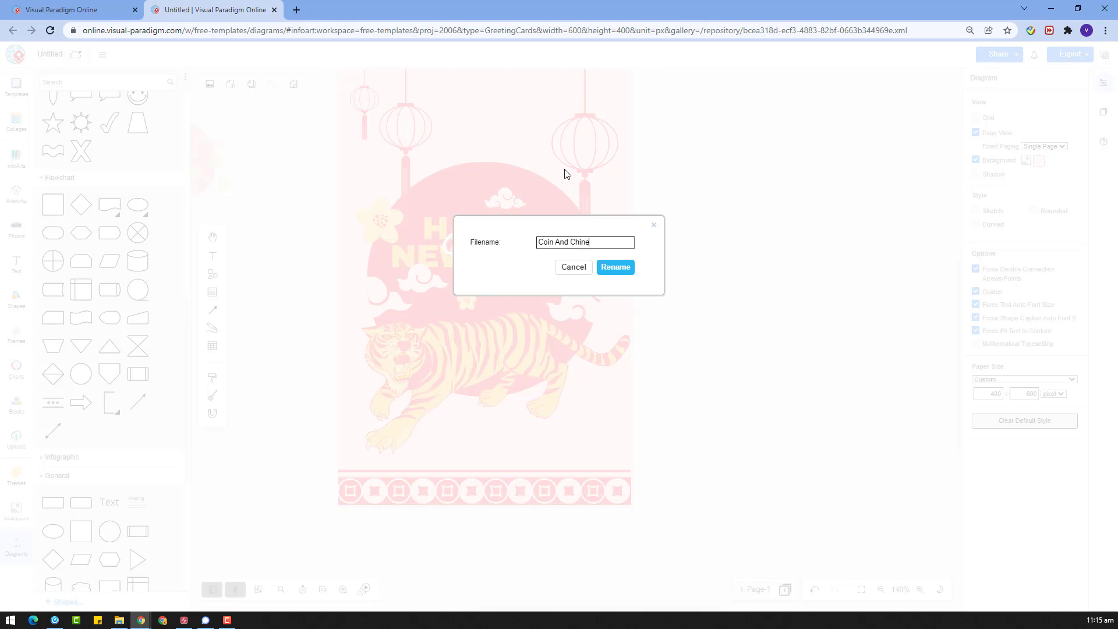
pyautogui.write('Coin And Chinese New Year Greeting Card')
pyautogui.click(617, 268)
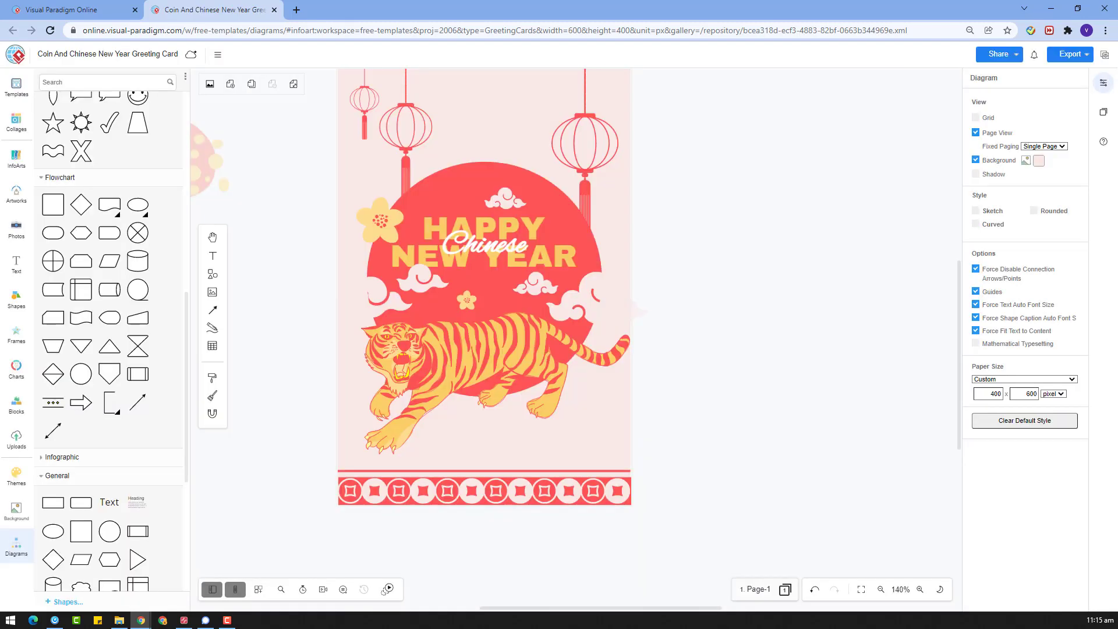
# Export the card as a JPG image at 100% scale with border width 0, download it and open the file
pyautogui.click(1078, 61)
pyautogui.click(1071, 71)
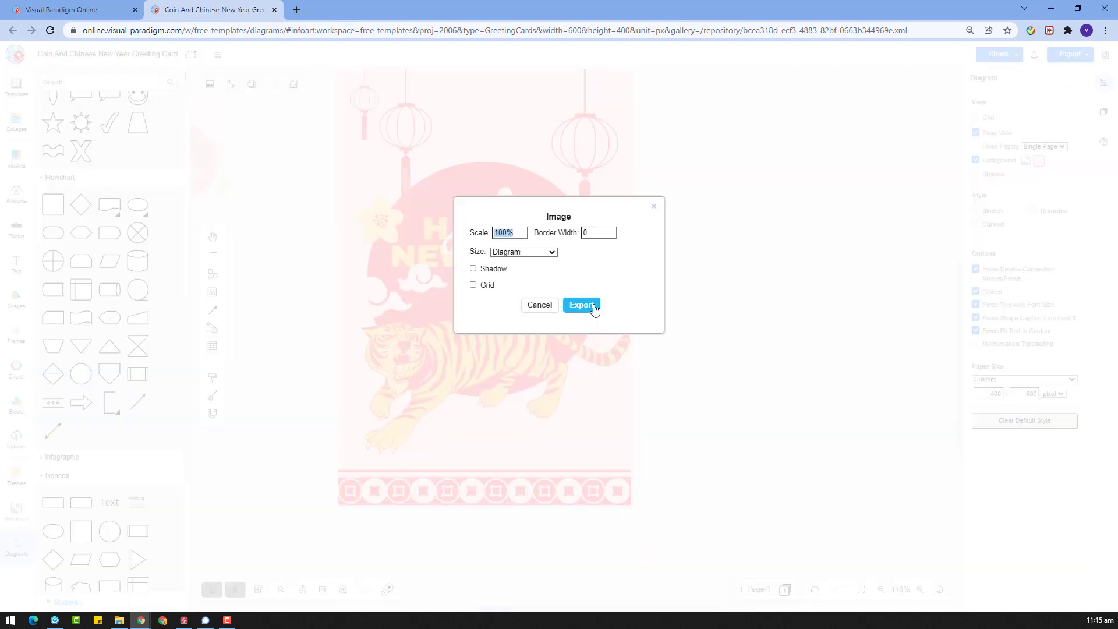
pyautogui.click(594, 309)
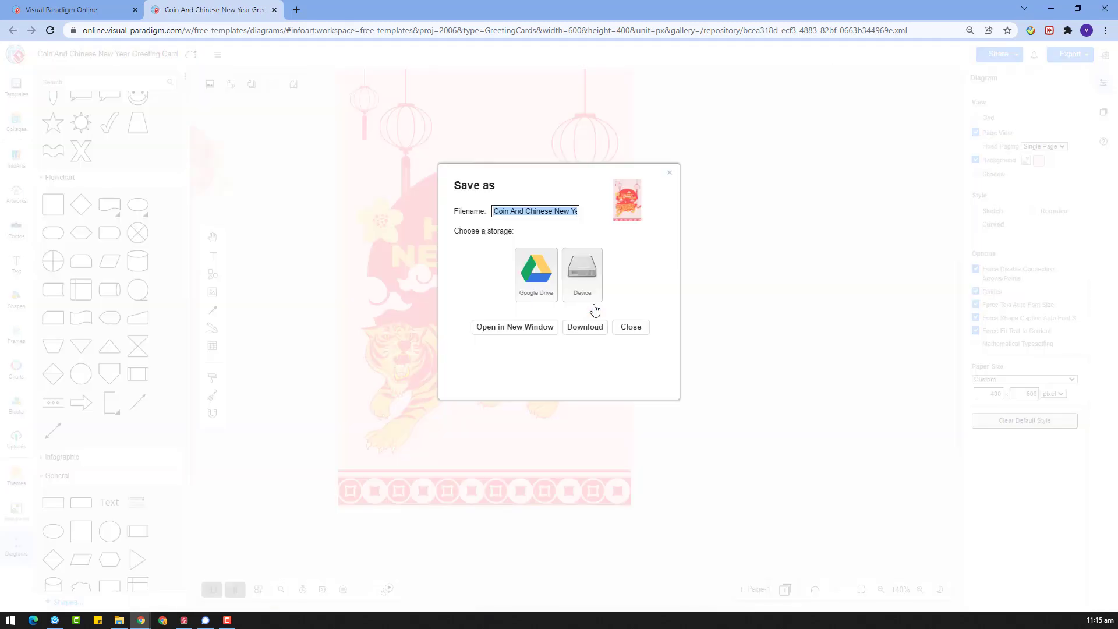
pyautogui.click(585, 327)
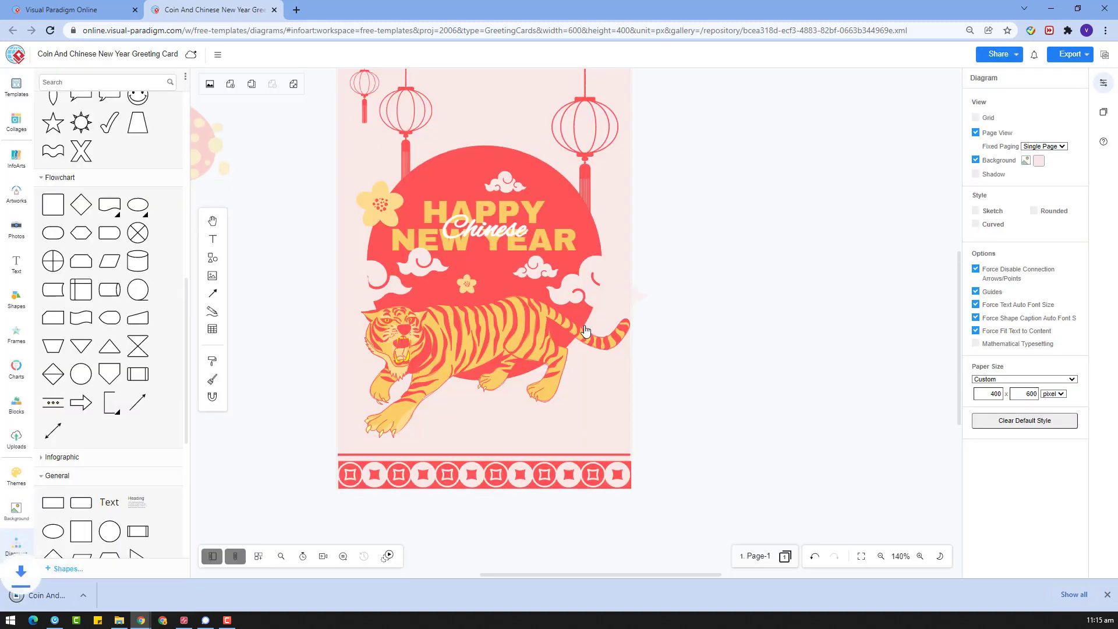
pyautogui.click(109, 595)
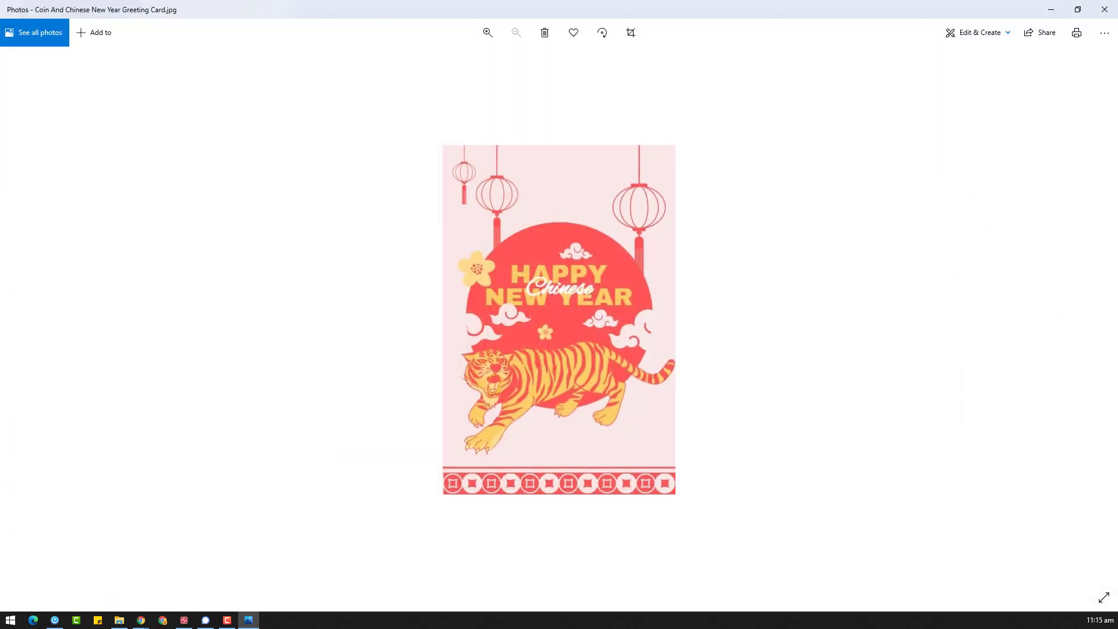